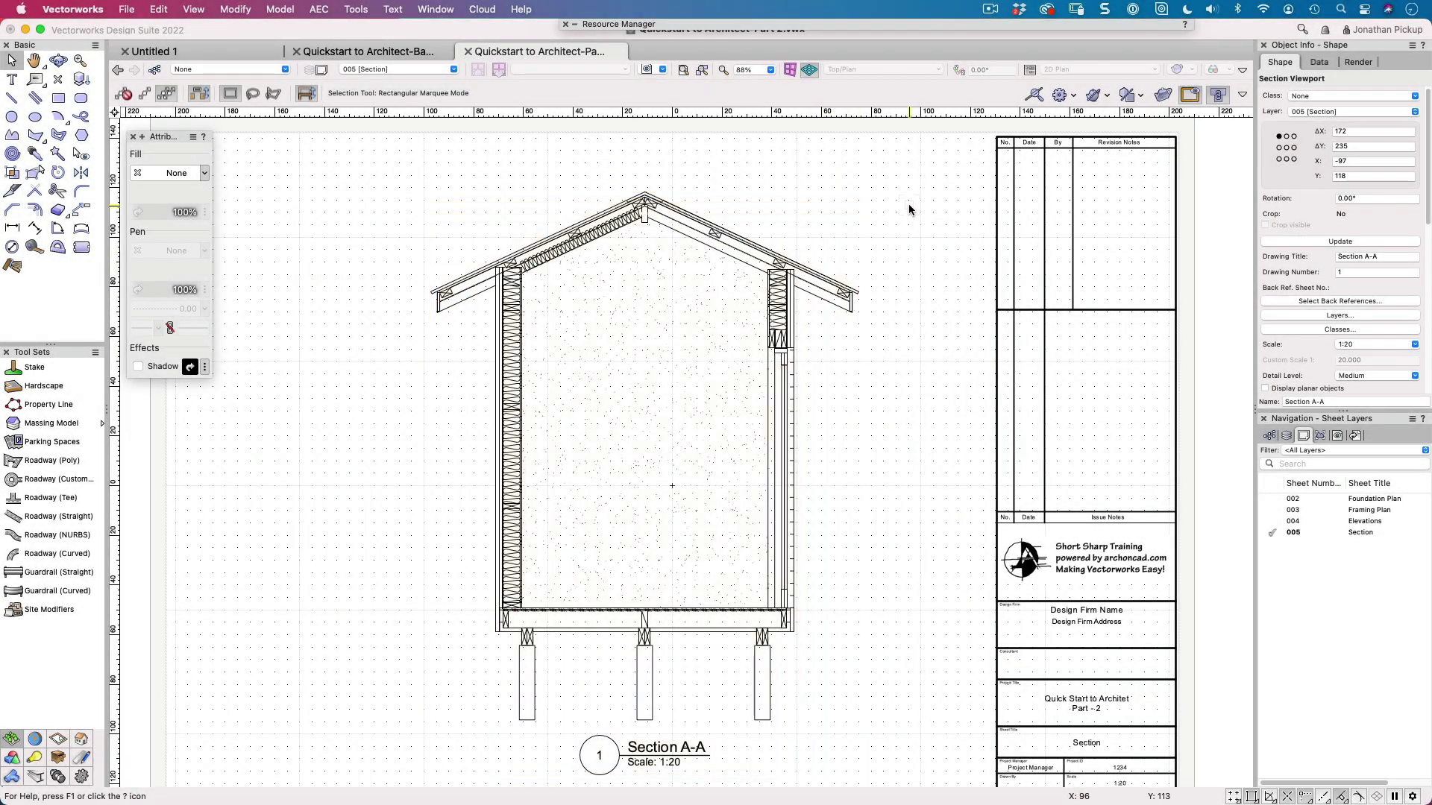
# Step: Deselect the section viewport, choose the Callout tool, and zoom in on the roof
pyautogui.click(908, 205)
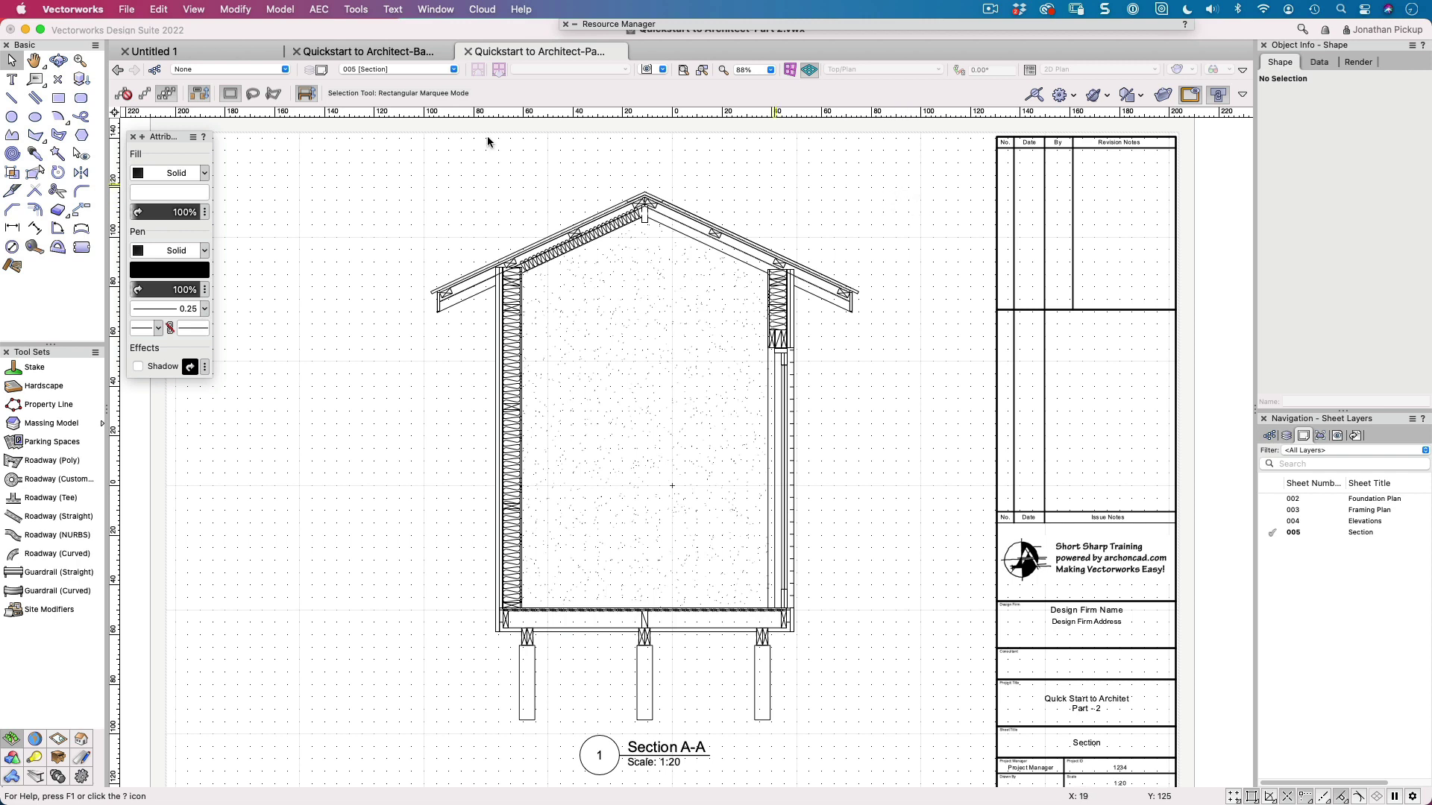
pyautogui.click(35, 80)
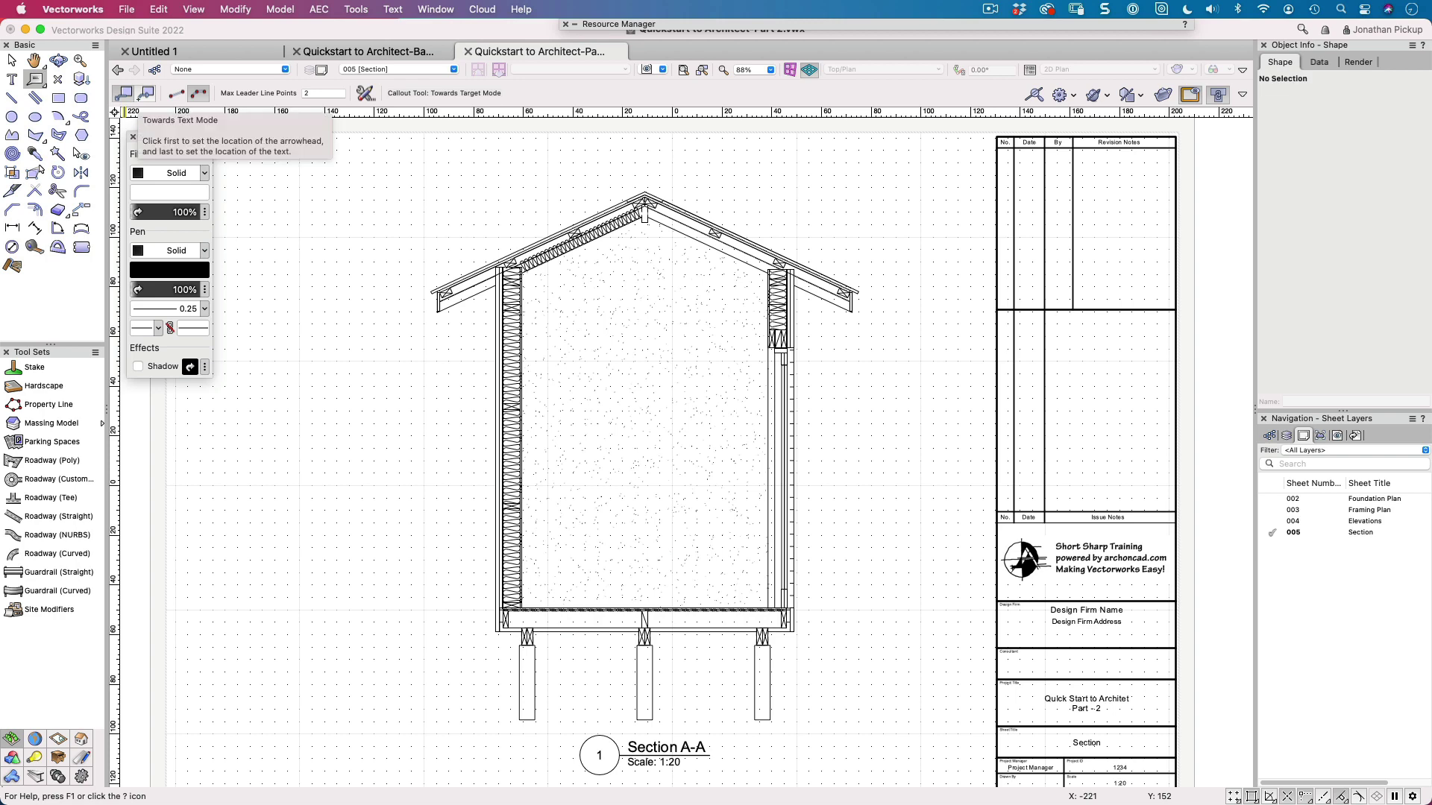
pyautogui.scroll(3, 733, 199)
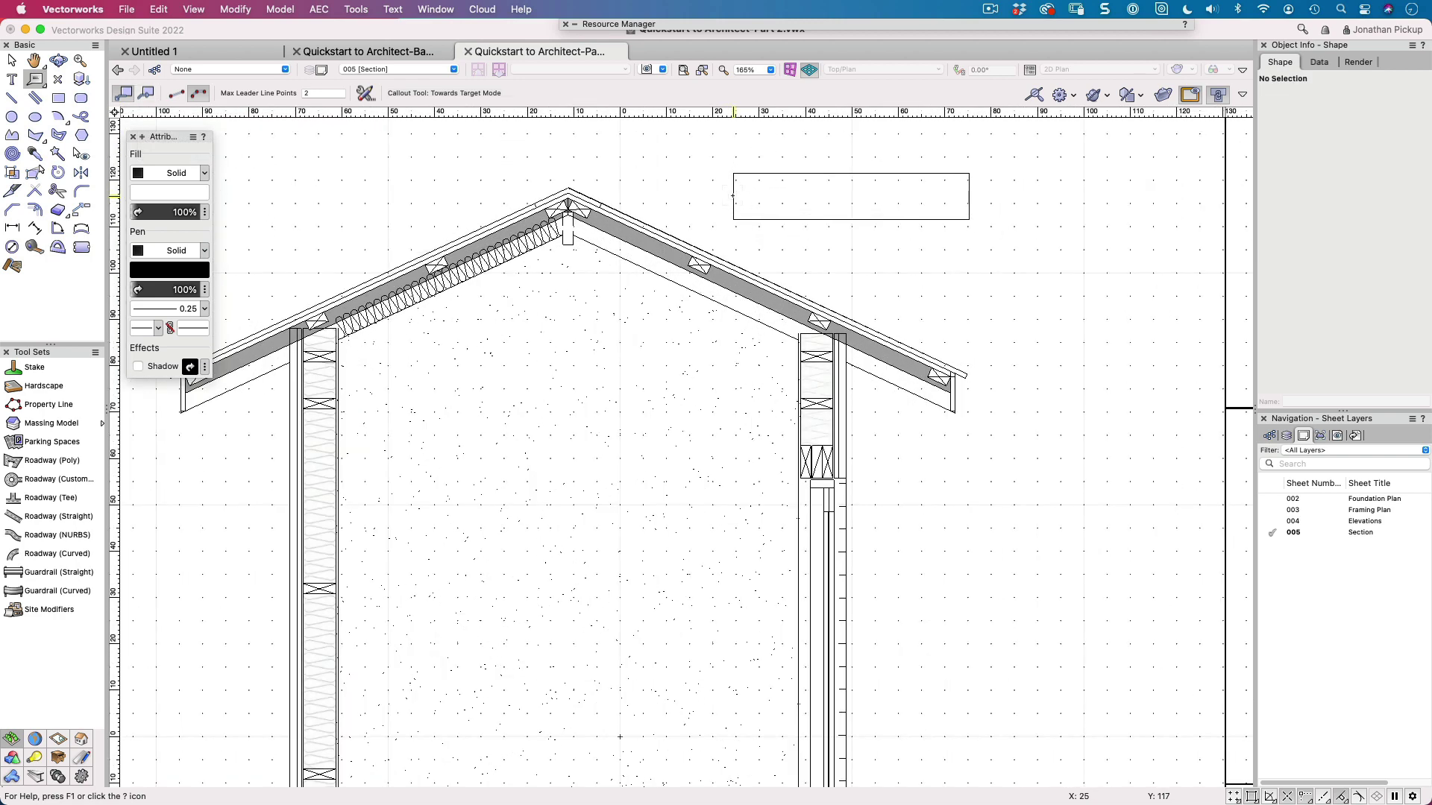
# Step: Edit the Section A-A viewport's annotations and draw a callout leader from above the roof onto it
pyautogui.rightClick(692, 257)
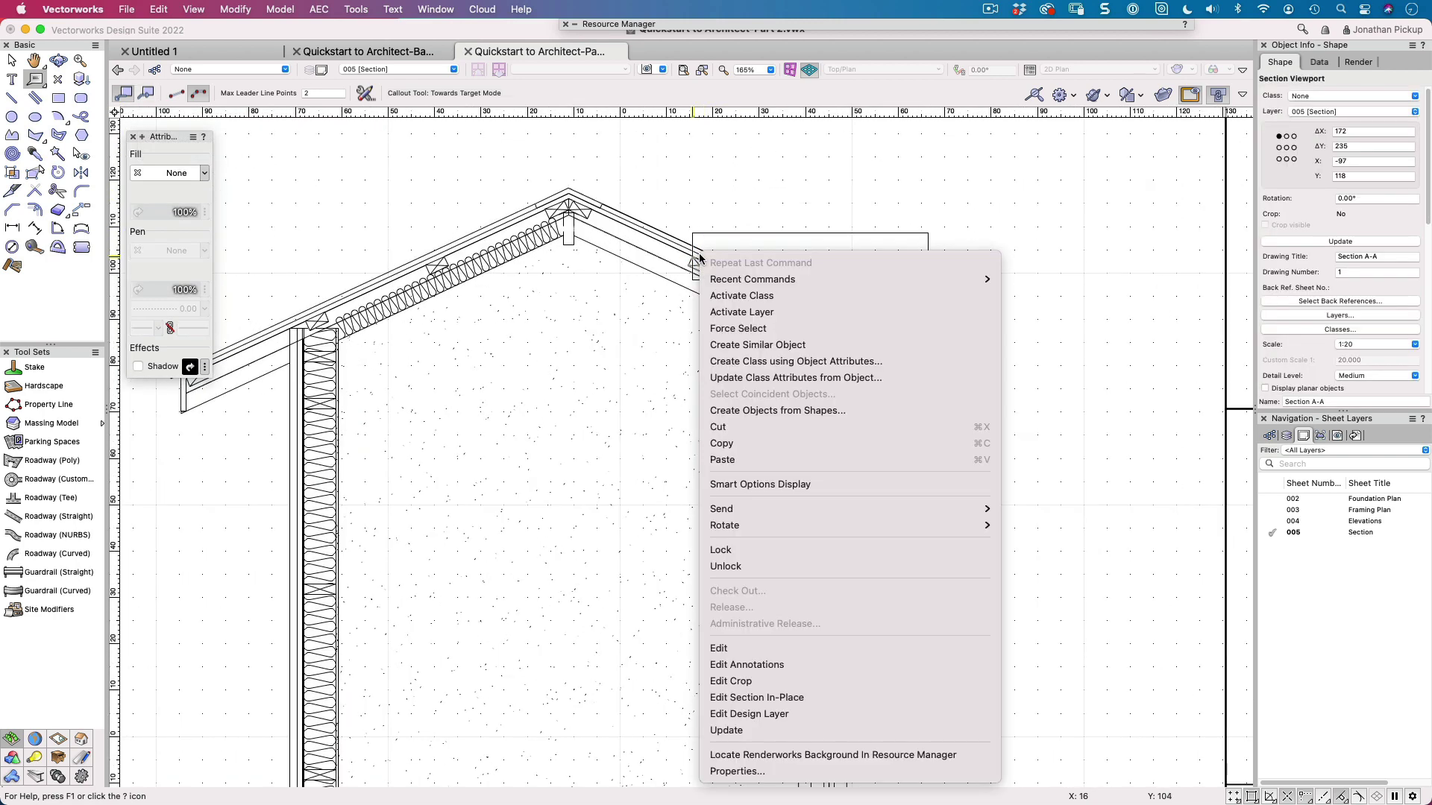
pyautogui.click(765, 664)
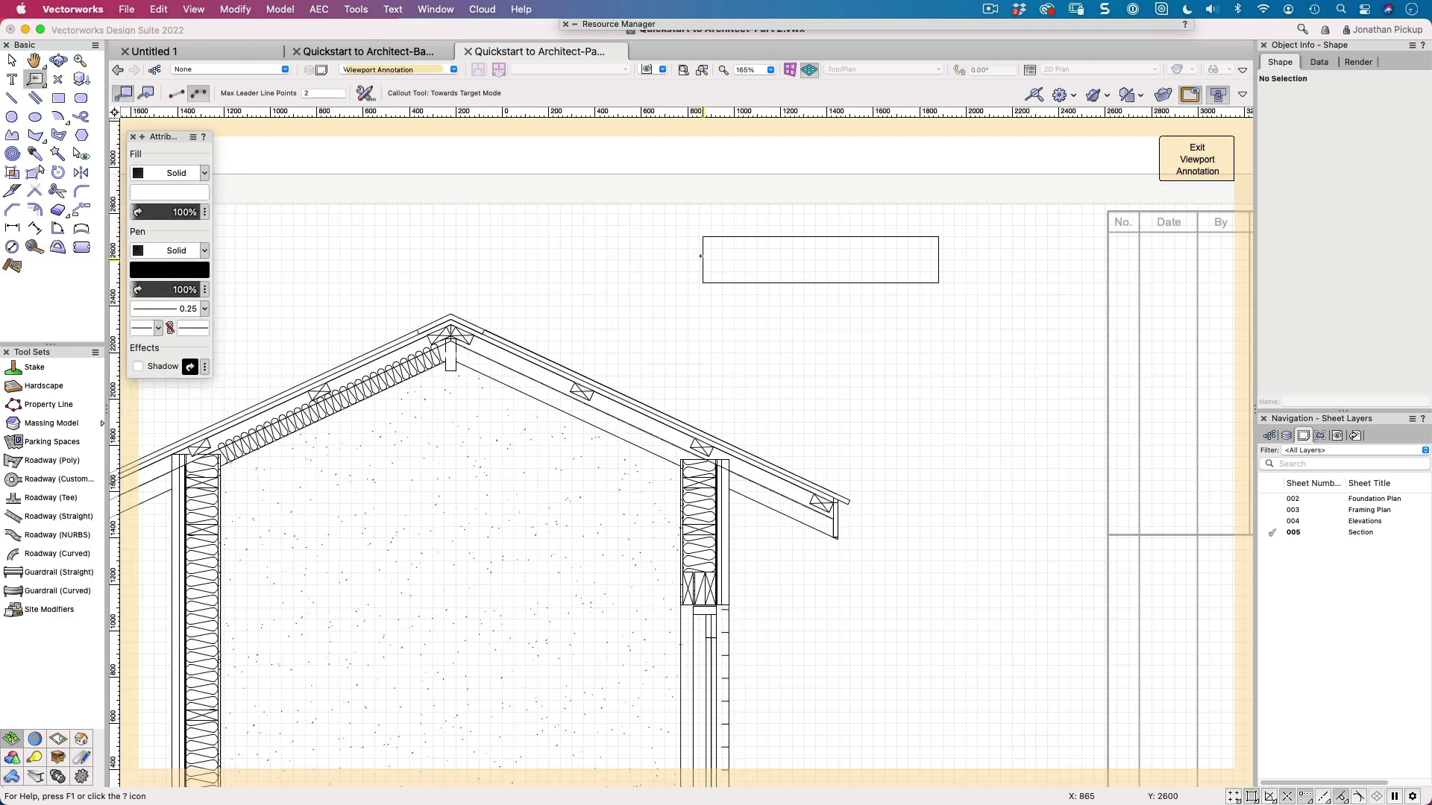
pyautogui.click(704, 252)
pyautogui.click(574, 251)
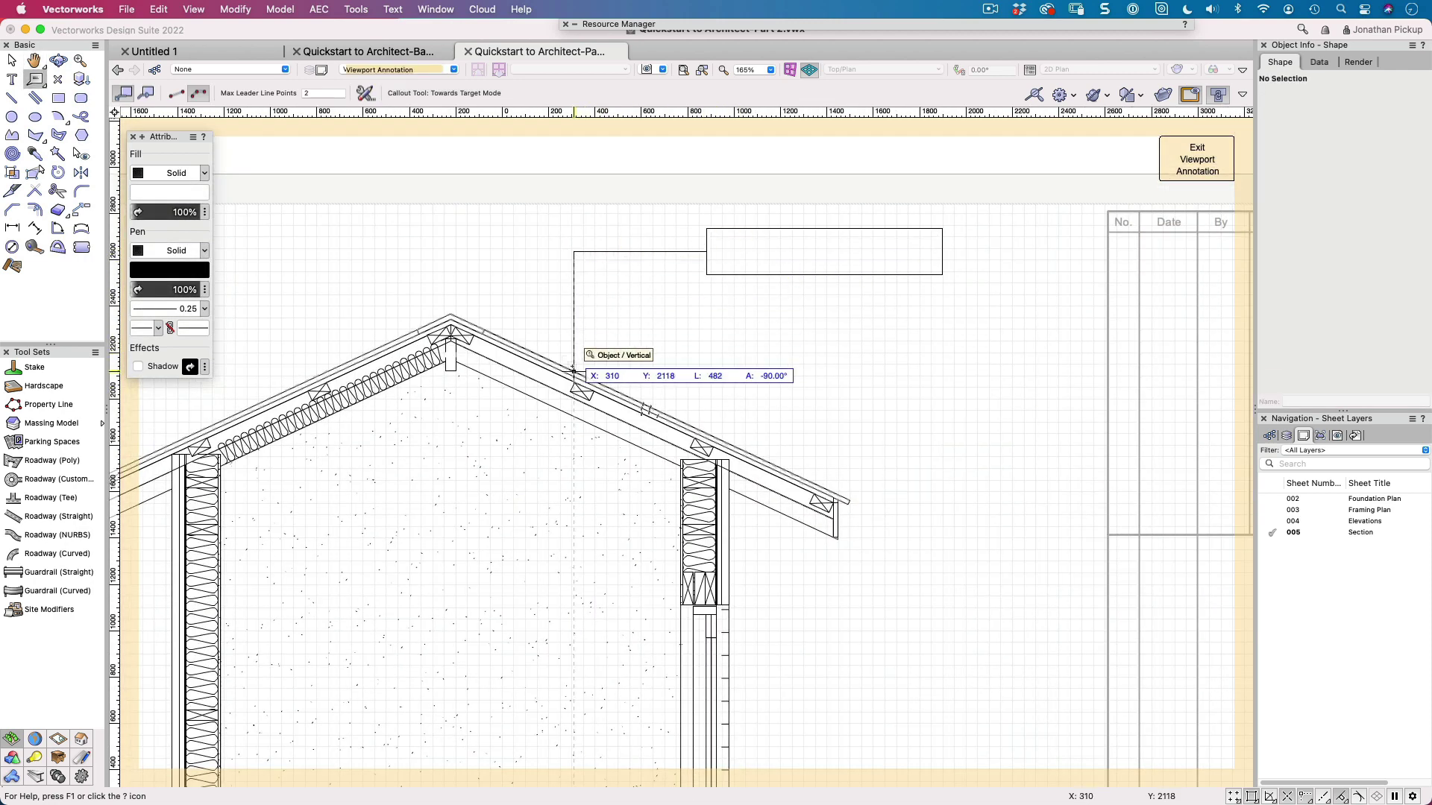
pyautogui.click(573, 370)
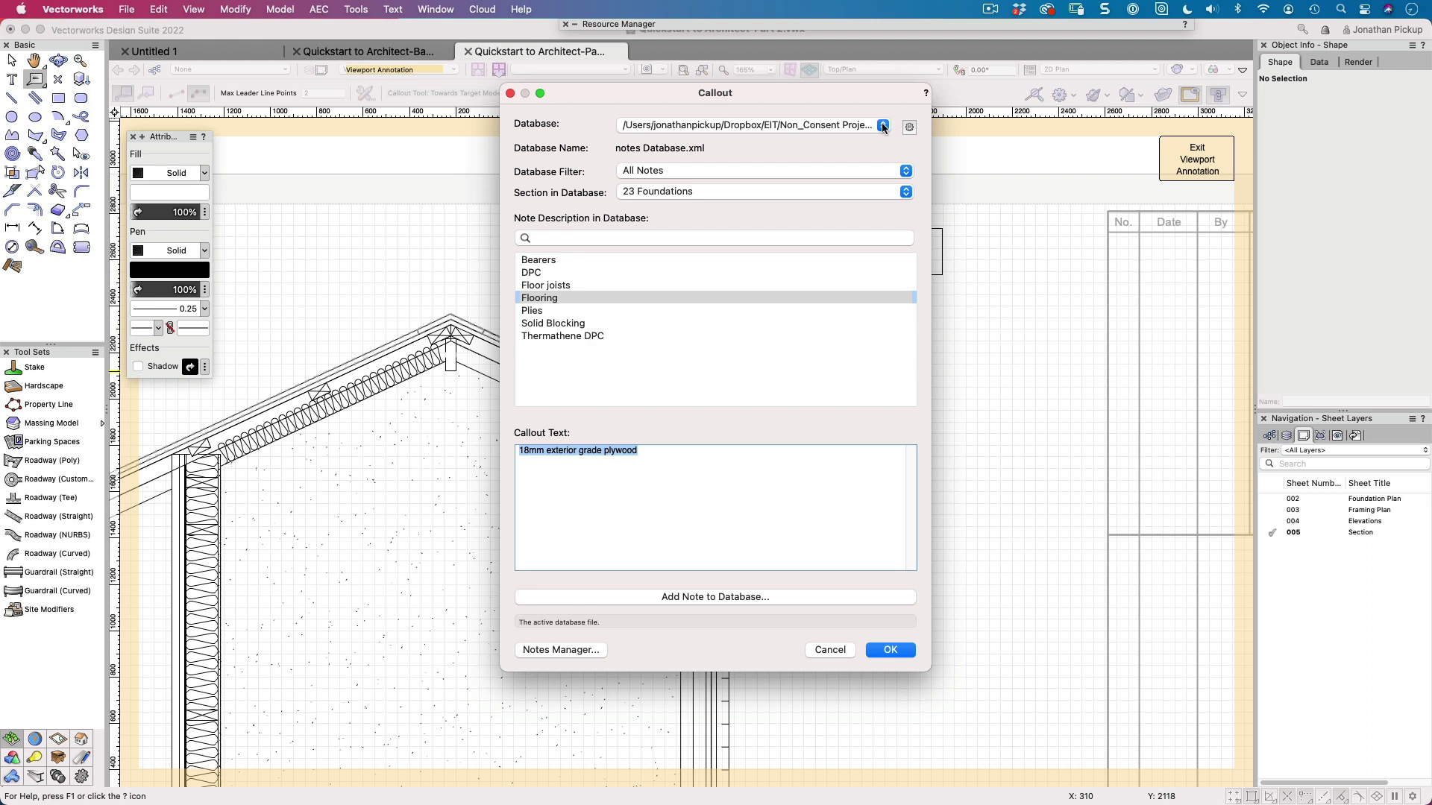
# Step: Cancel the database callout and turn off Get Text from Database in Callout Preferences
pyautogui.press('Escape')
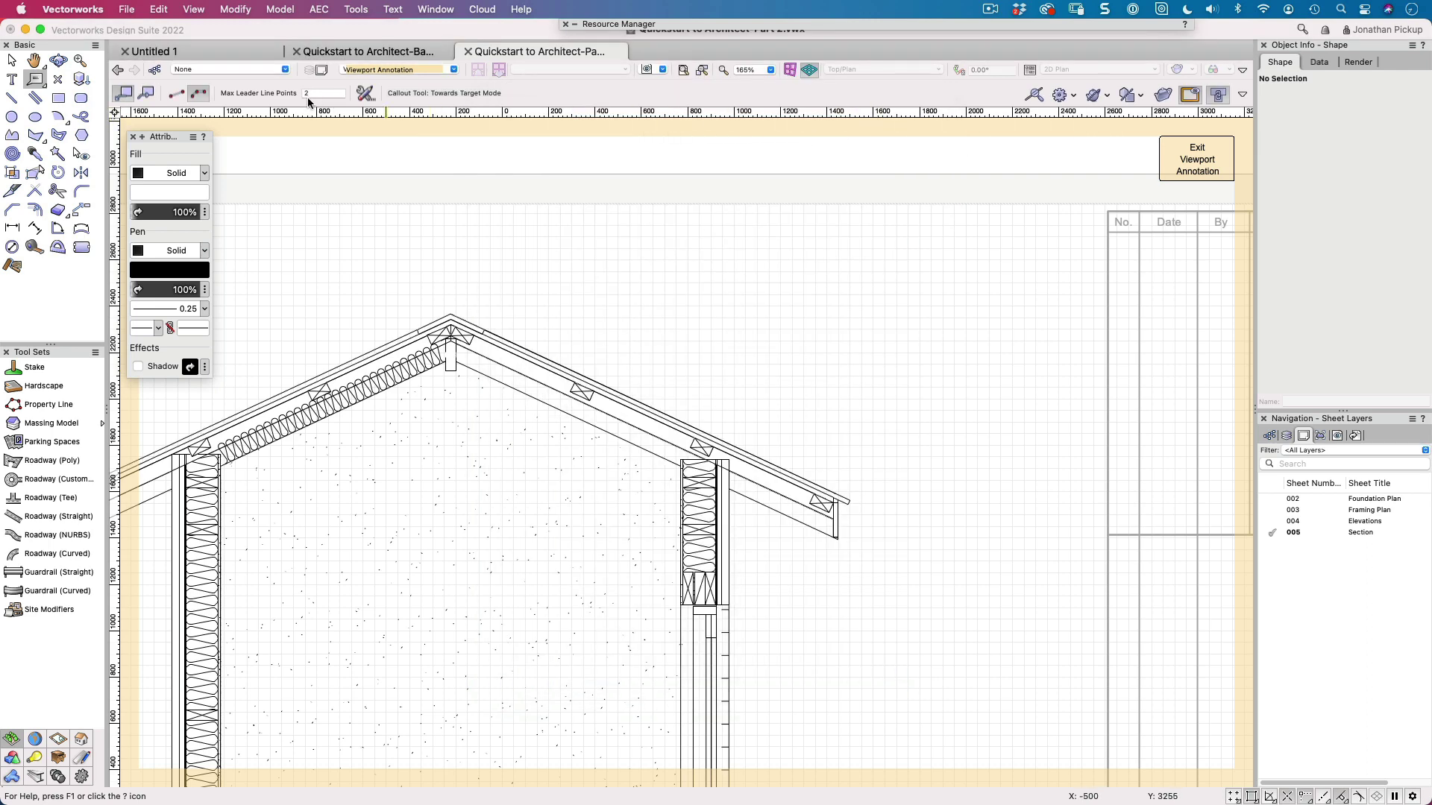
pyautogui.click(361, 95)
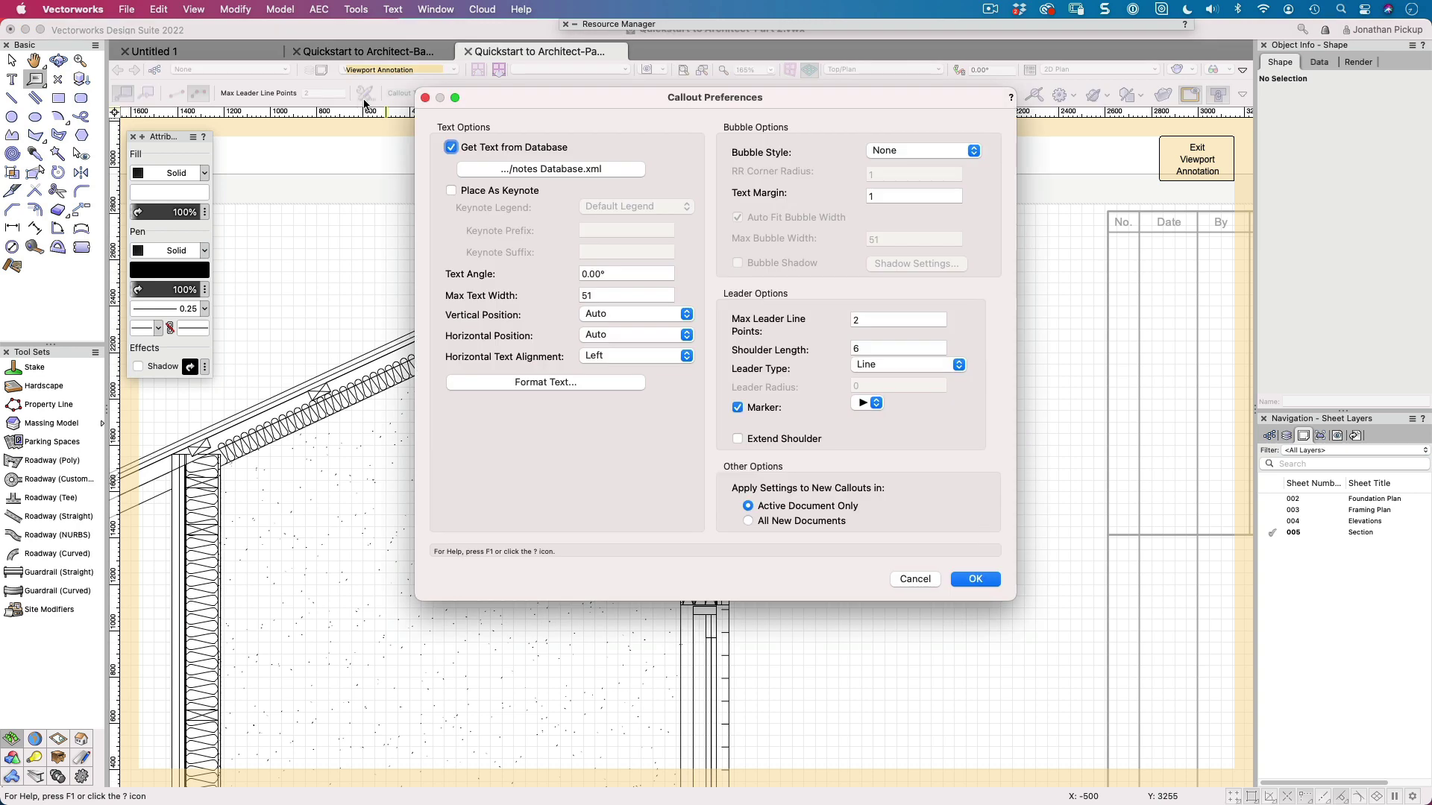
pyautogui.click(451, 147)
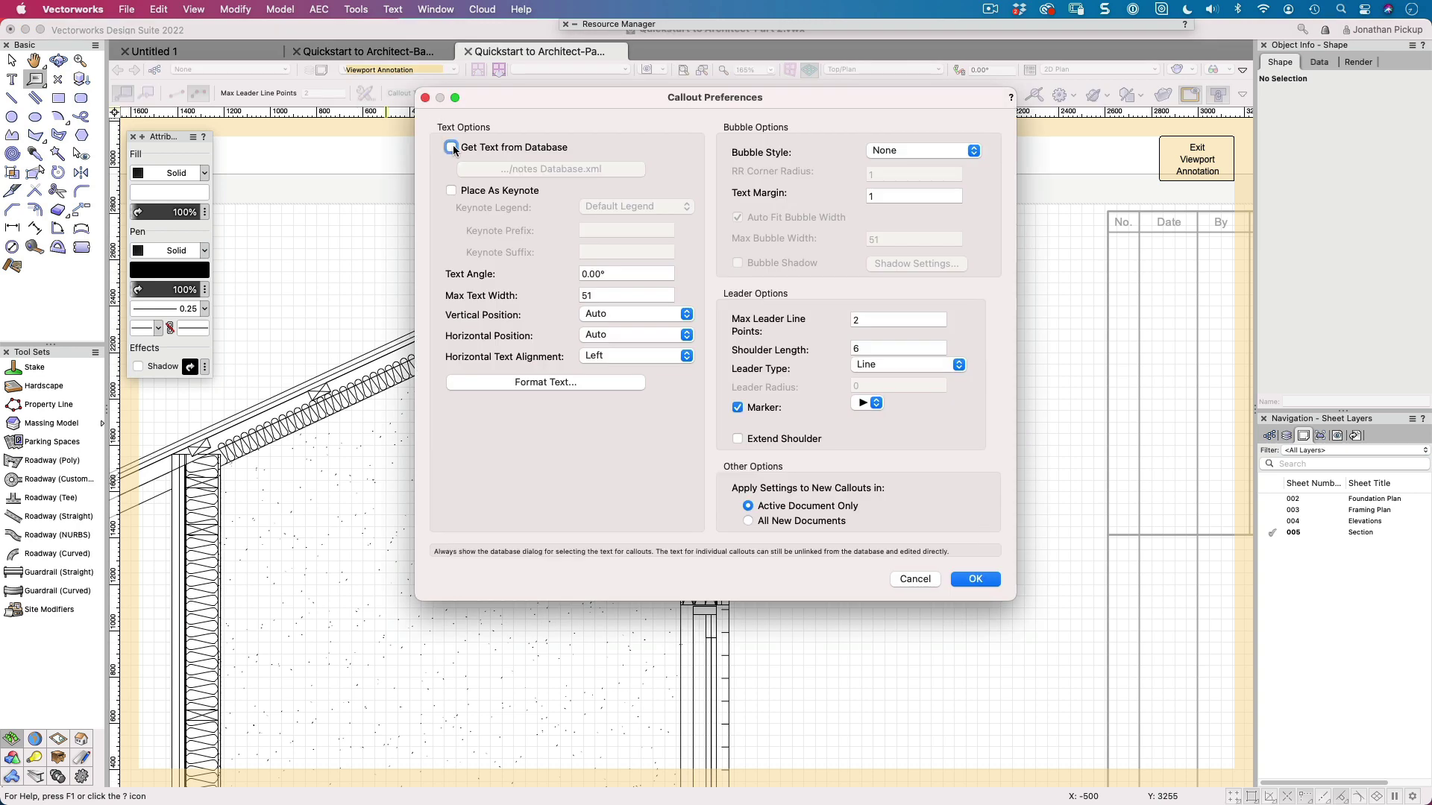
pyautogui.click(975, 579)
# Step: Place a callout over the roof with its leader on the rafter, reading '0.55BMT colorsteel'
pyautogui.click(654, 250)
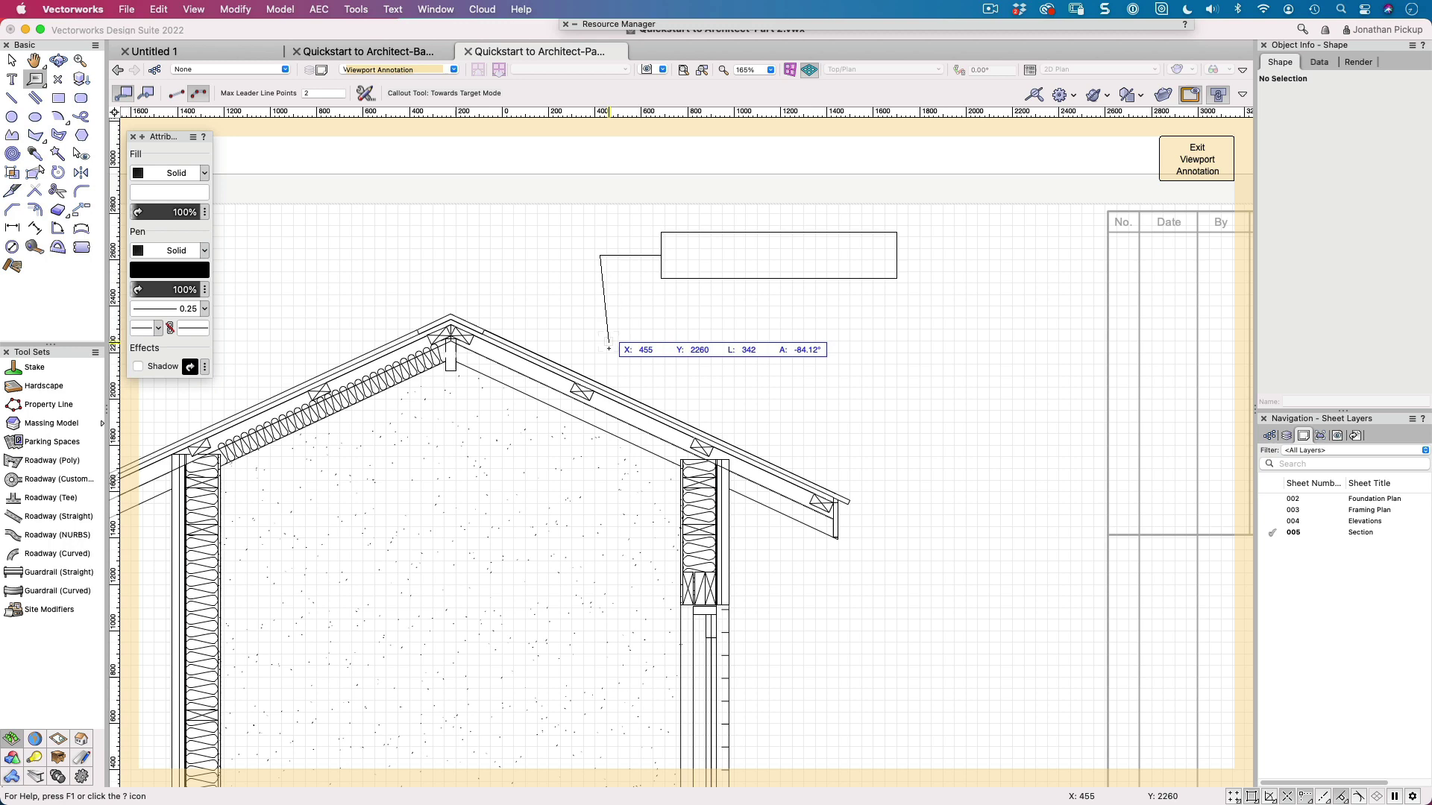
pyautogui.click(605, 388)
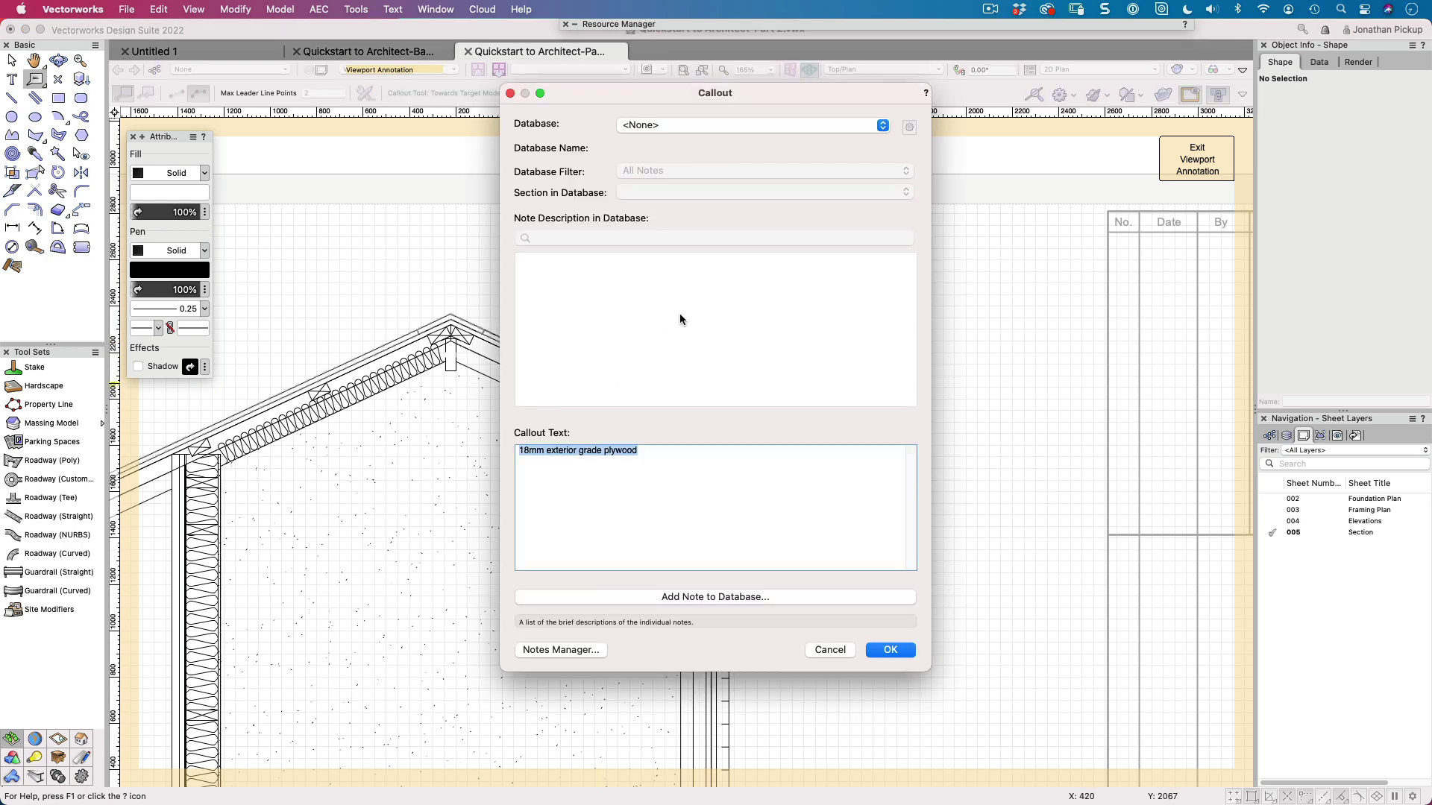
pyautogui.click(698, 483)
pyautogui.moveTo(698, 483); pyautogui.dragTo(517, 450)
pyautogui.write('Roofing')
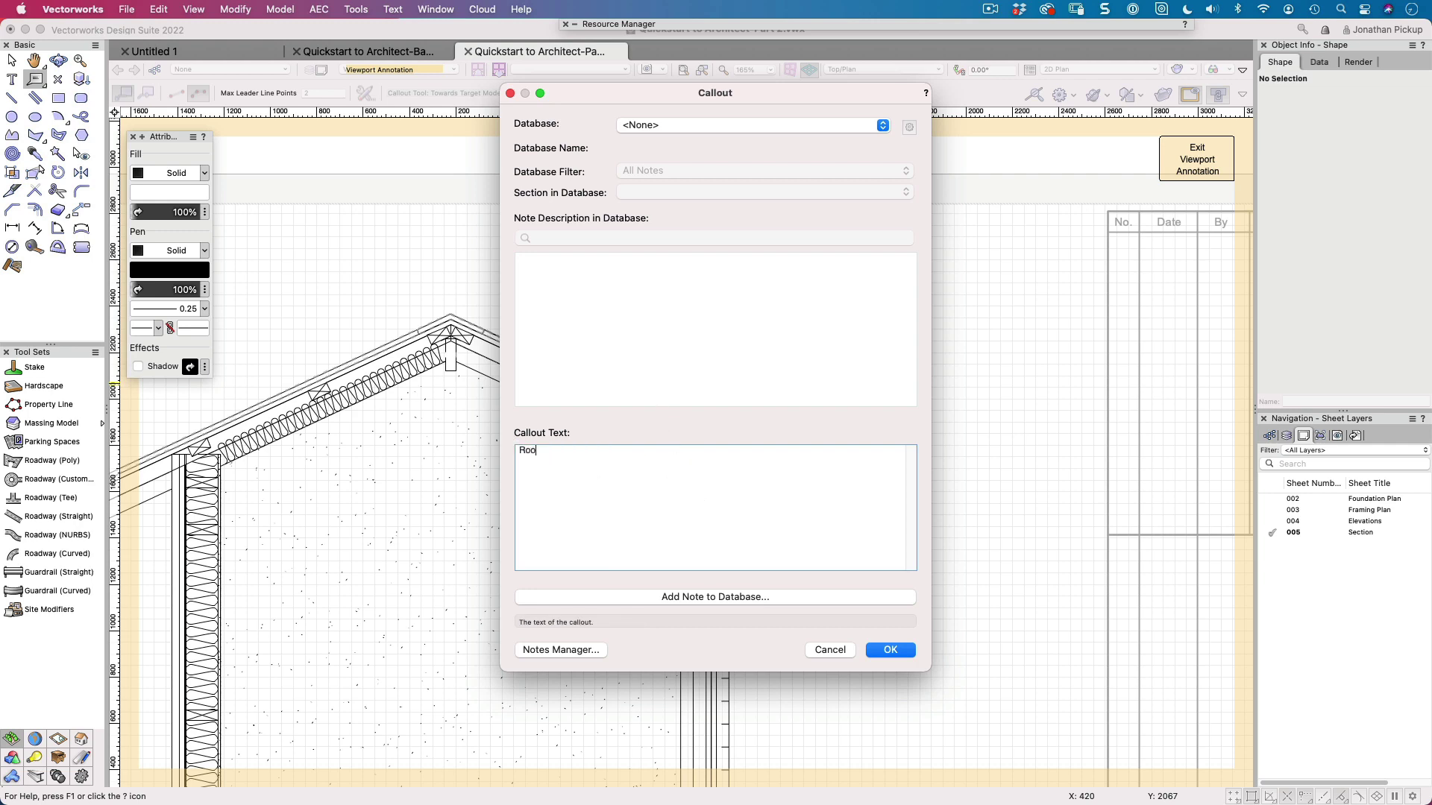
pyautogui.press('BackSpace')
pyautogui.press('BackSpace')
pyautogui.press('BackSpace')
pyautogui.press('BackSpace')
pyautogui.press('BackSpace')
pyautogui.press('BackSpace')
pyautogui.press('BackSpace')
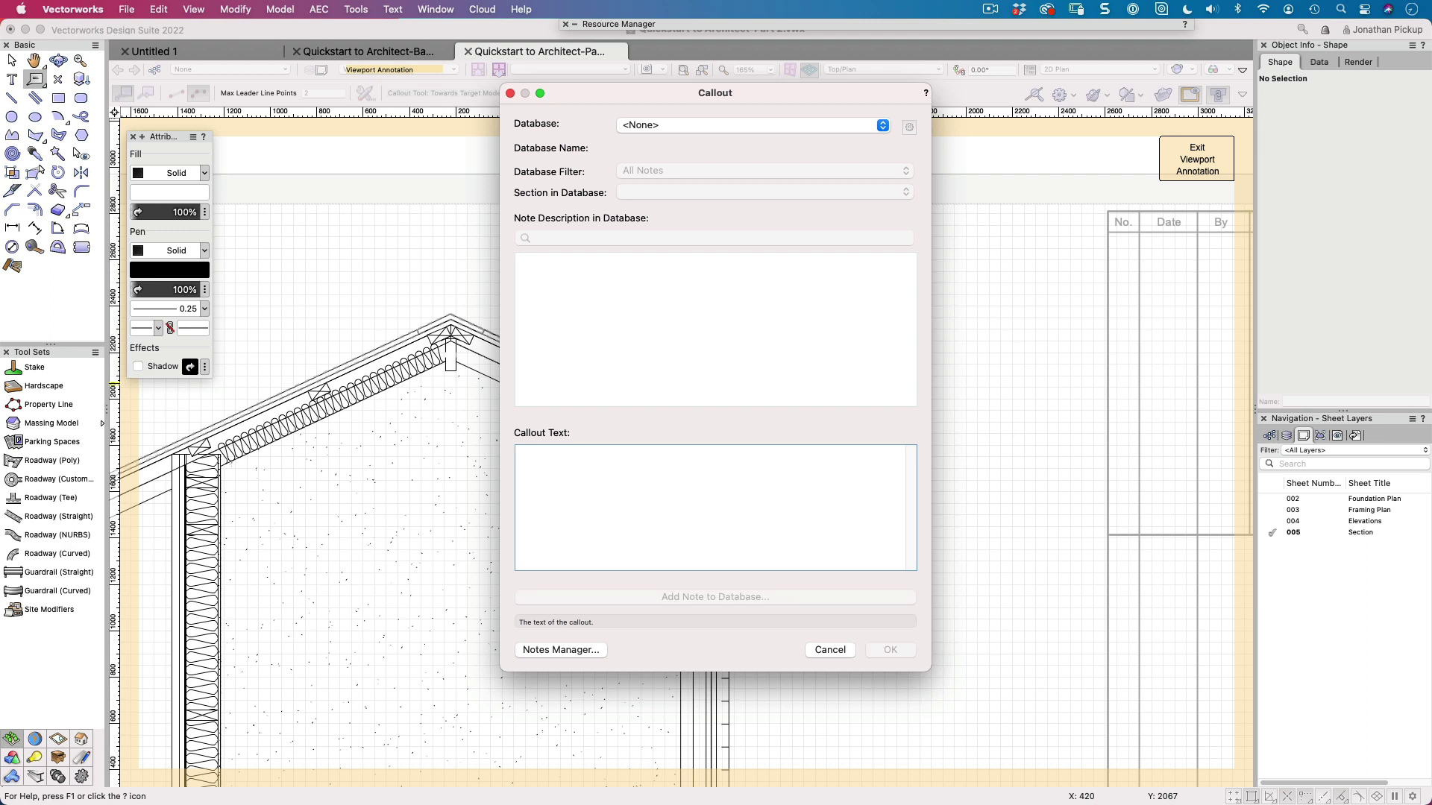
pyautogui.write('0.5')
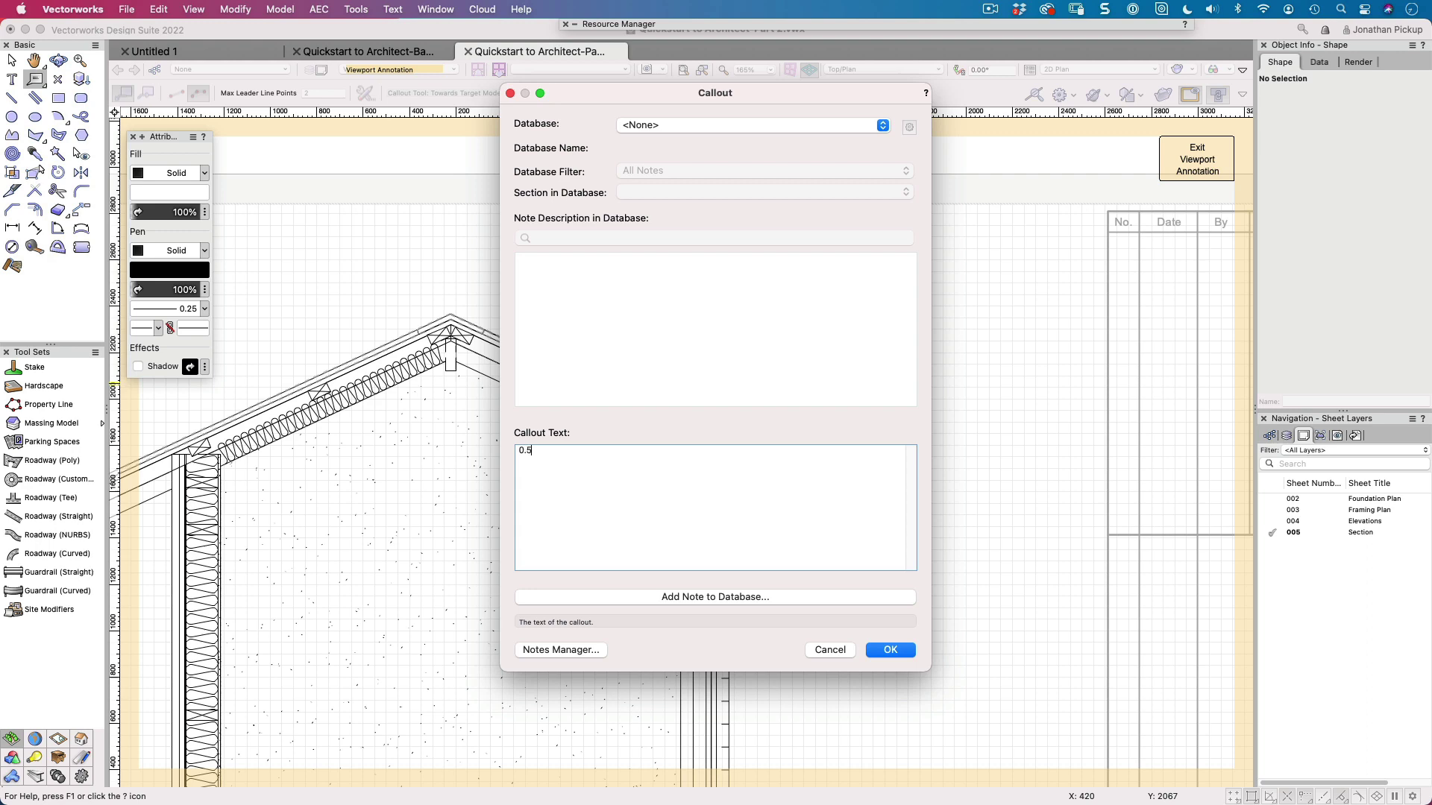
pyautogui.write('5BMT colursteel maxx MC760')
pyautogui.press('BackSpace')
pyautogui.press('BackSpace')
pyautogui.press('BackSpace')
pyautogui.press('BackSpace')
pyautogui.press('BackSpace')
pyautogui.press('BackSpace')
pyautogui.press('BackSpace')
pyautogui.press('BackSpace')
pyautogui.press('BackSpace')
pyautogui.press('BackSpace')
pyautogui.press('BackSpace')
pyautogui.press('BackSpace')
pyautogui.press('BackSpace')
pyautogui.press('BackSpace')
pyautogui.press('BackSpace')
pyautogui.press('BackSpace')
pyautogui.press('BackSpace')
pyautogui.press('BackSpace')
pyautogui.press('BackSpace')
pyautogui.press('BackSpace')
pyautogui.press('BackSpace')
pyautogui.press('BackSpace')
pyautogui.press('BackSpace')
pyautogui.press('BackSpace')
pyautogui.press('BackSpace')
pyautogui.press('BackSpace')
pyautogui.press('BackSpace')
pyautogui.write('55BMT colorsteel')
pyautogui.press('Return')
pyautogui.click(890, 649)
# Step: Append MAXX to the roof callout's text, then delete that callout
pyautogui.press('x')
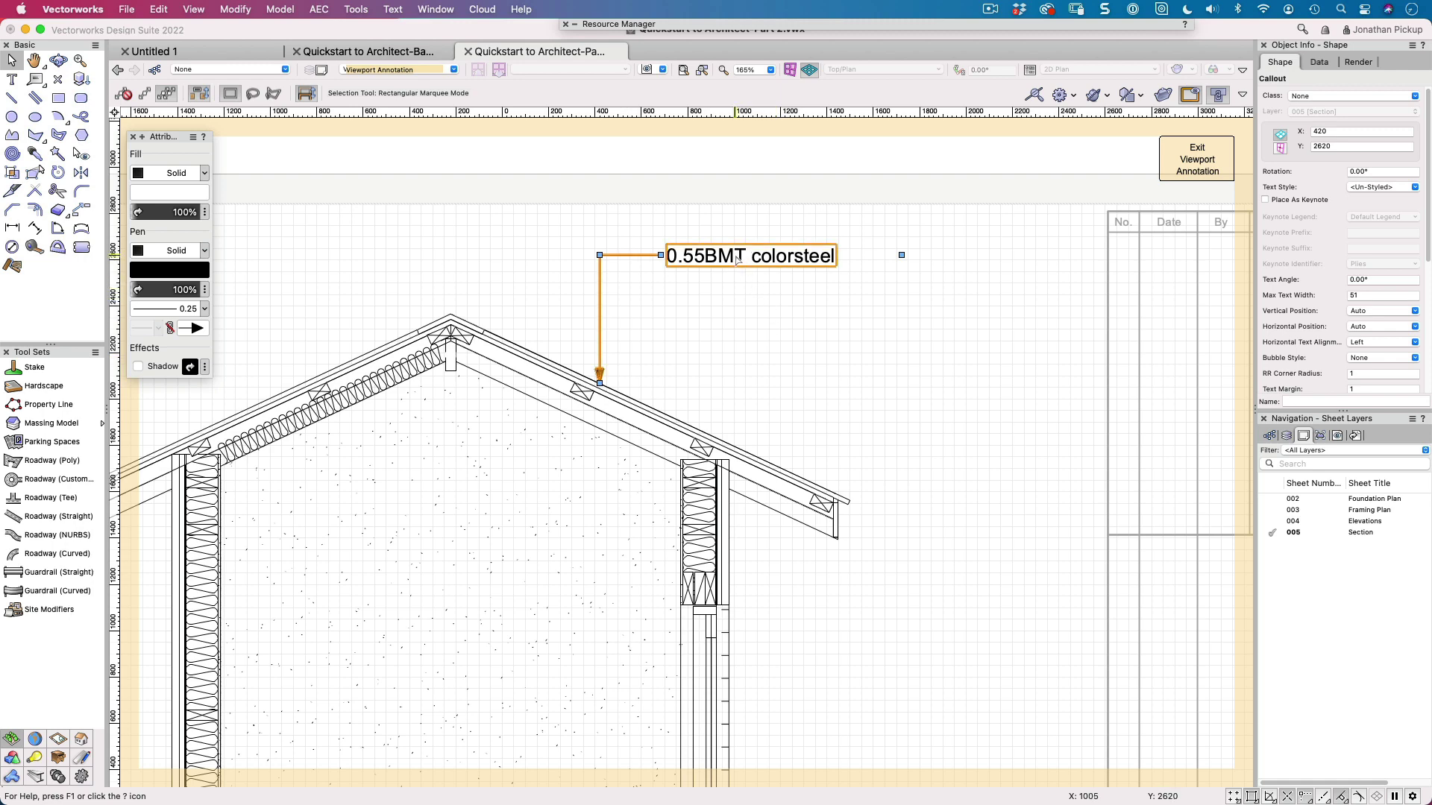
pyautogui.doubleClick(735, 257)
pyautogui.click(618, 453)
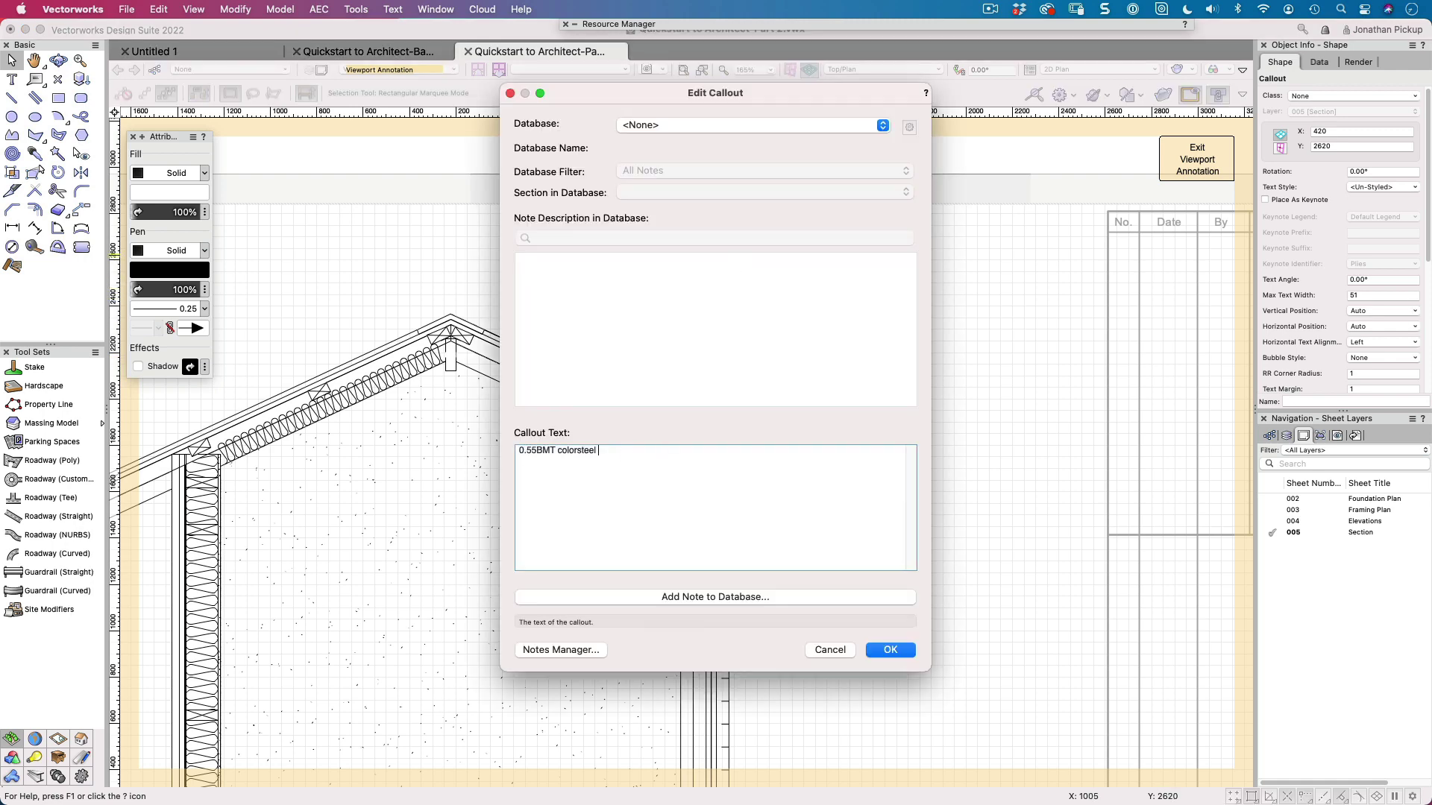
pyautogui.write('MAXX')
pyautogui.press('Return')
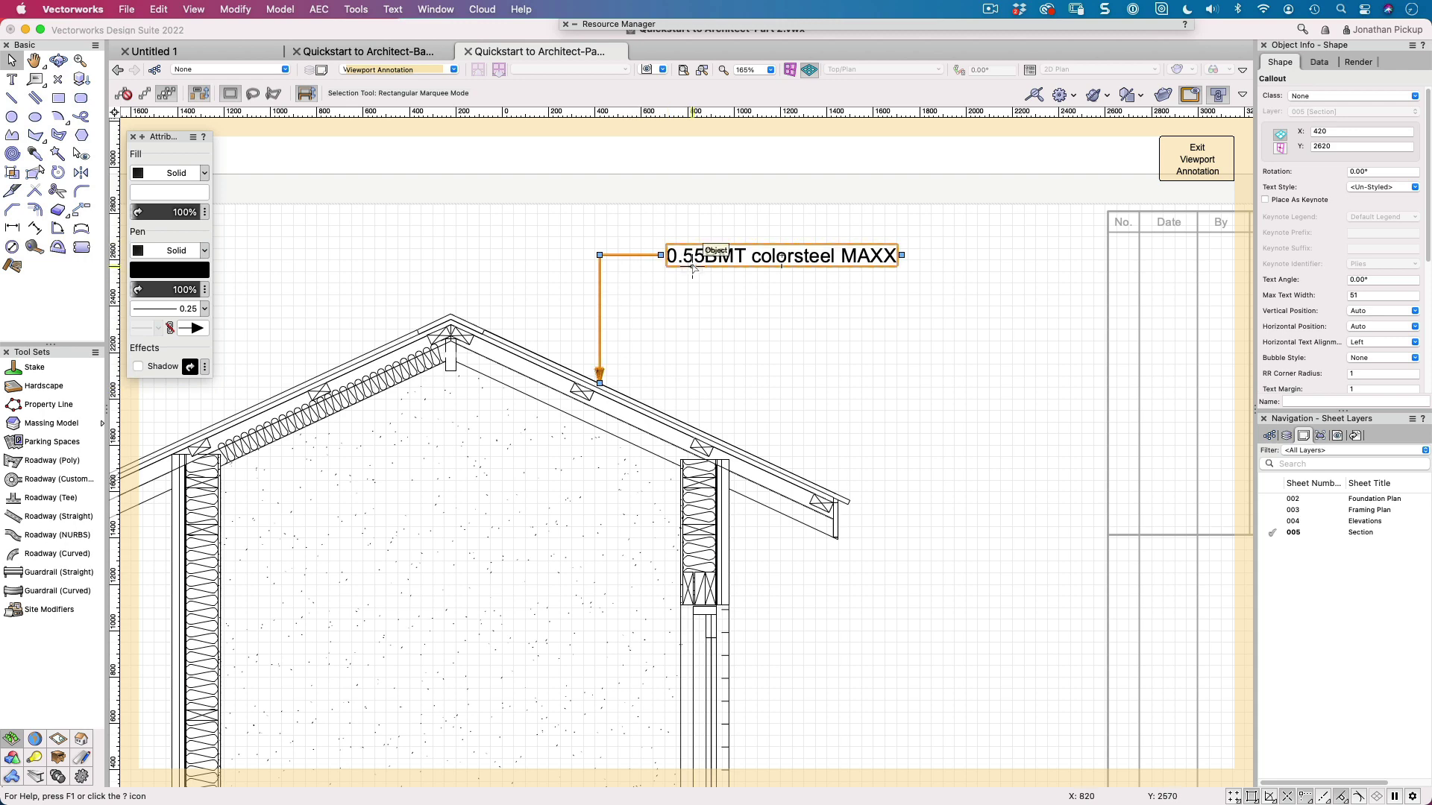
pyautogui.press('BackSpace')
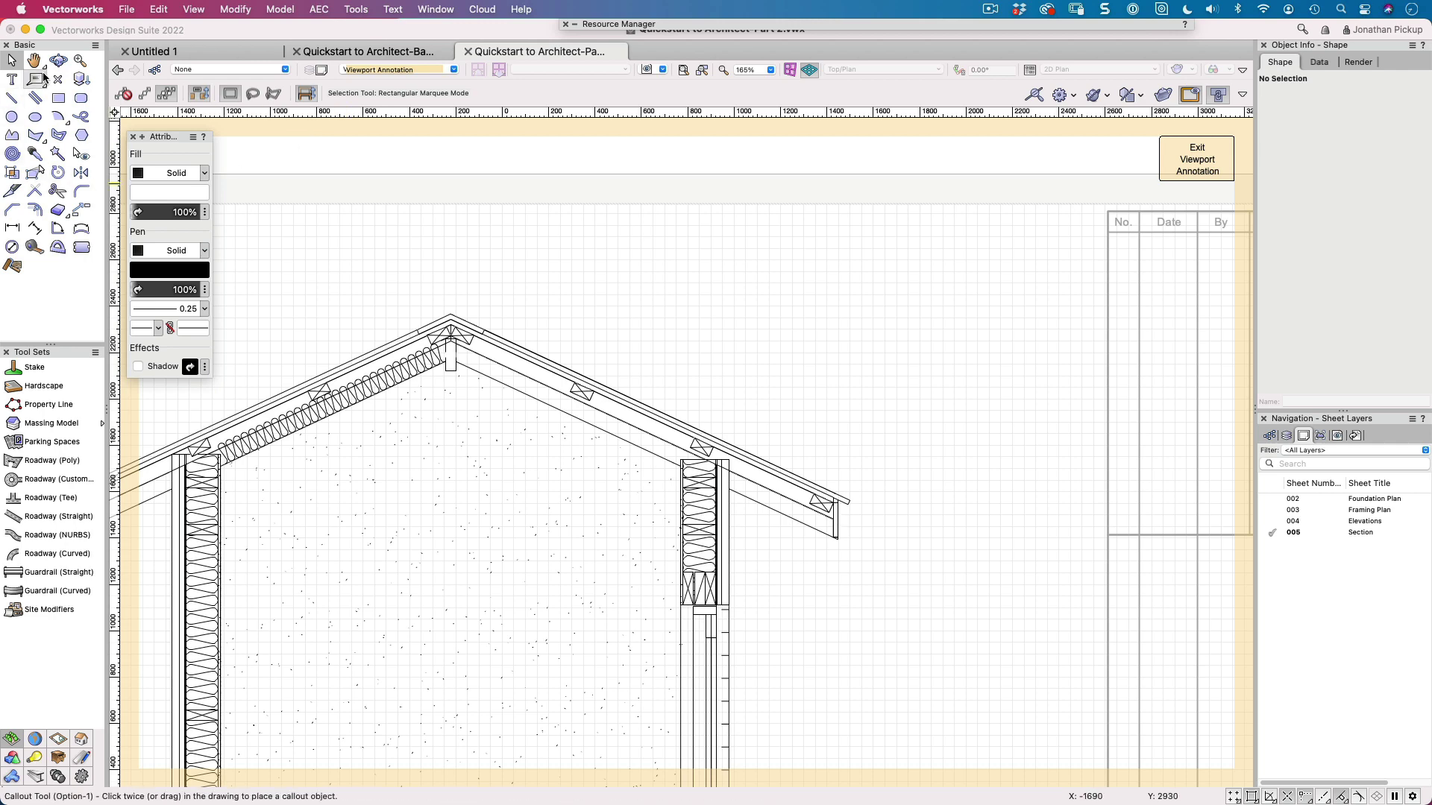
# Step: Re-enable Get Text from Database in Callout Preferences, linked to notes Database.xml
pyautogui.click(35, 80)
pyautogui.click(365, 93)
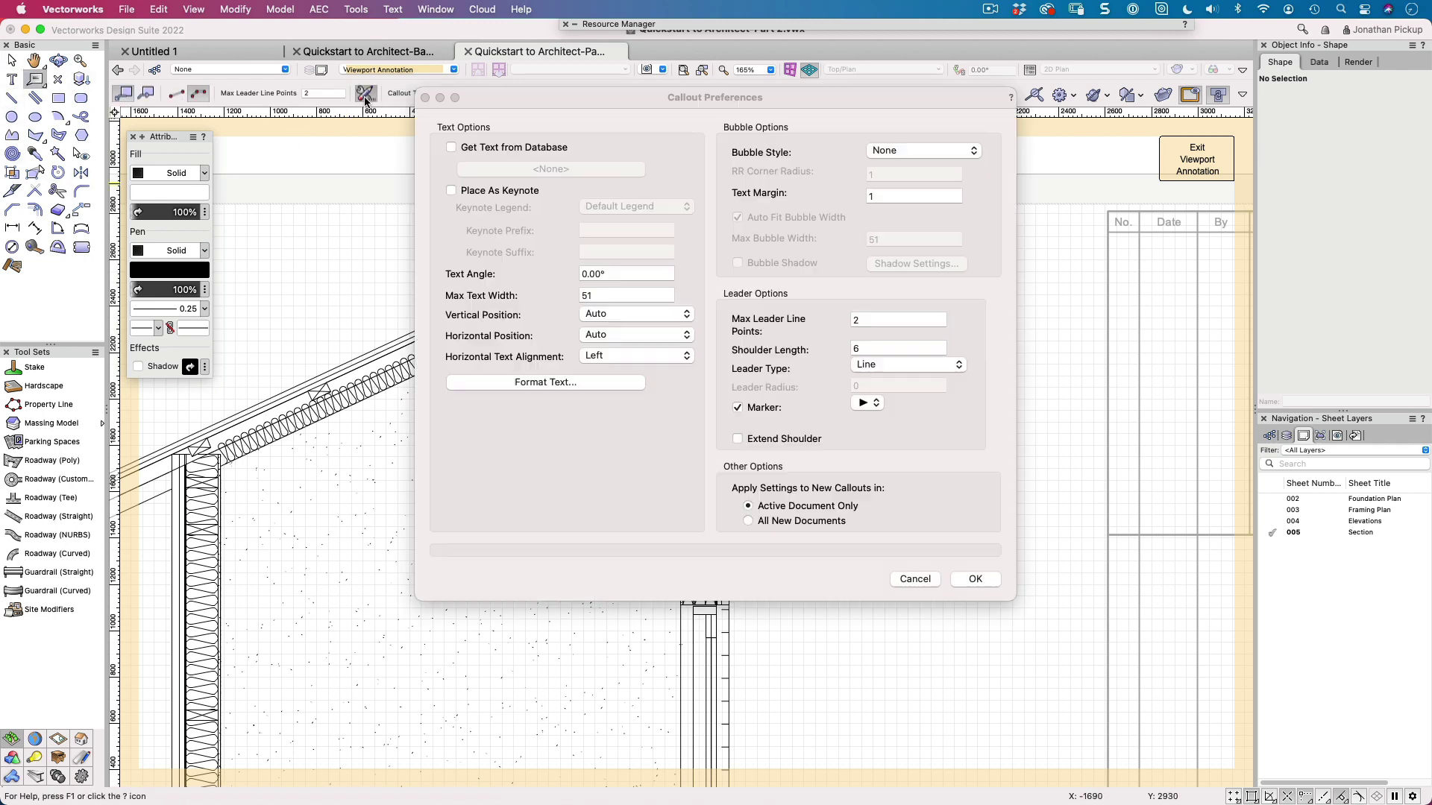
pyautogui.click(509, 146)
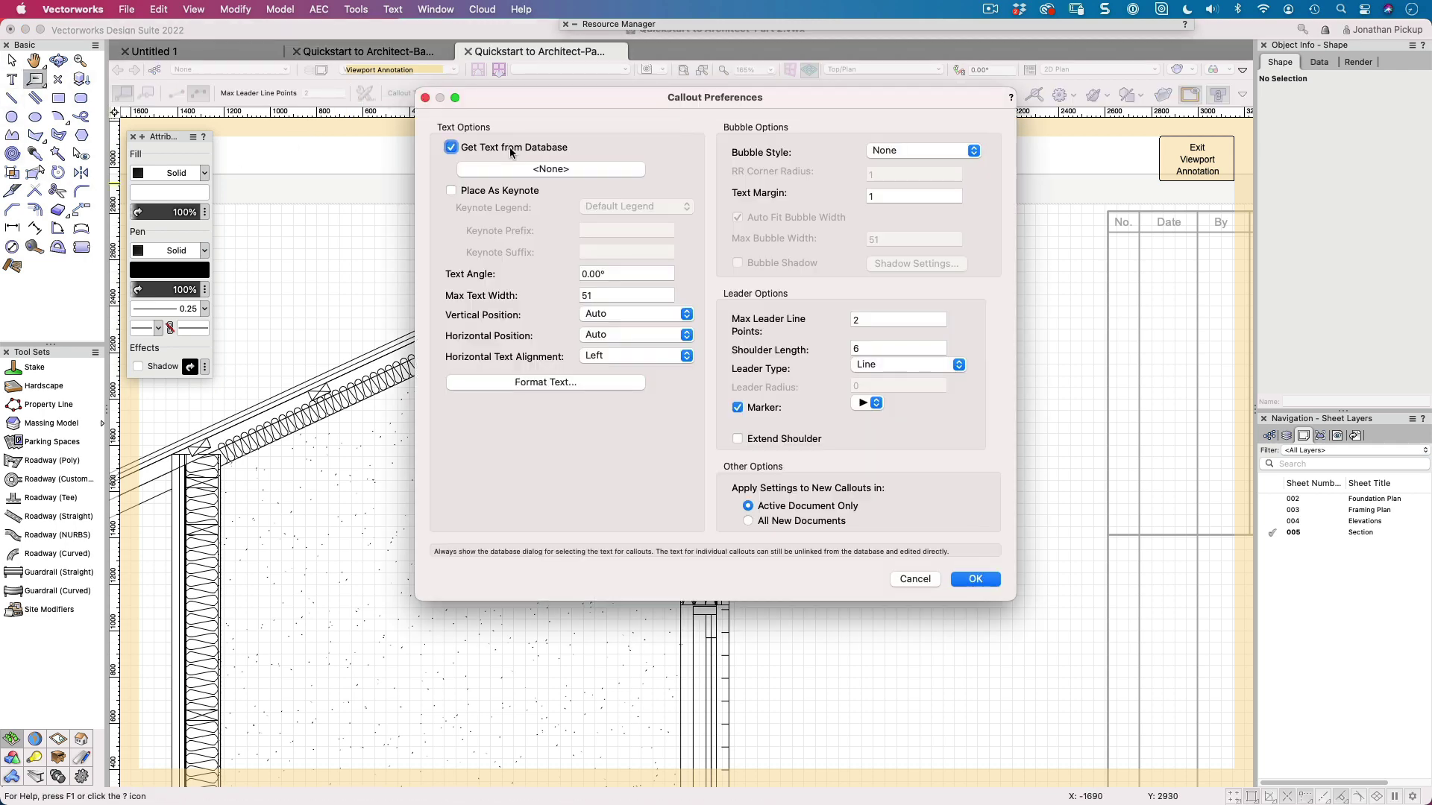
pyautogui.click(548, 169)
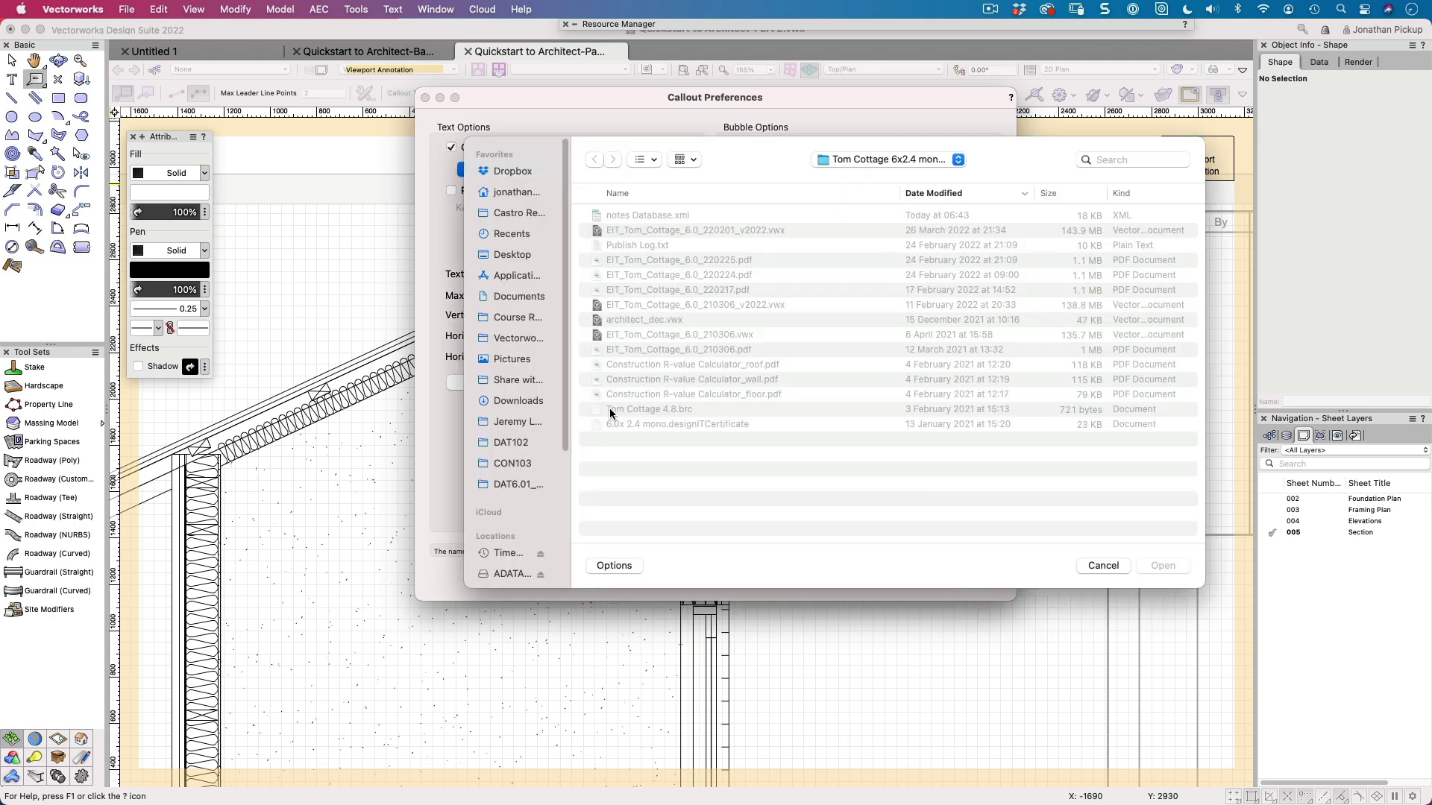
pyautogui.click(616, 217)
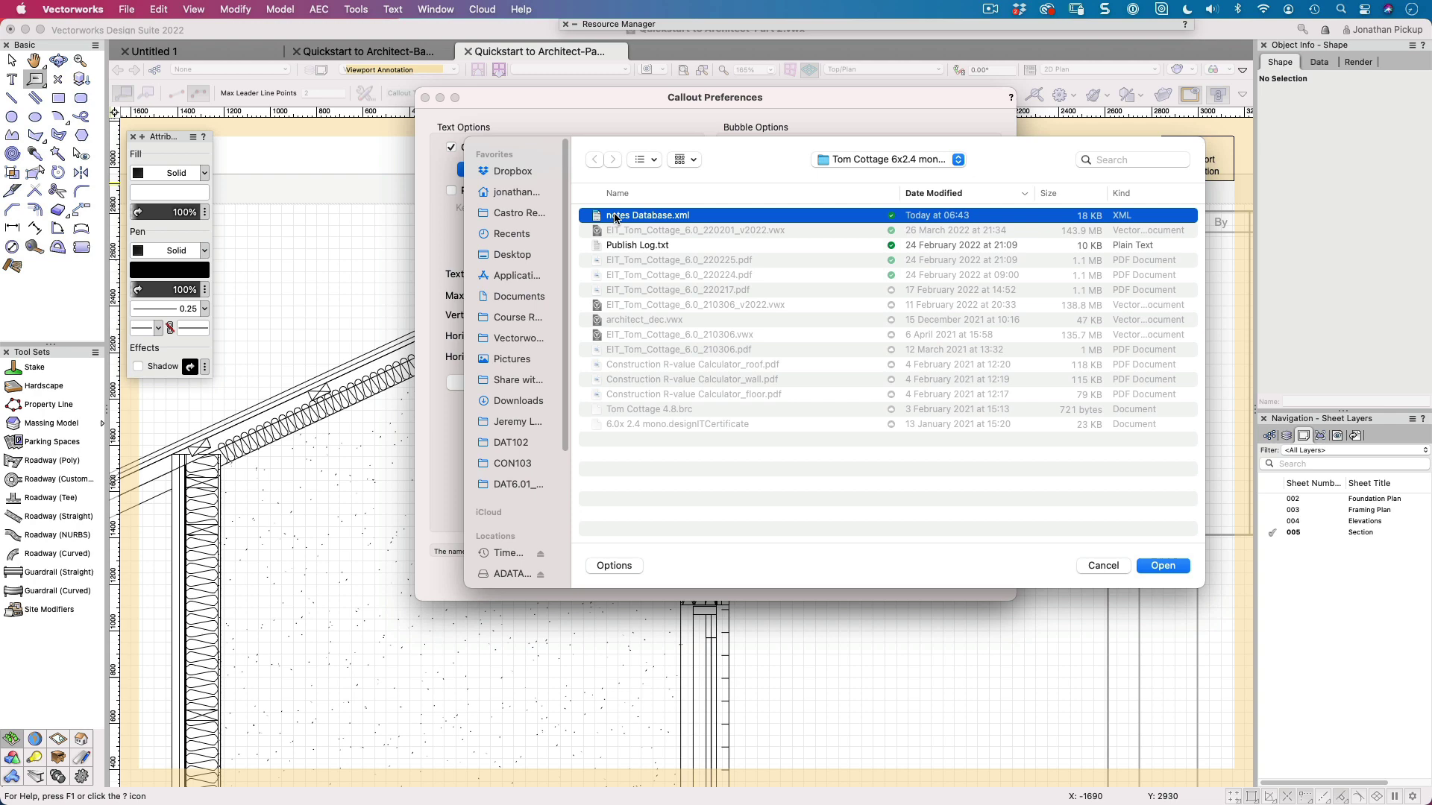
pyautogui.click(1166, 564)
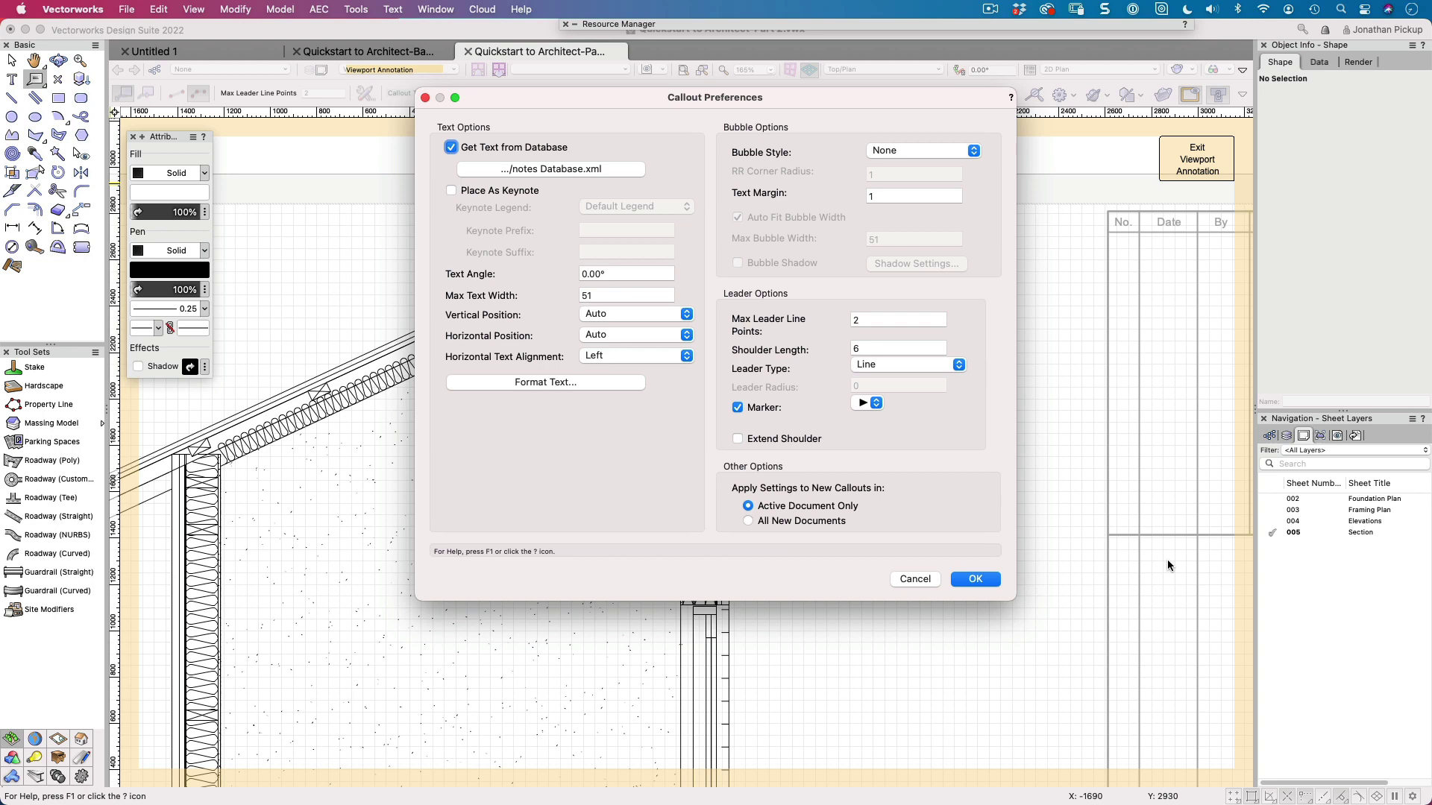
# Step: Place a callout above the roof pointing at the rafter, using the 43 Roofing section's Roofing note
pyautogui.click(975, 578)
pyautogui.click(665, 254)
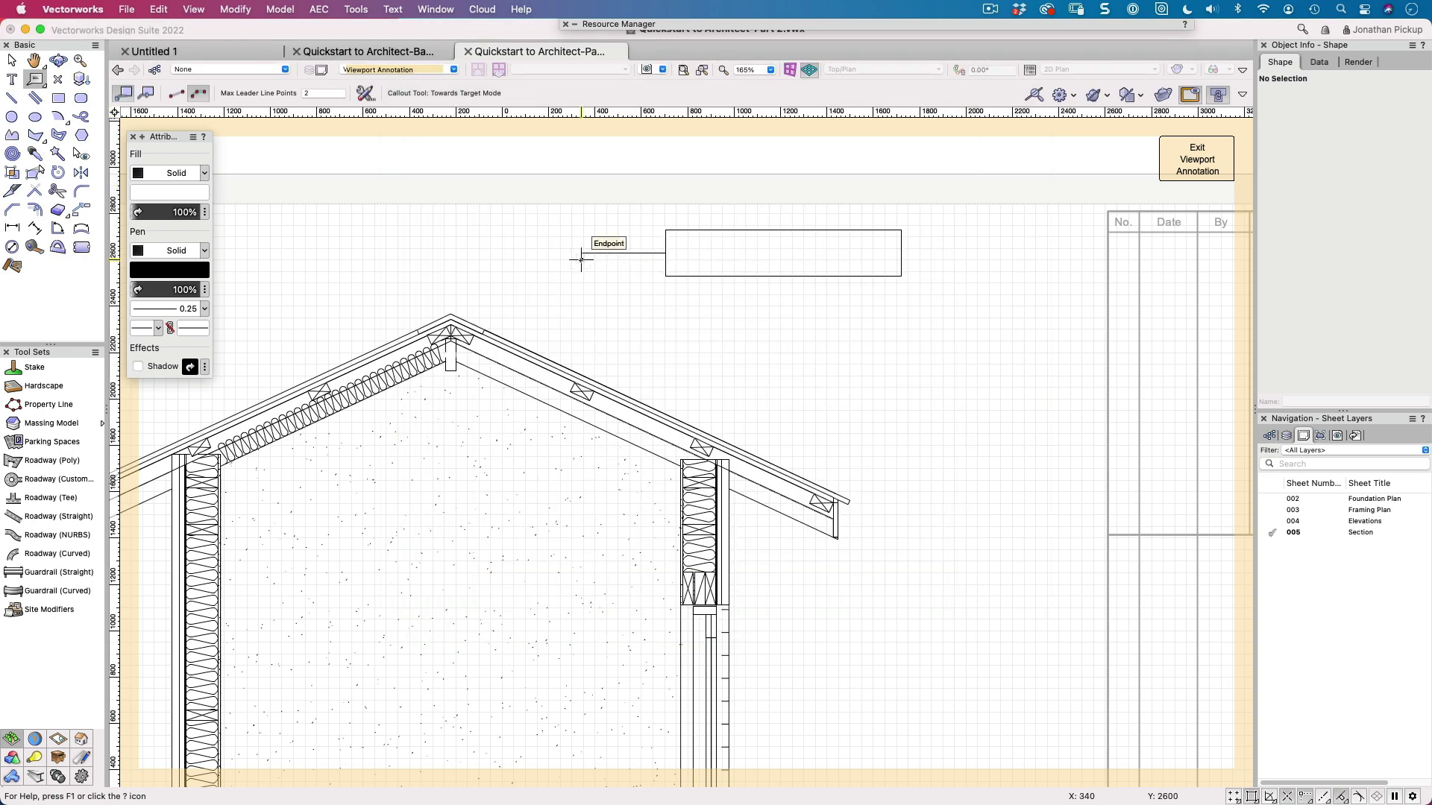
pyautogui.click(581, 253)
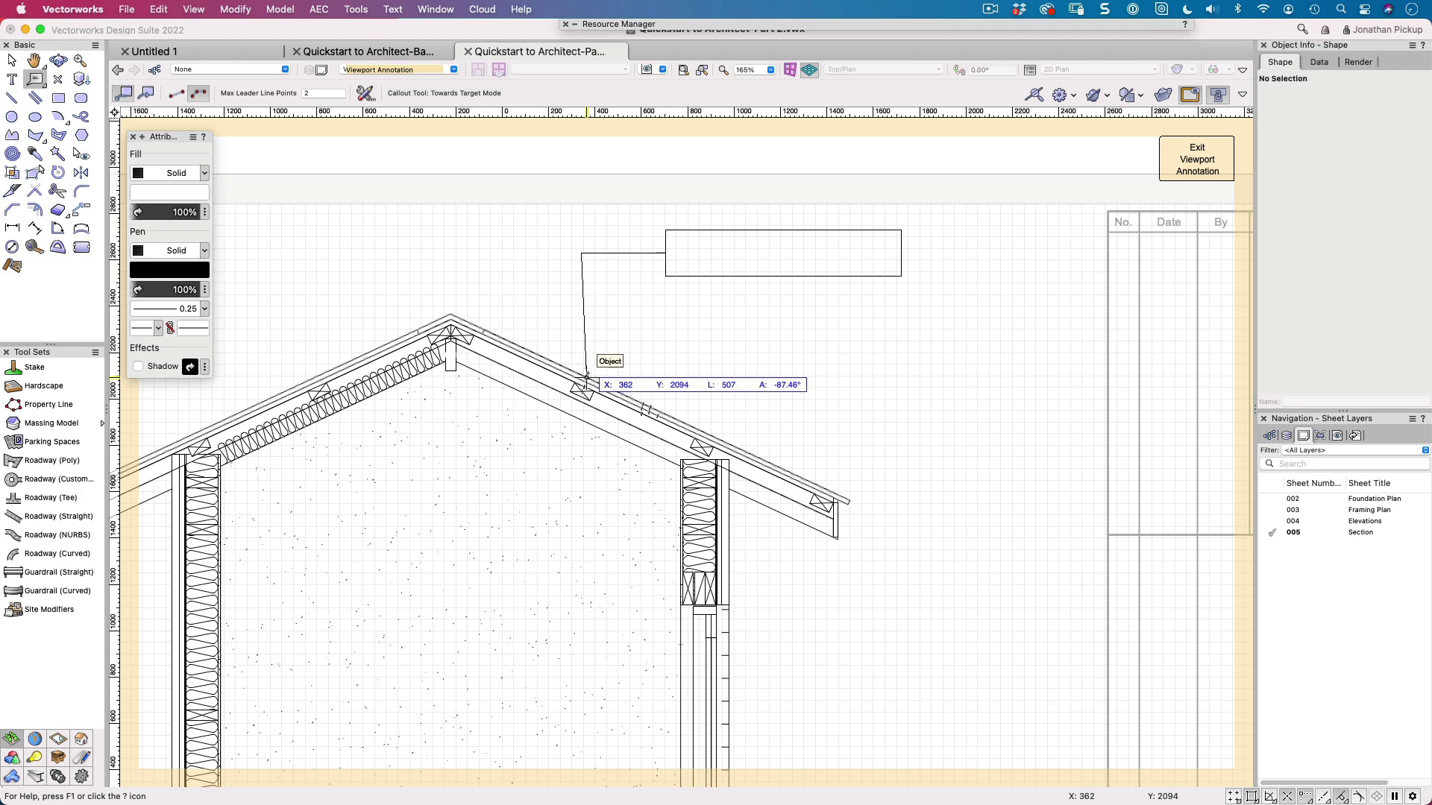
pyautogui.click(587, 377)
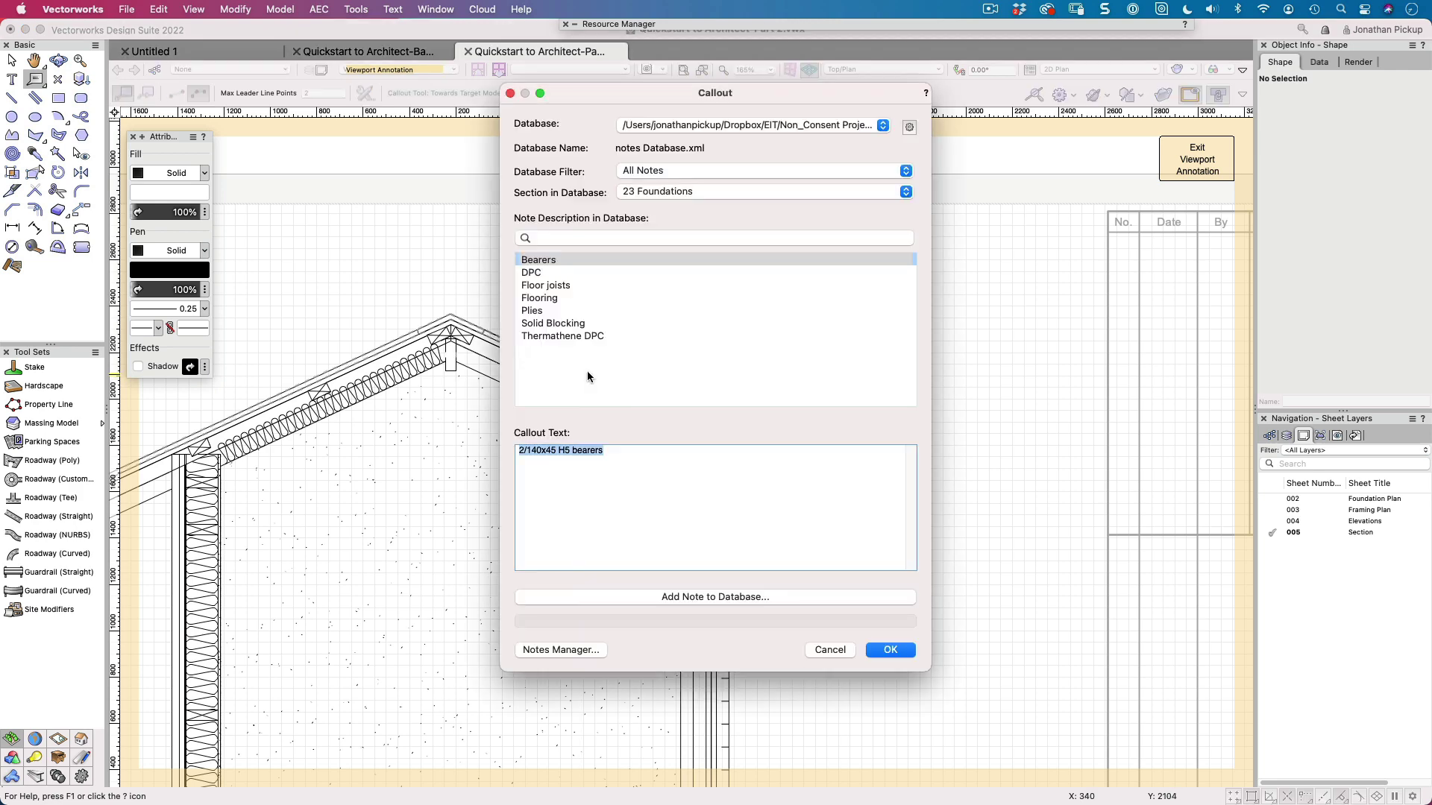
pyautogui.click(623, 193)
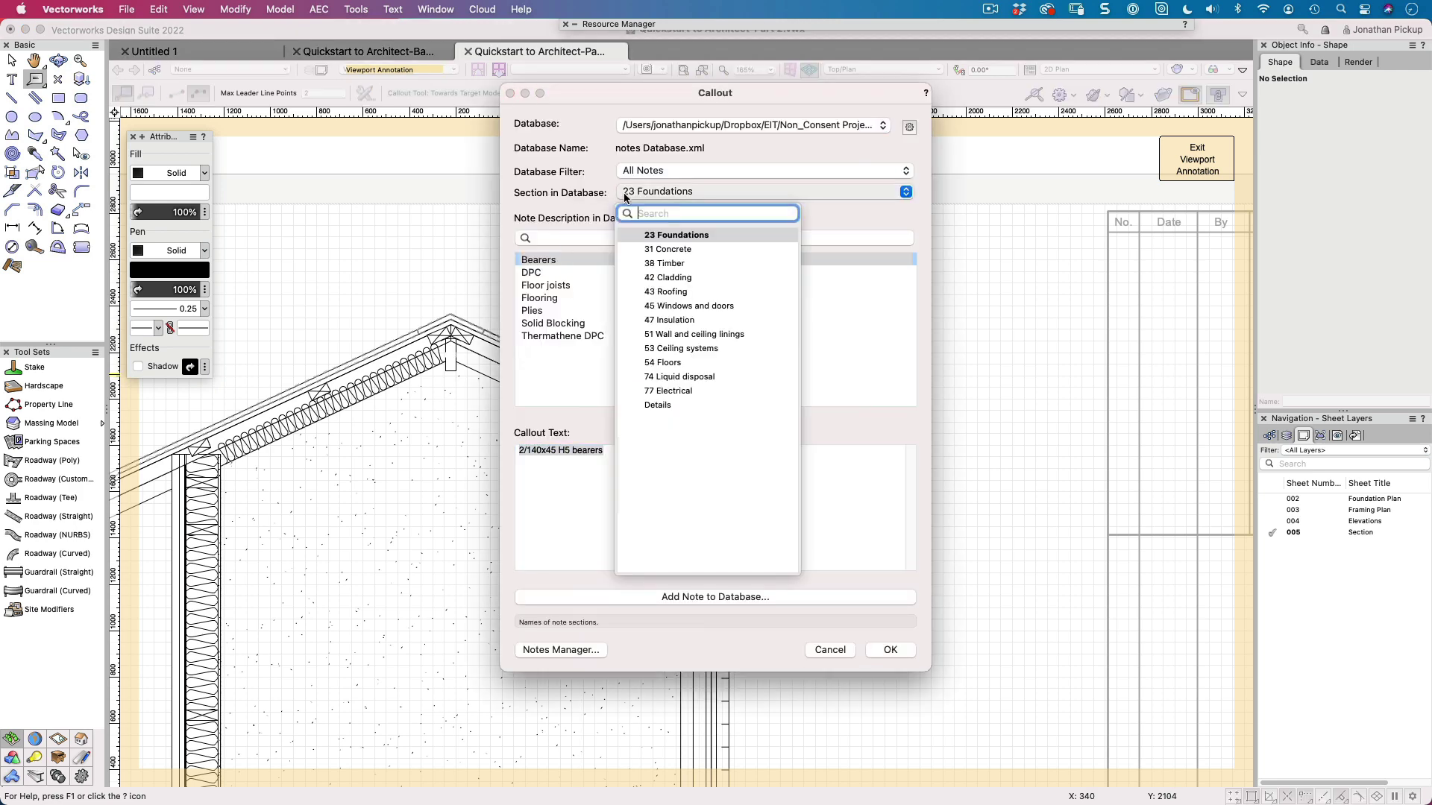
pyautogui.click(677, 291)
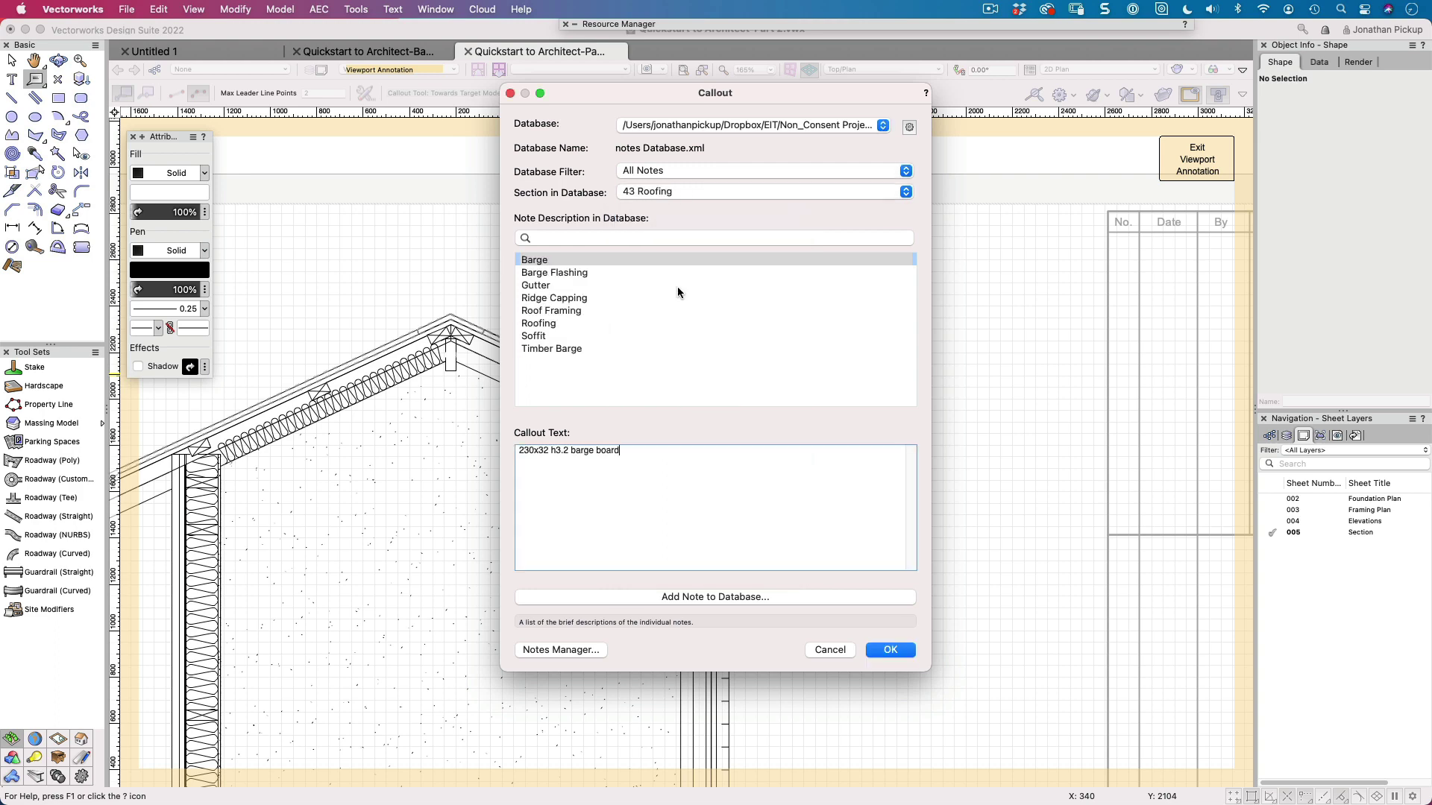
pyautogui.click(537, 324)
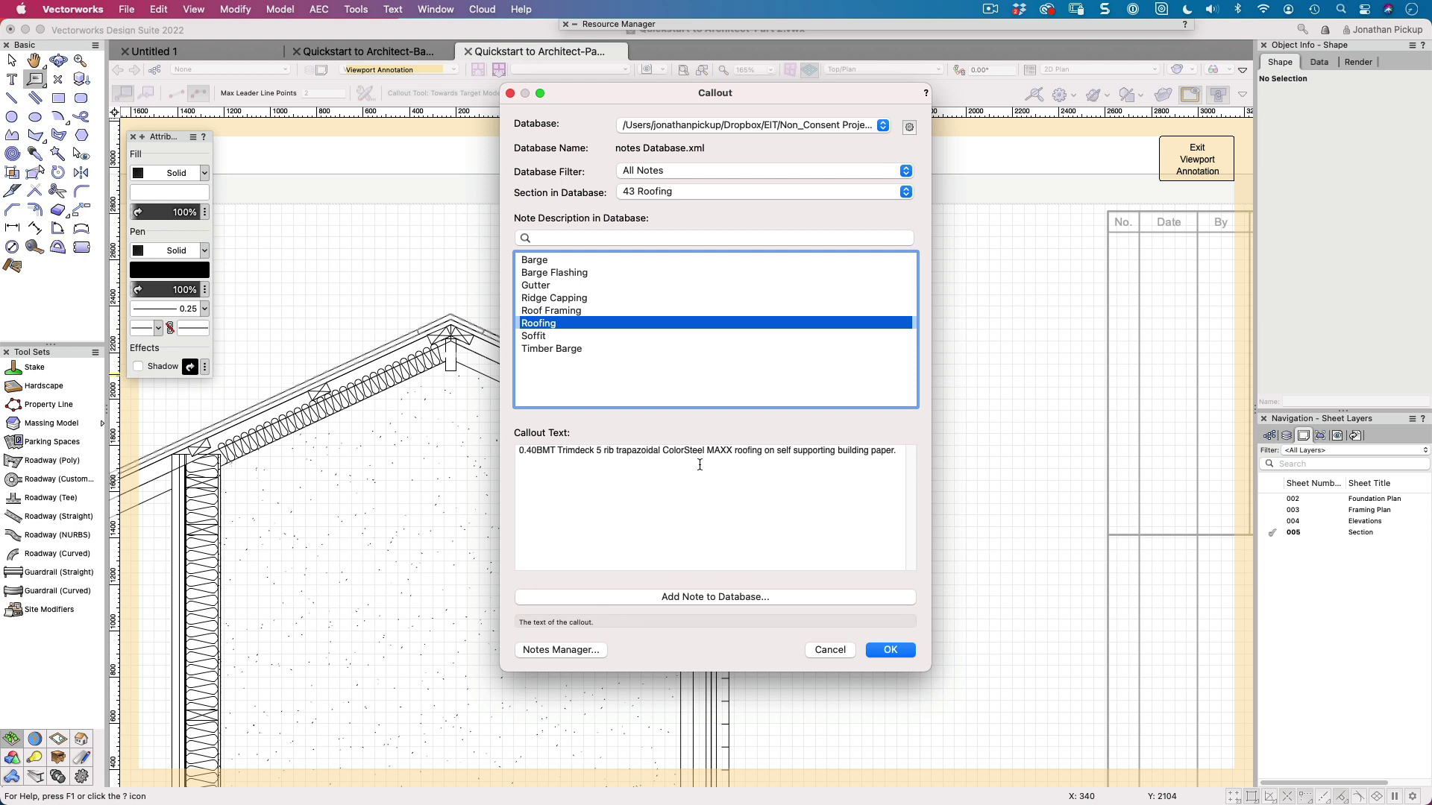
pyautogui.click(902, 653)
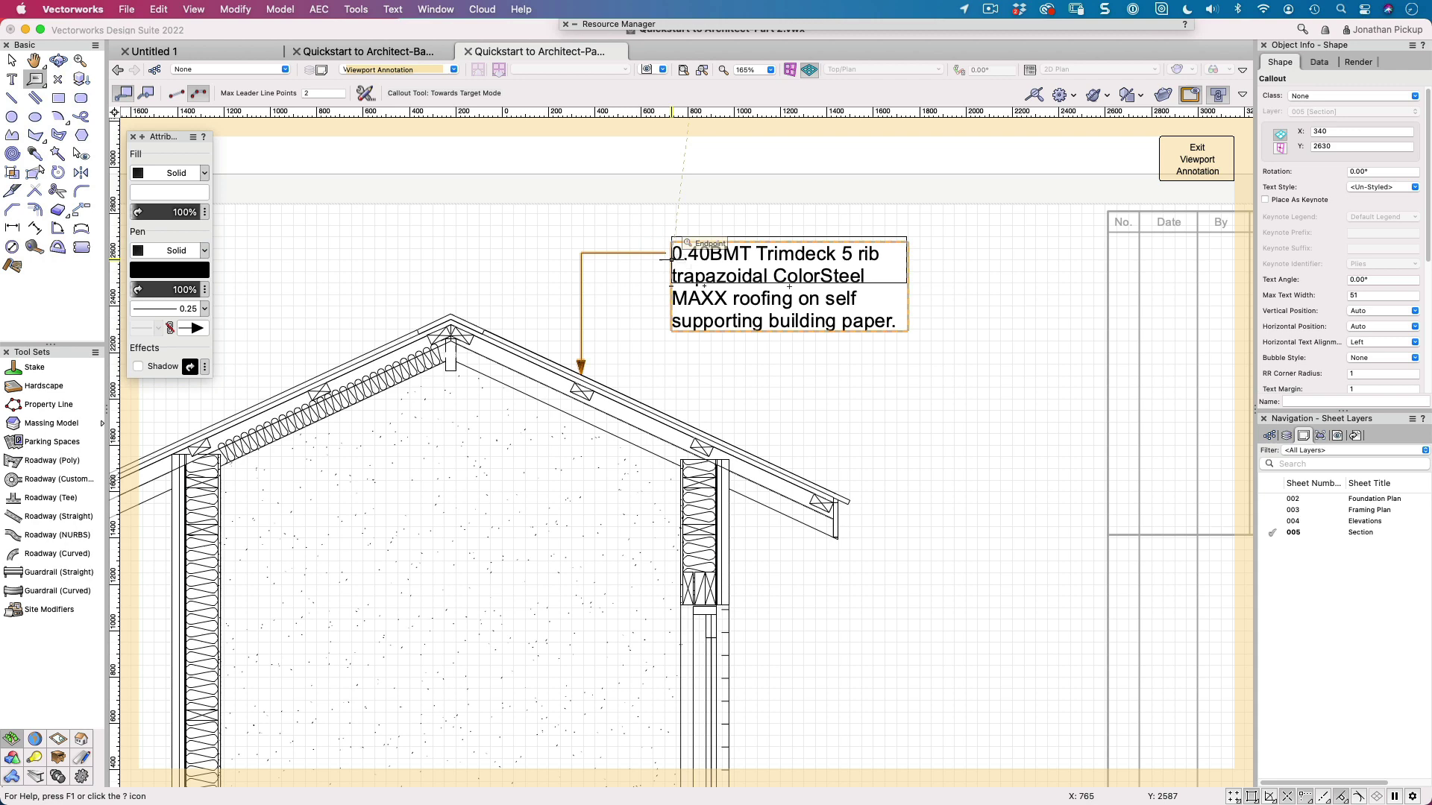
# Step: Add a callout pointing at the purlin above the right wall with the 38 Timber Purlins note
pyautogui.click(756, 380)
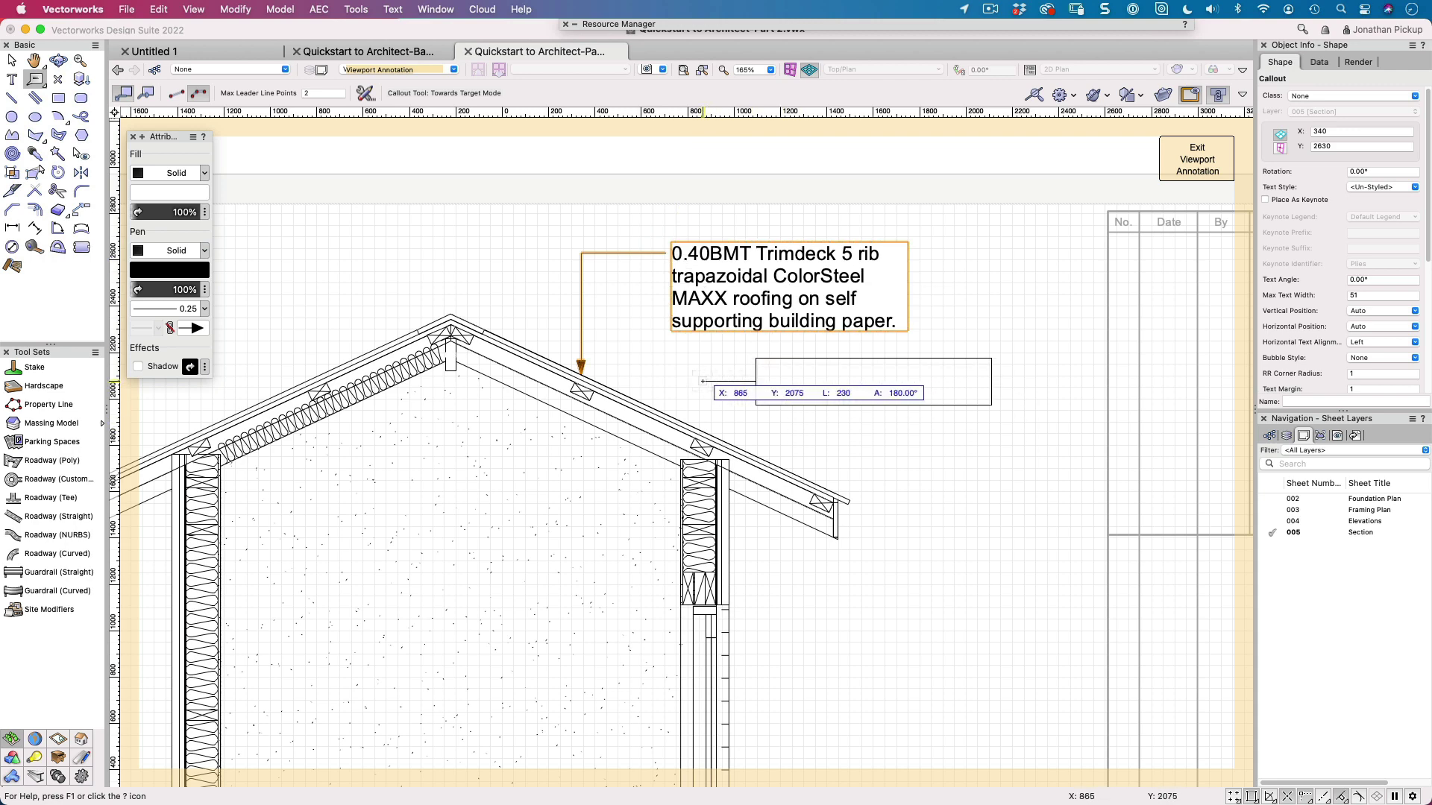
pyautogui.click(705, 448)
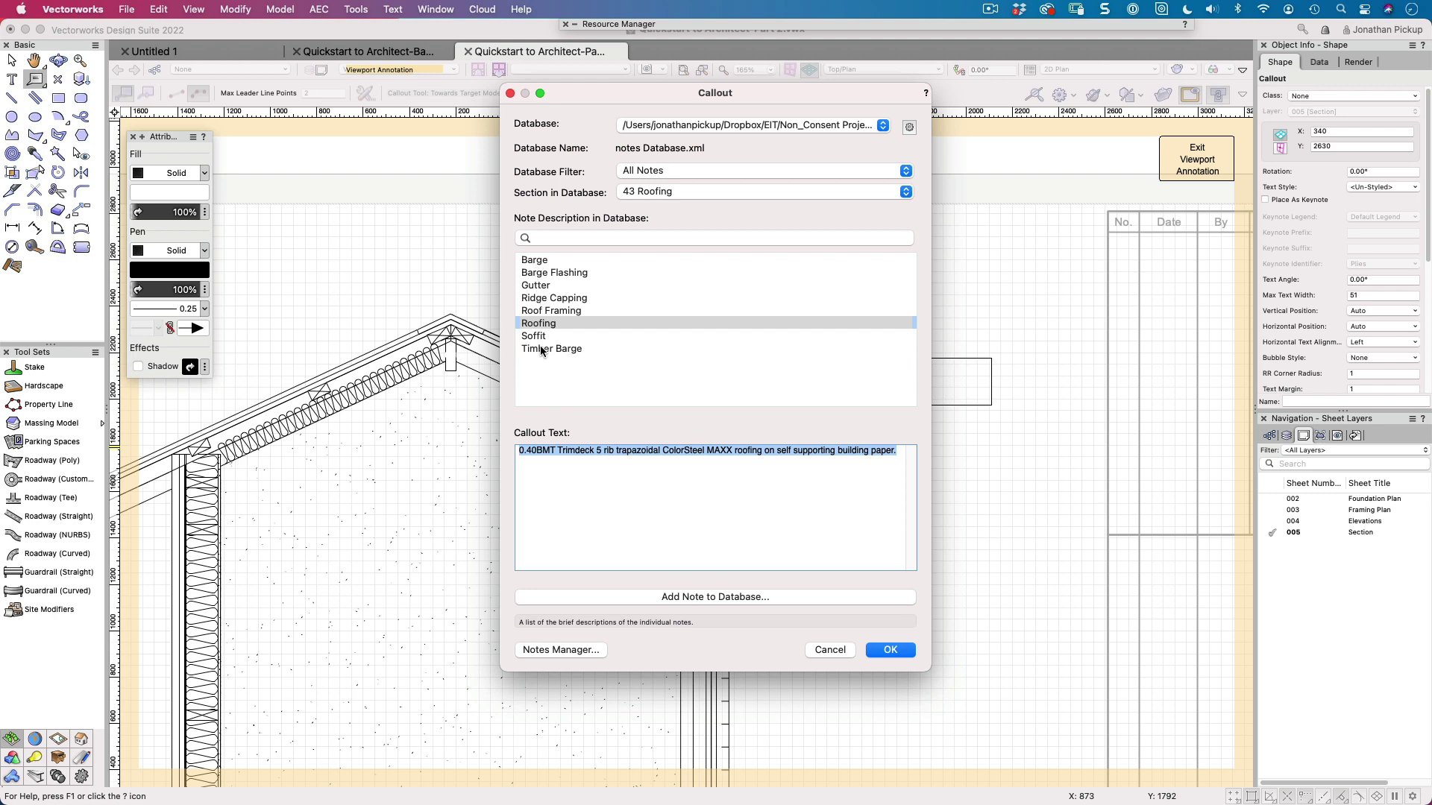
pyautogui.click(641, 191)
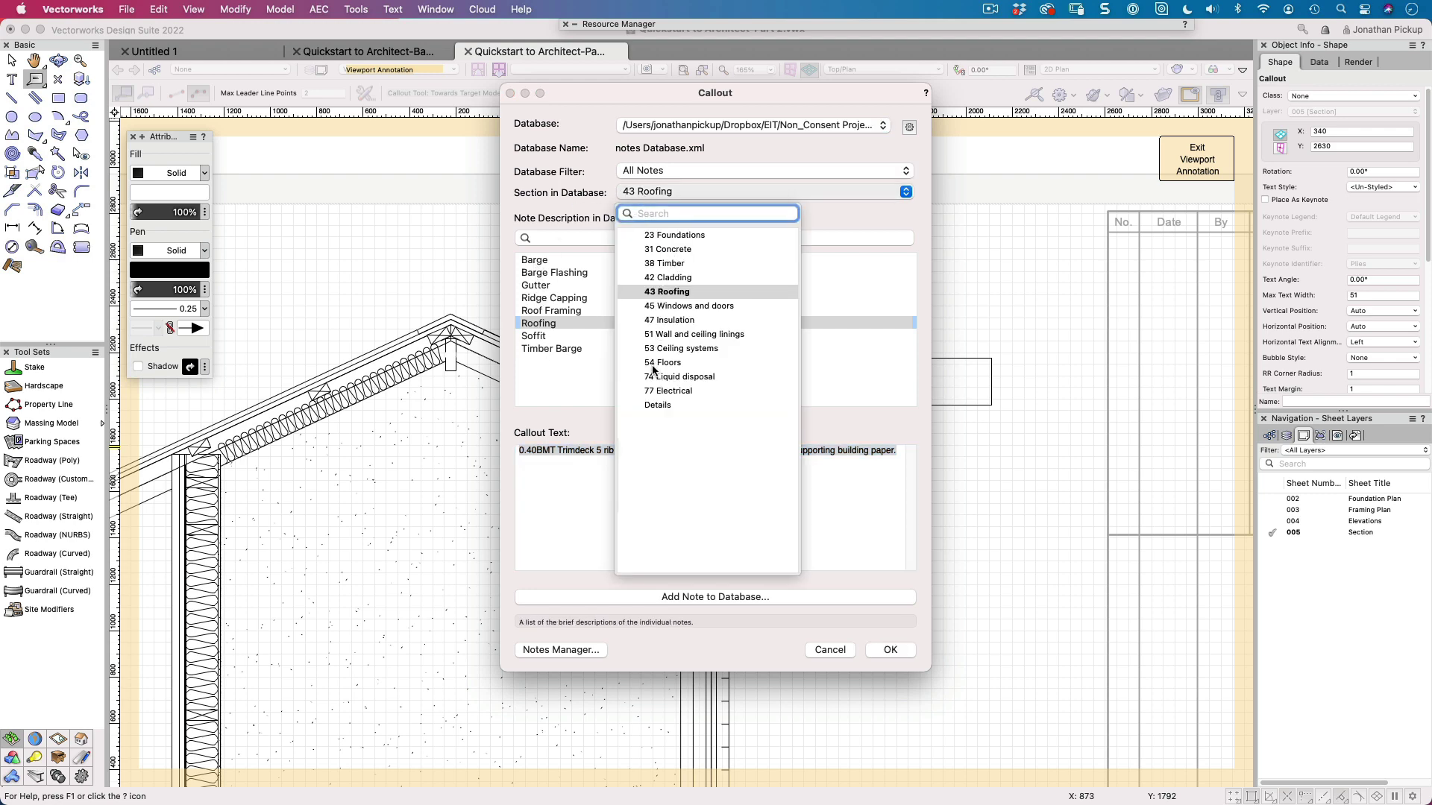
pyautogui.click(635, 264)
pyautogui.click(552, 361)
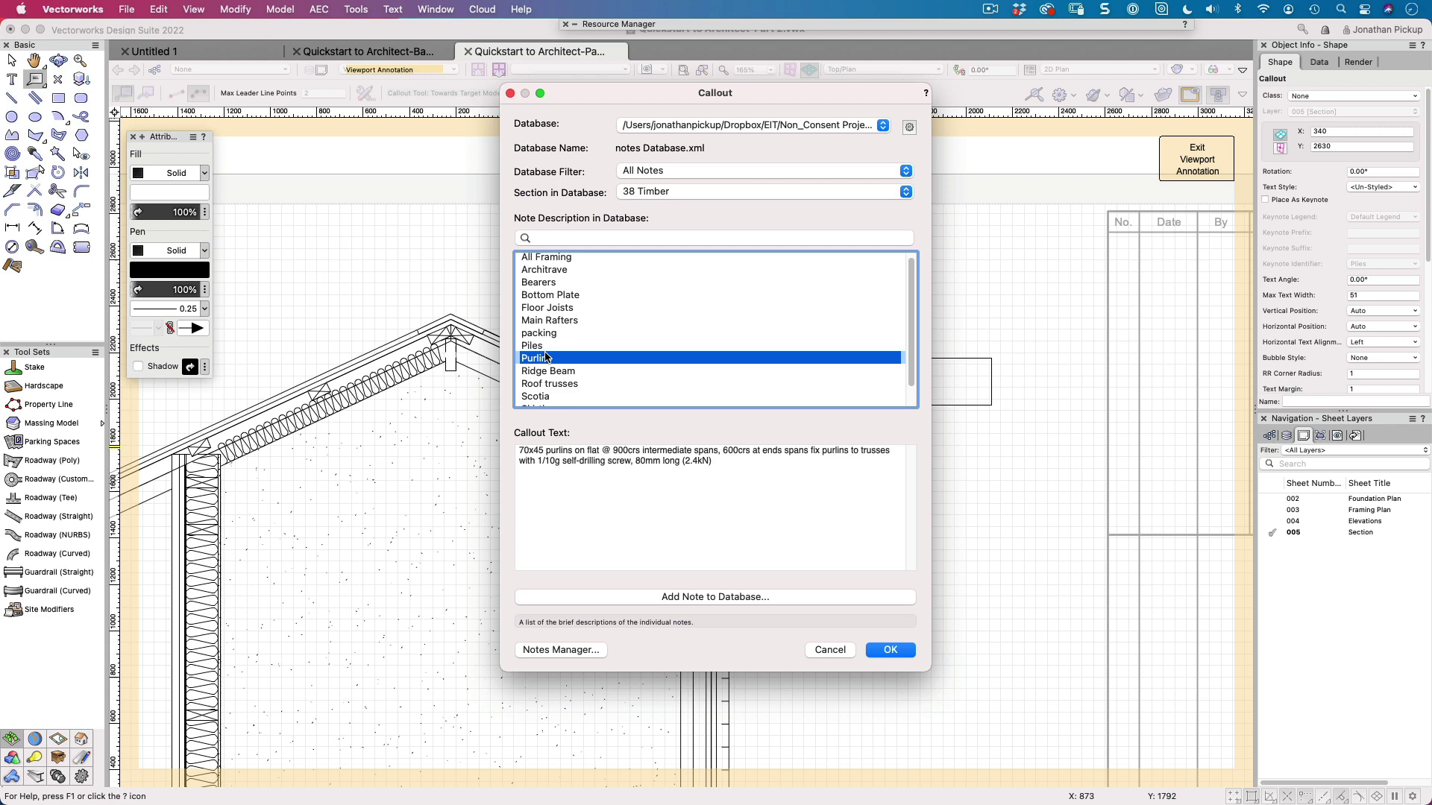
pyautogui.click(887, 650)
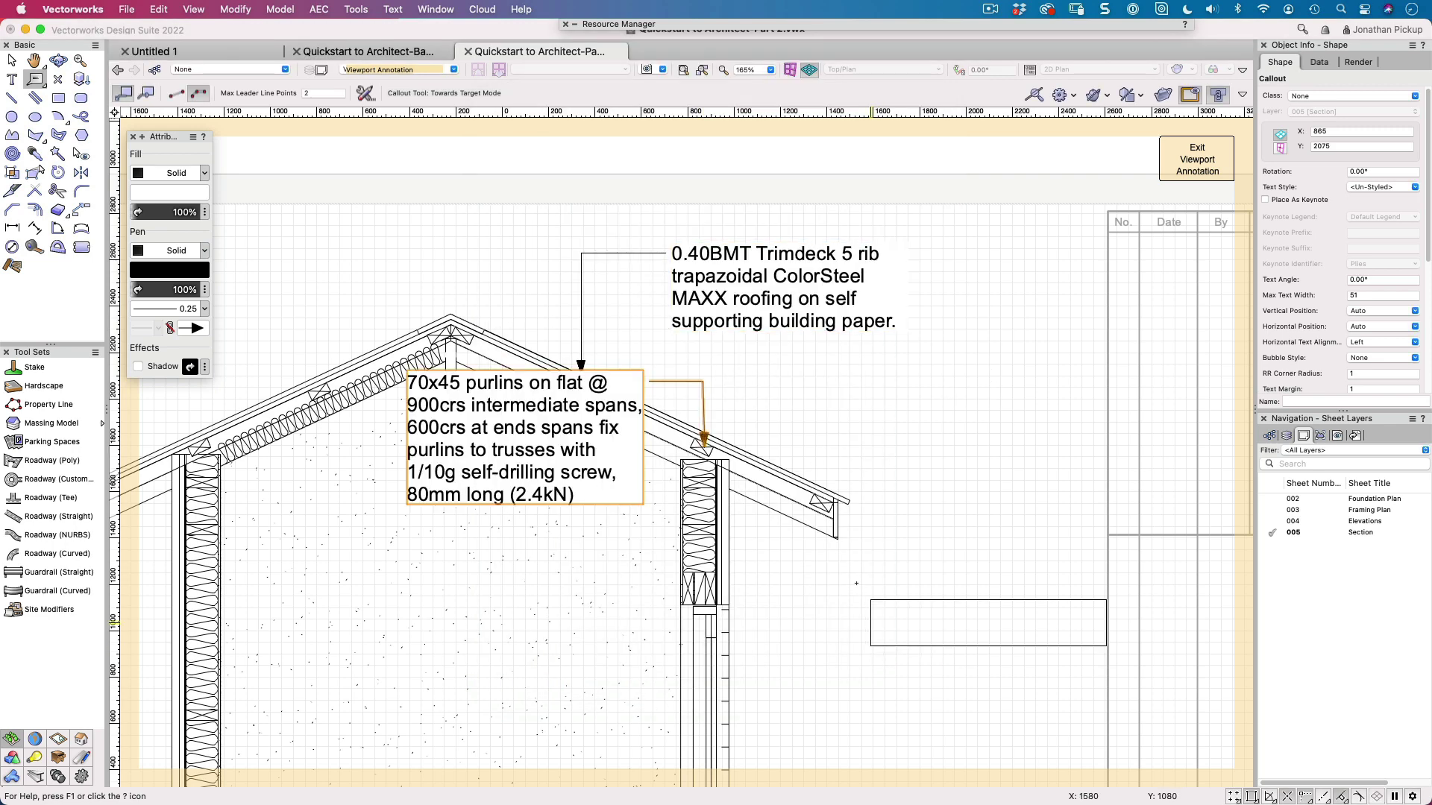
pyautogui.press('x')
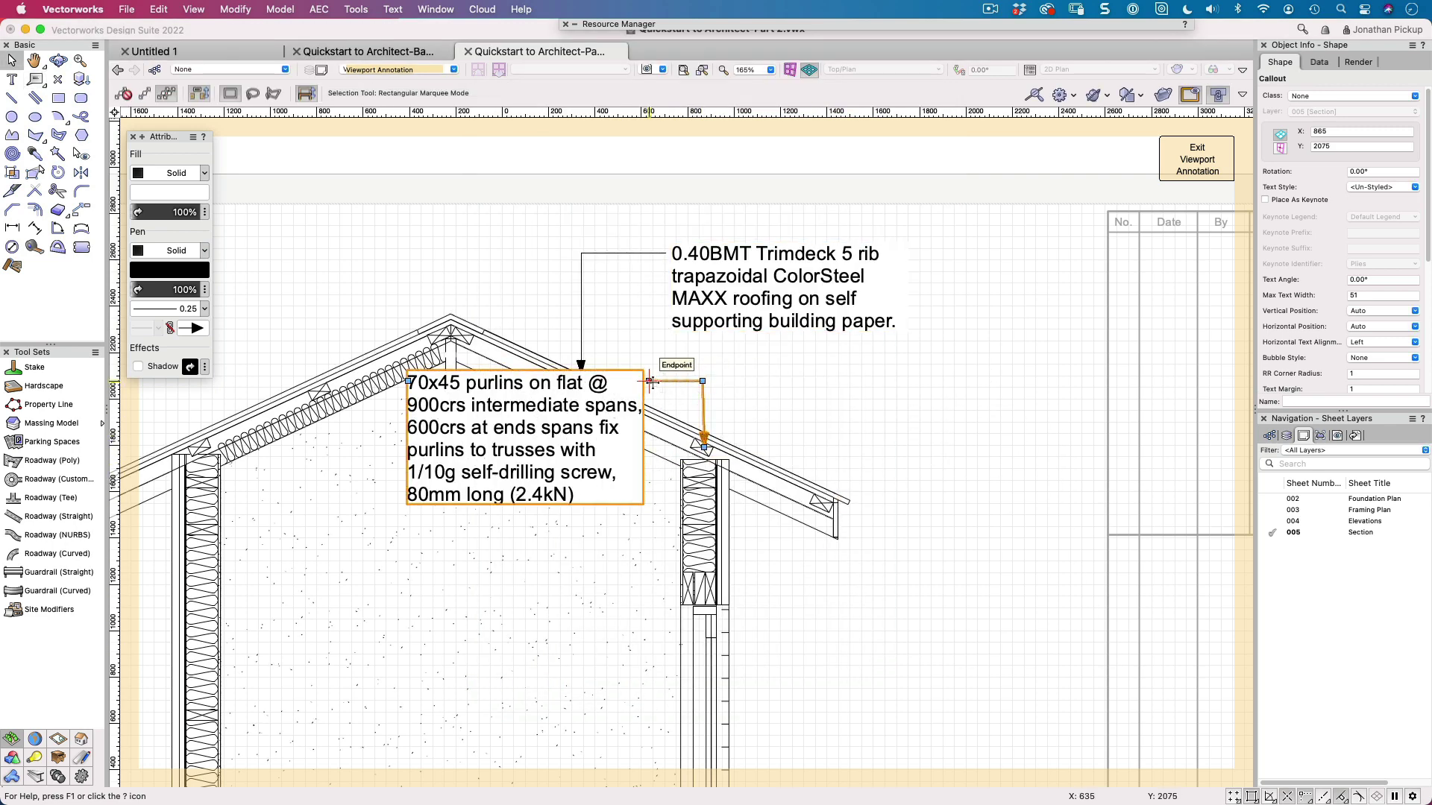
# Step: Set the purlins callout's Horizontal Position to Right and drag its text right, clear of the roof
pyautogui.click(1374, 311)
pyautogui.press('Escape')
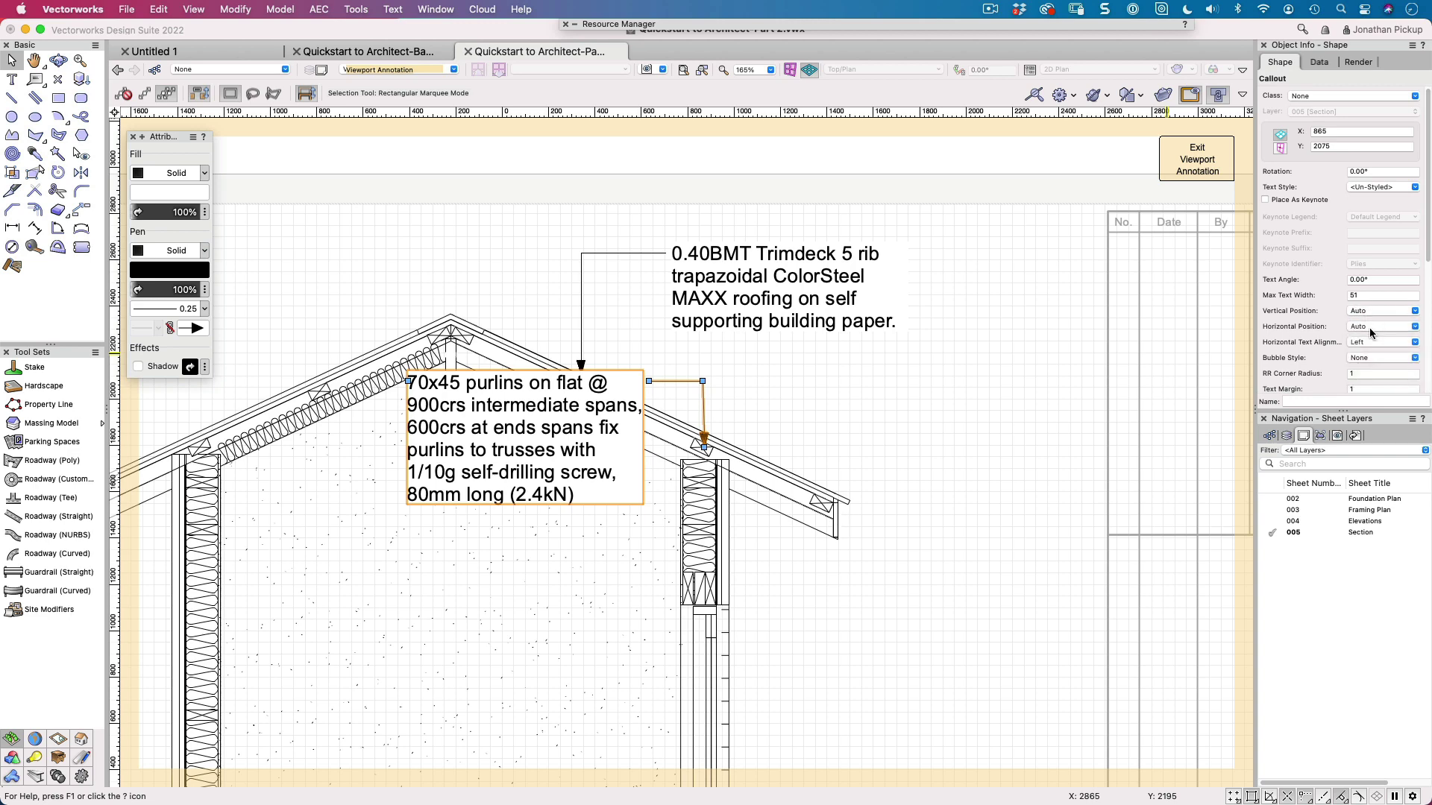
pyautogui.click(1374, 327)
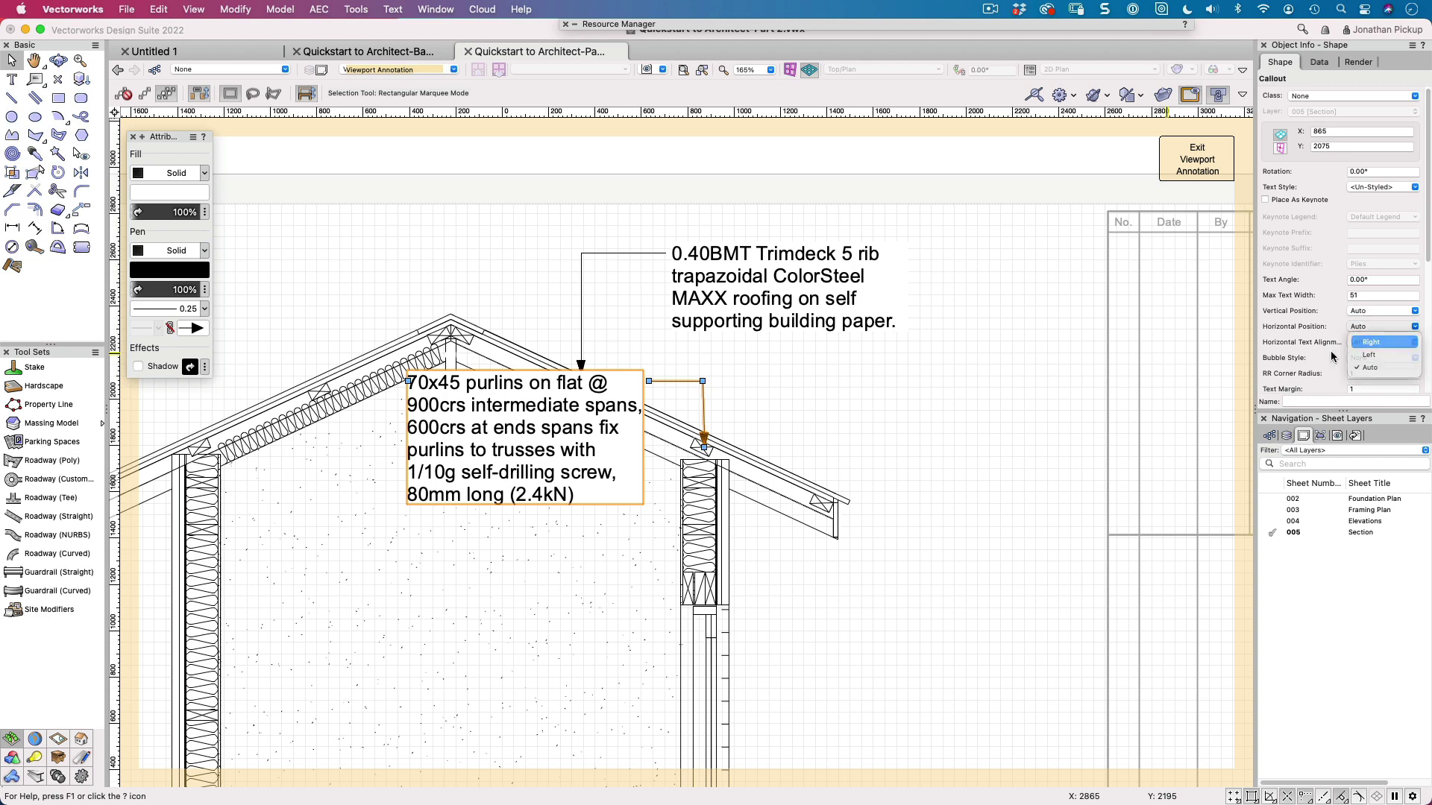
pyautogui.click(1371, 342)
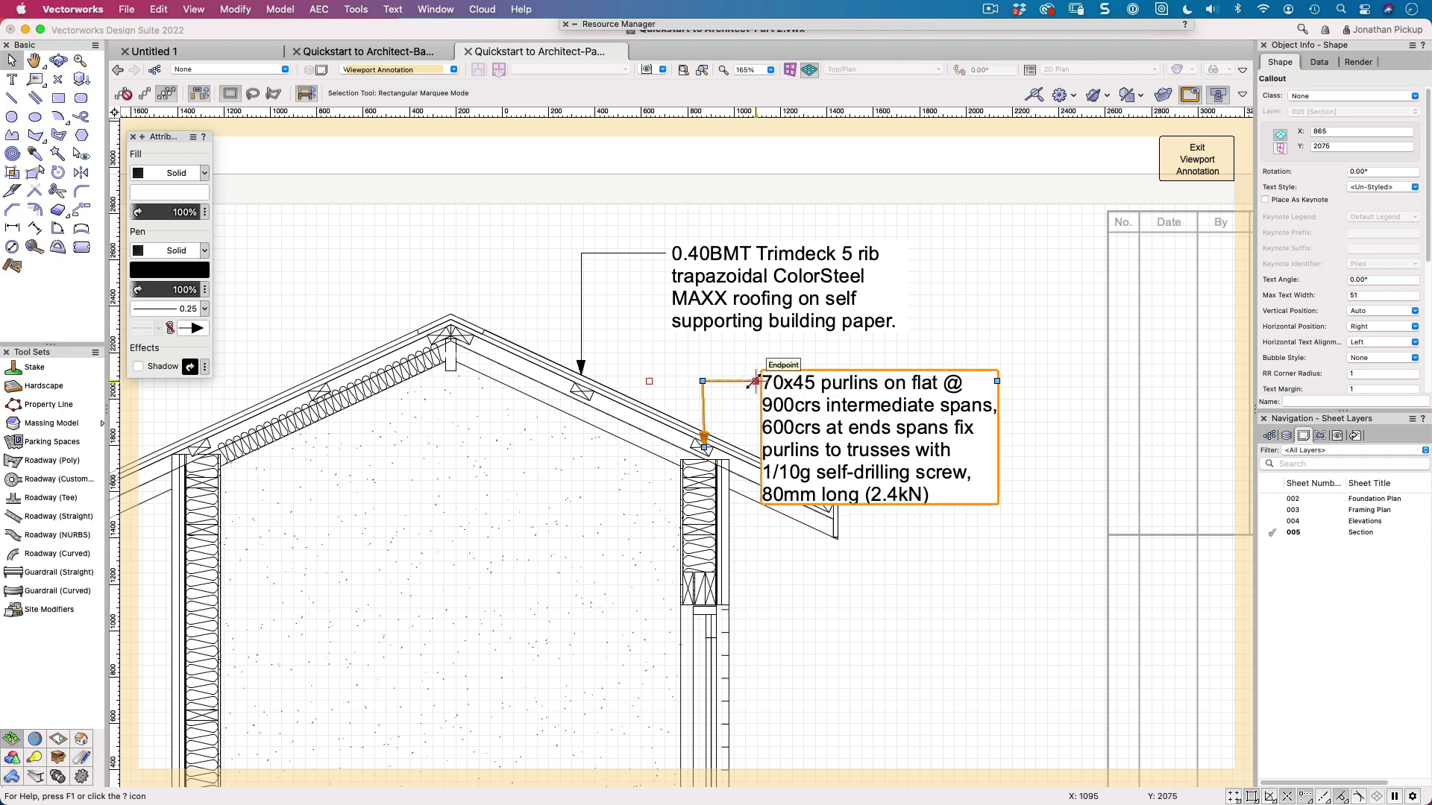
pyautogui.moveTo(755, 382); pyautogui.dragTo(811, 383)
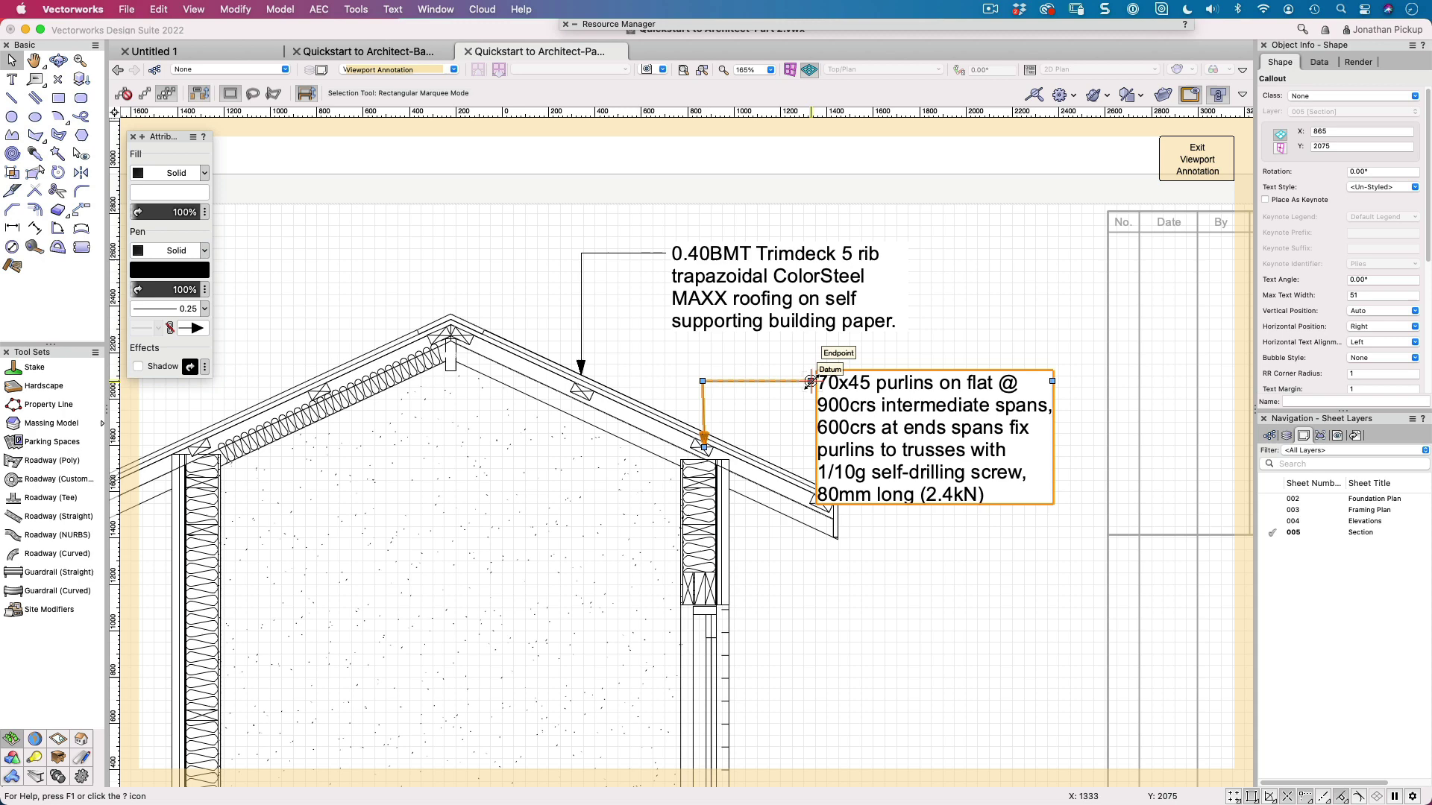
pyautogui.click(850, 321)
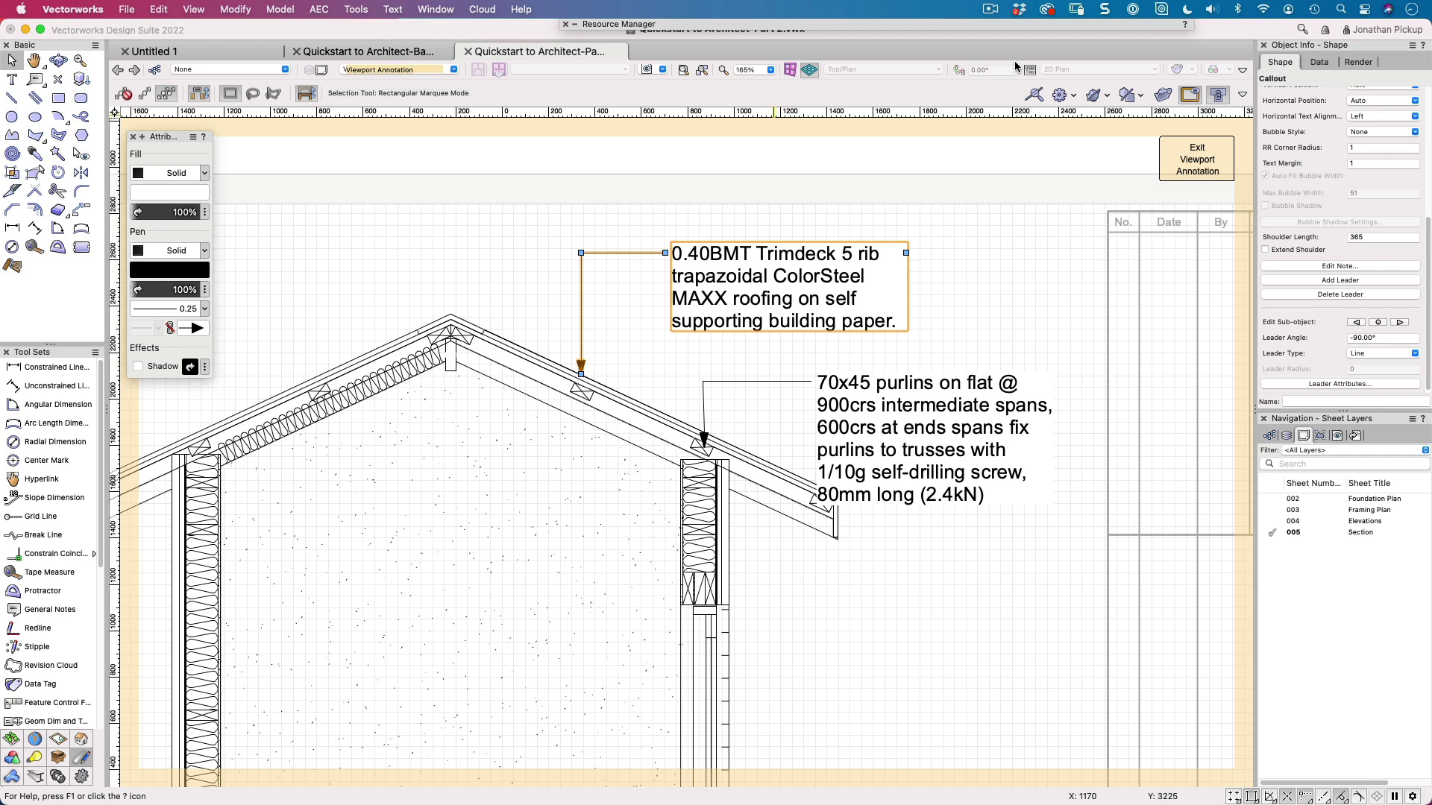
# Step: Open the Notes Manager from the roofing callout and create a new notes file, Demo Database.xml
pyautogui.doubleClick(736, 275)
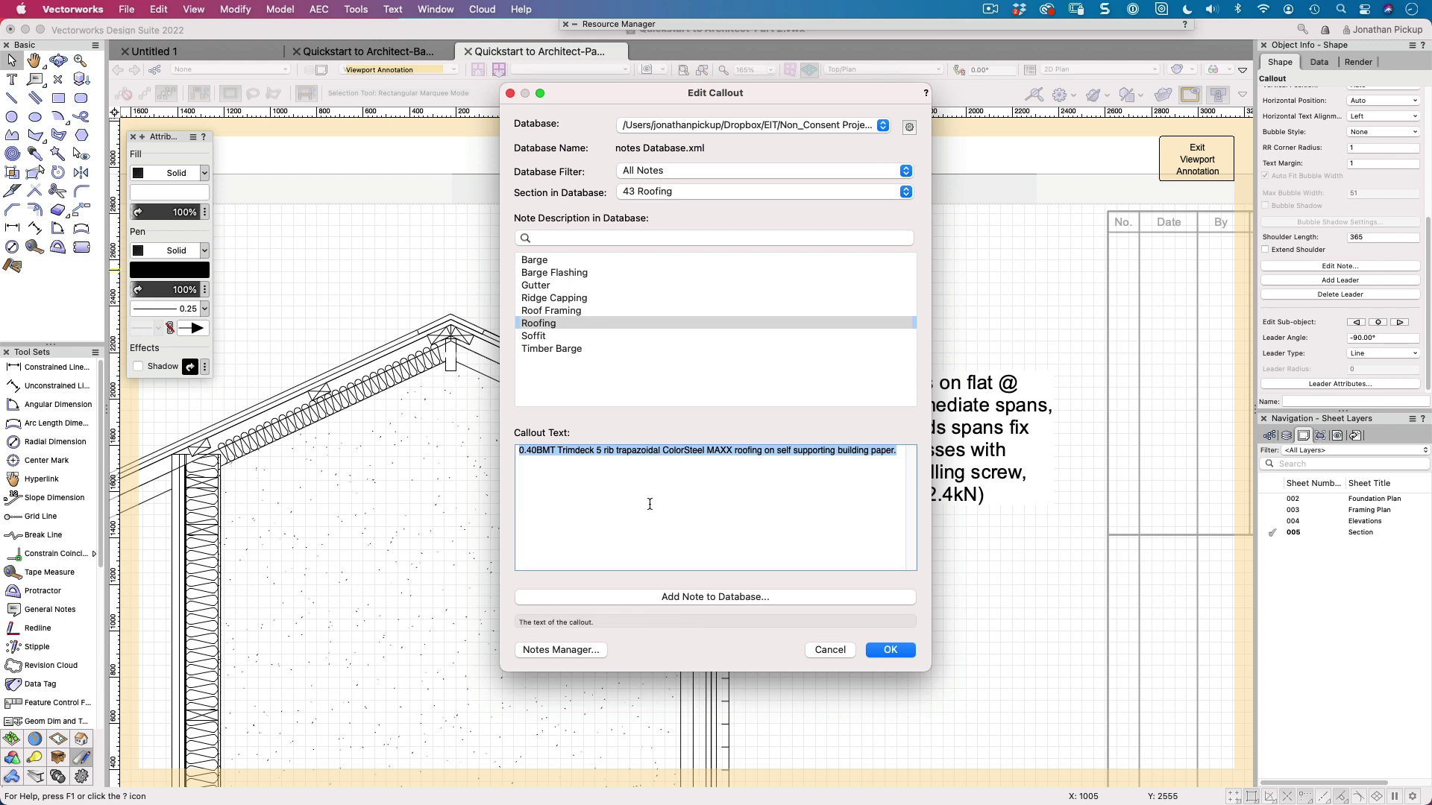
pyautogui.click(580, 650)
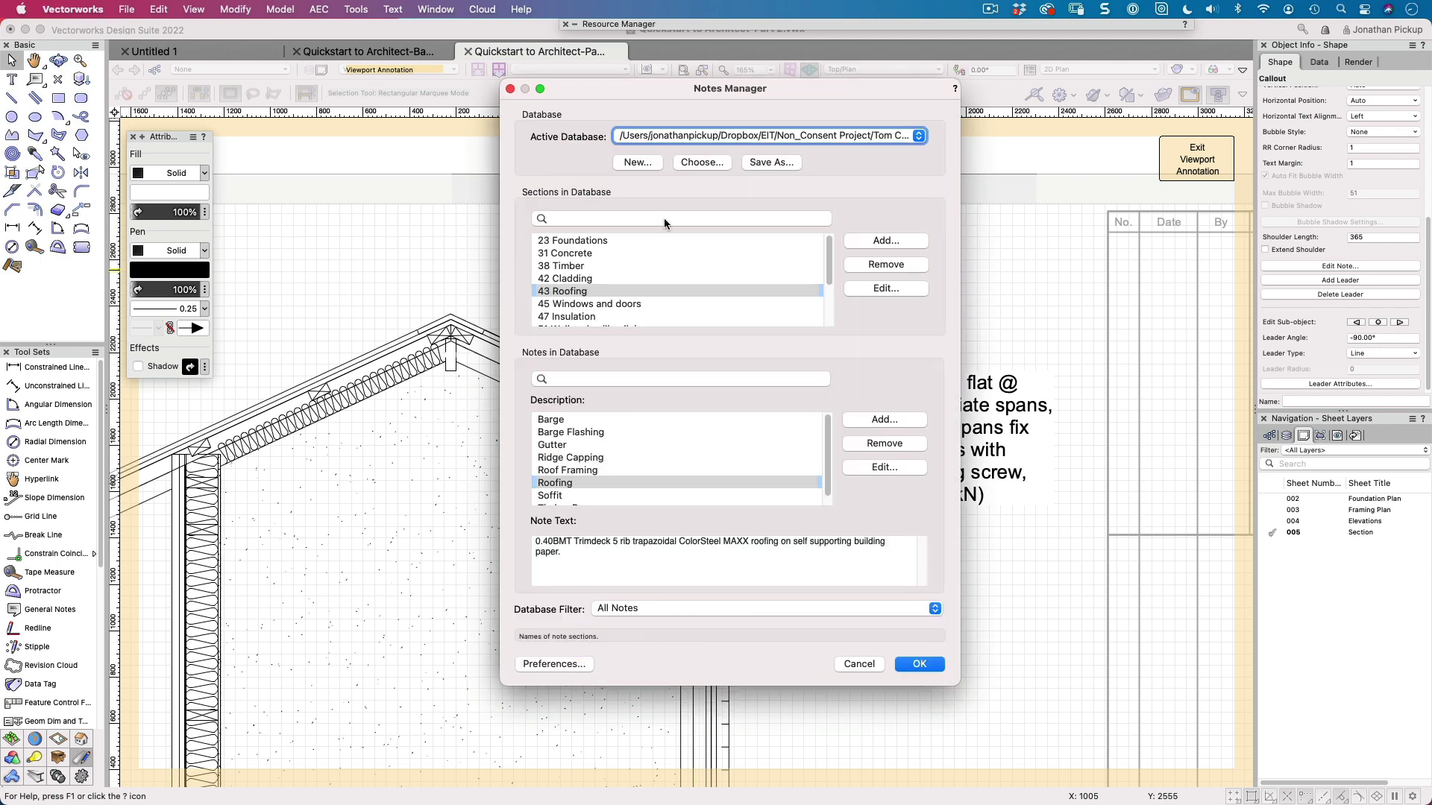
pyautogui.click(637, 162)
pyautogui.write('Demo Database.xml')
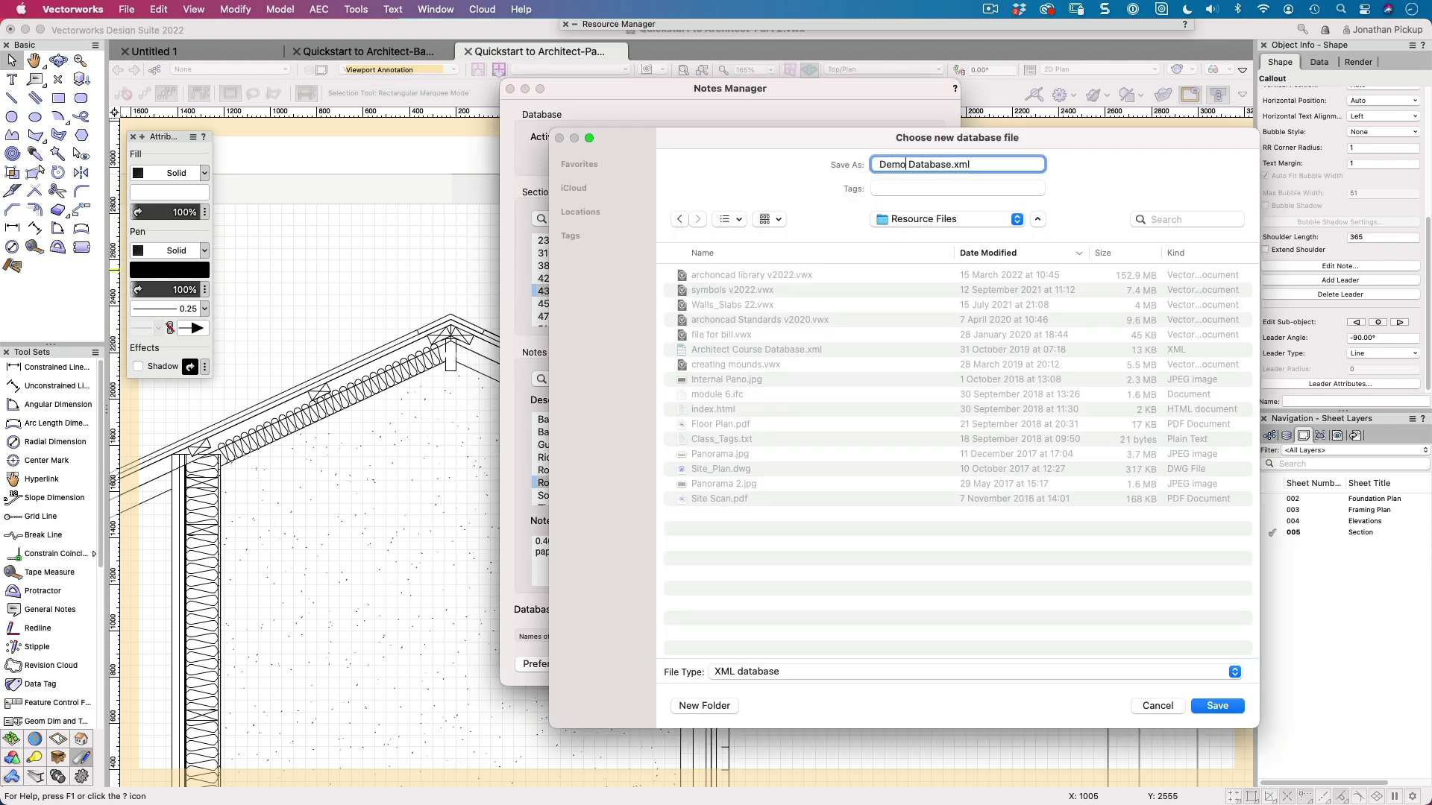
pyautogui.write('on')
pyautogui.press('BackSpace')
pyautogui.press('BackSpace')
pyautogui.press('BackSpace')
pyautogui.write('o')
pyautogui.click(1217, 704)
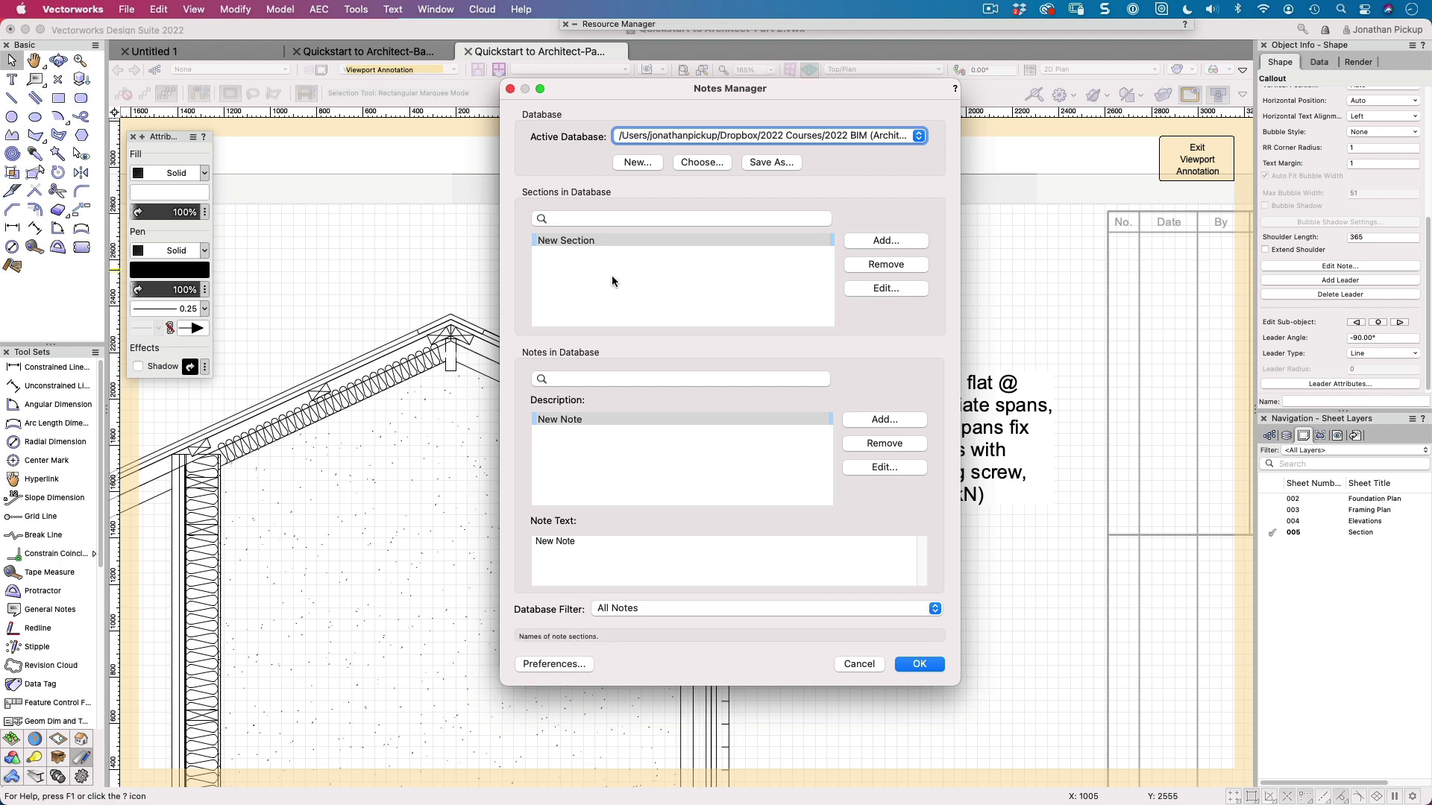
# Step: Add a section named '23 flooring' to the new database
pyautogui.click(892, 241)
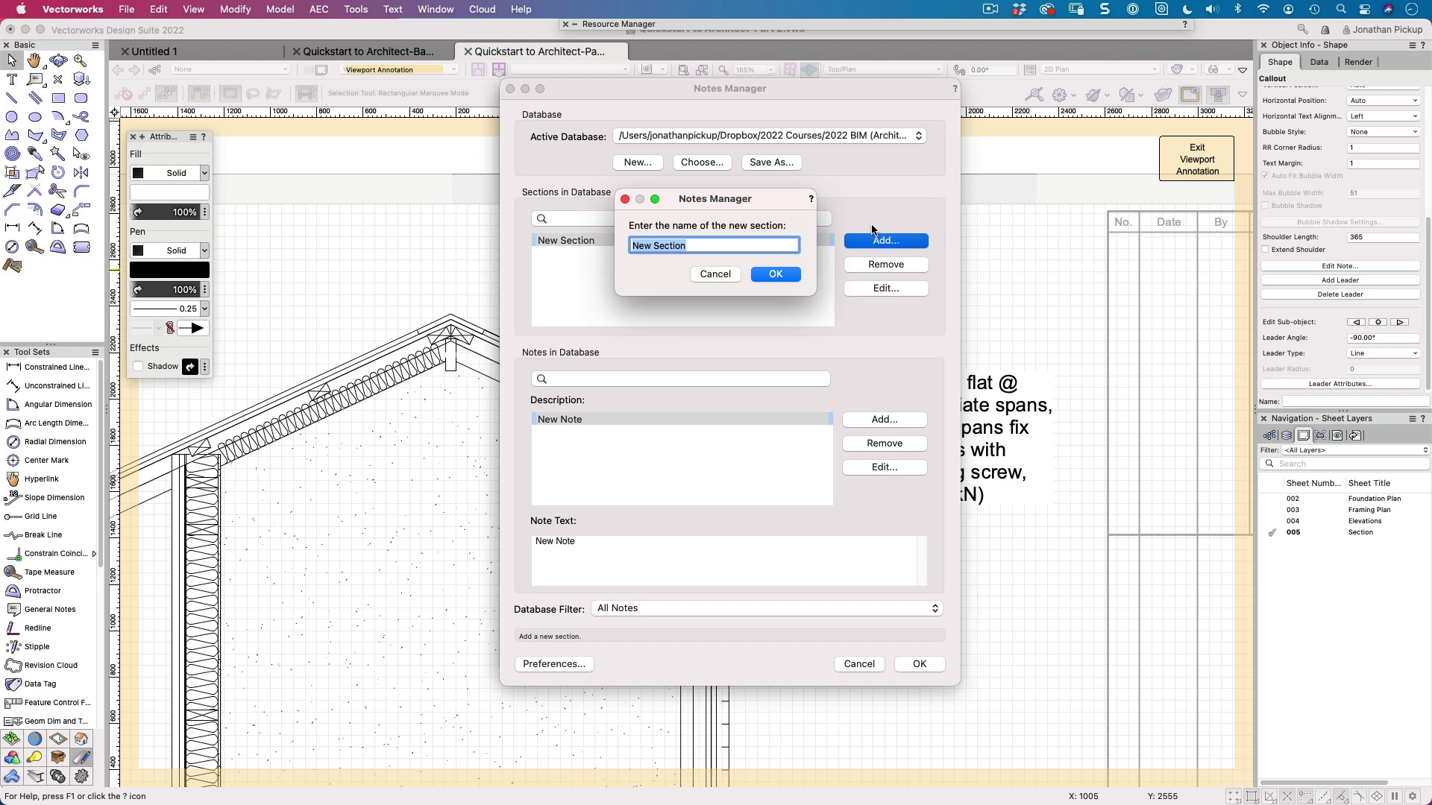
pyautogui.write('23 floorinfg')
pyautogui.press('BackSpace')
pyautogui.write('g')
pyautogui.press('Return')
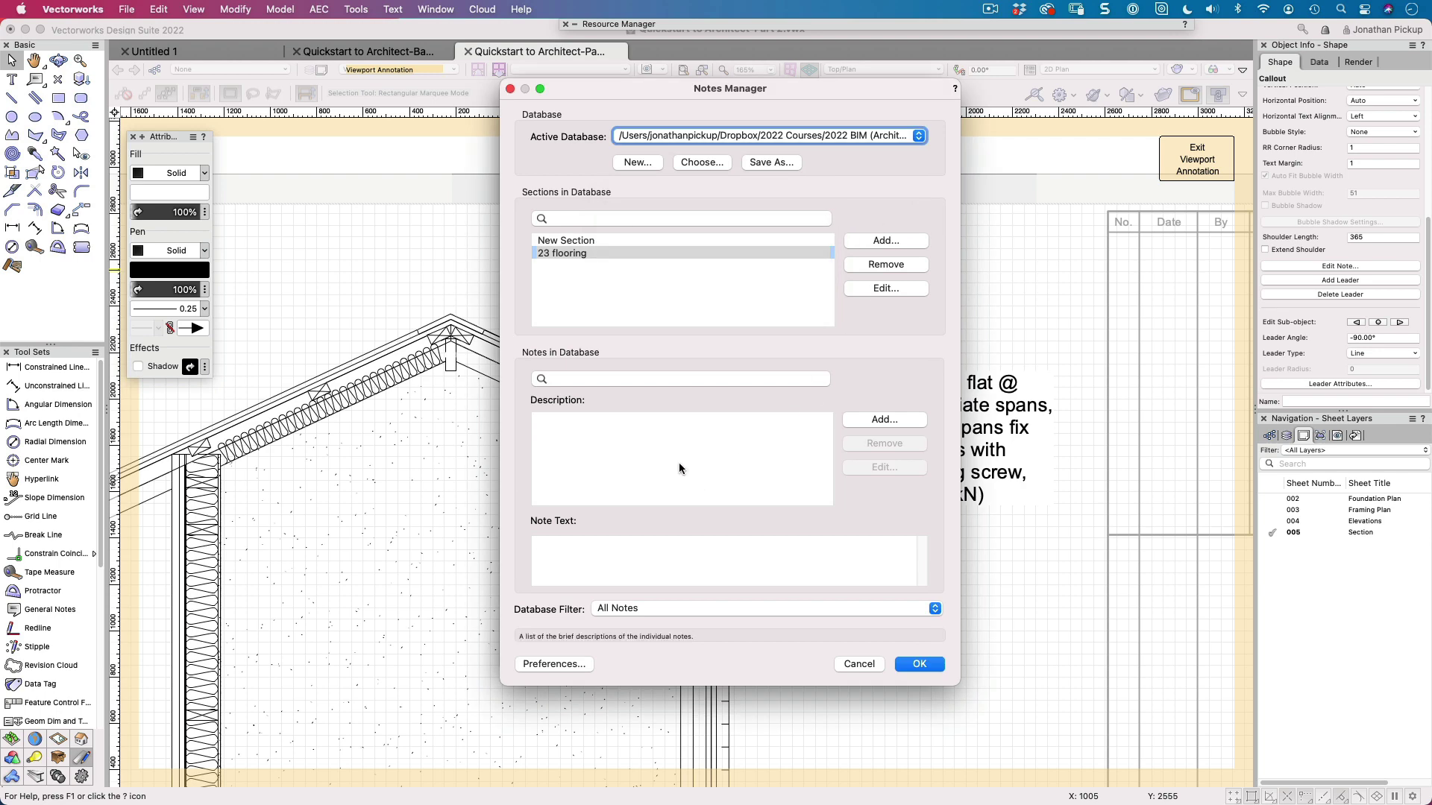
# Step: Add a note reading '18mm exterior grade plywood grade C-D' with the custom description 'Flooring'
pyautogui.click(882, 420)
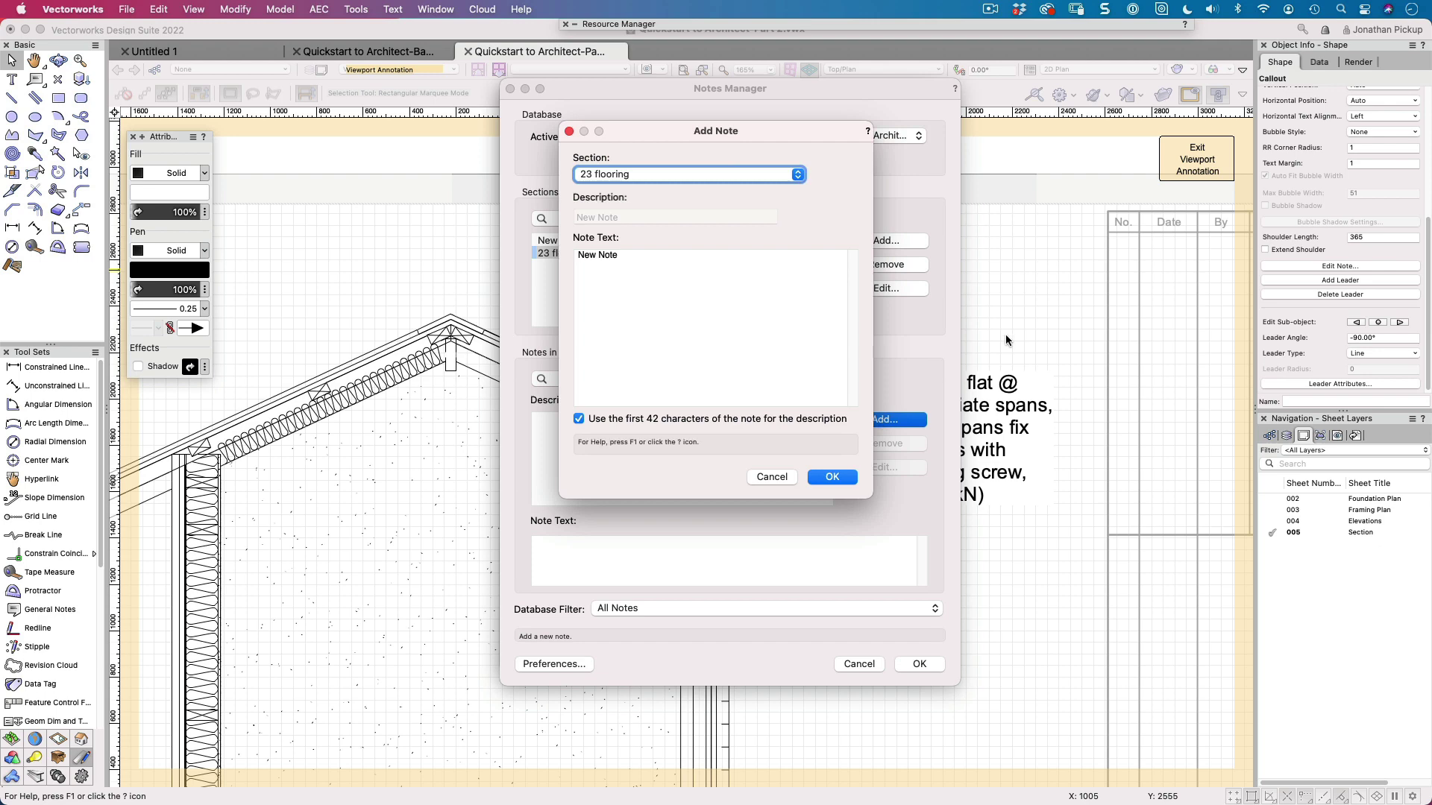
pyautogui.moveTo(621, 261); pyautogui.dragTo(561, 255)
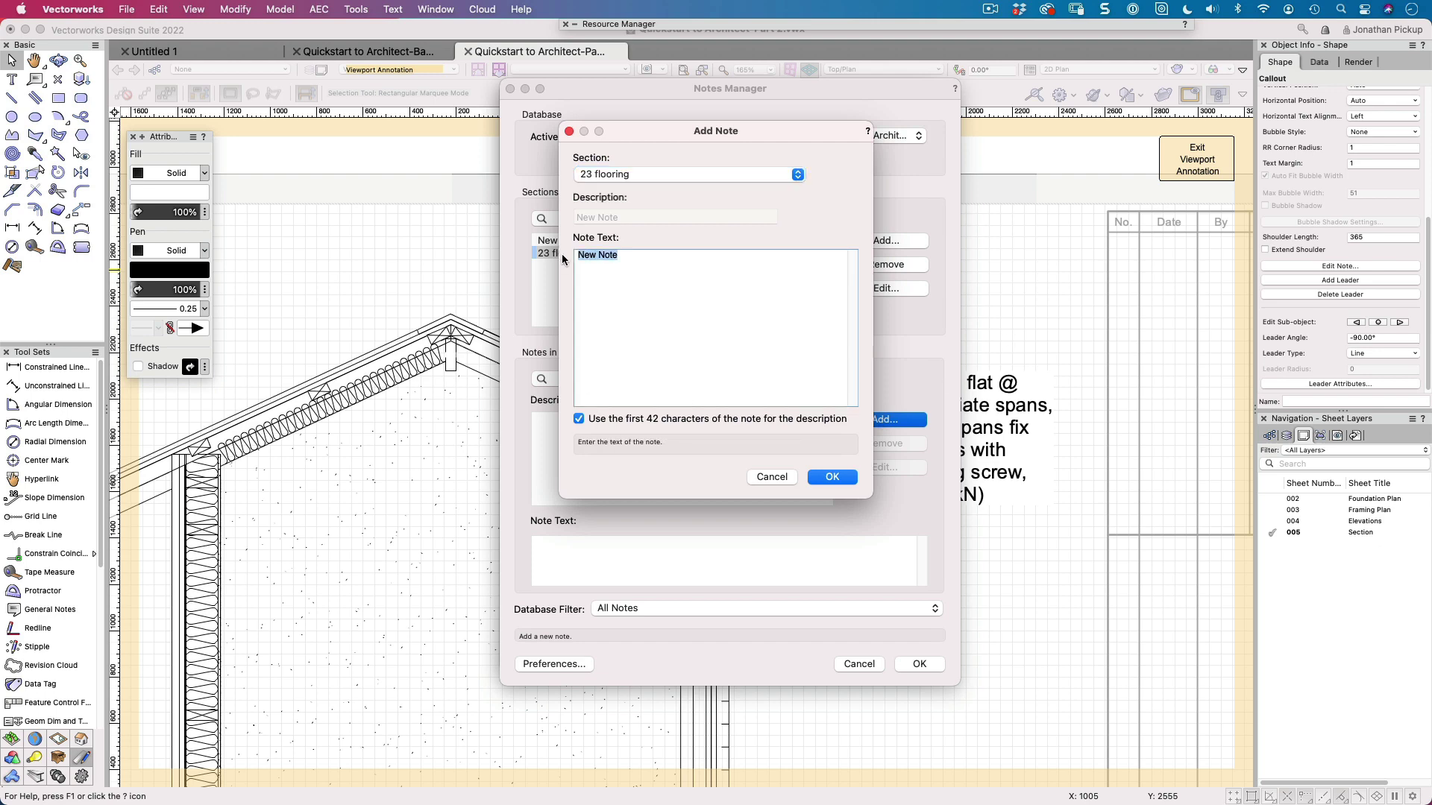
pyautogui.write('18mm exterior grade ply')
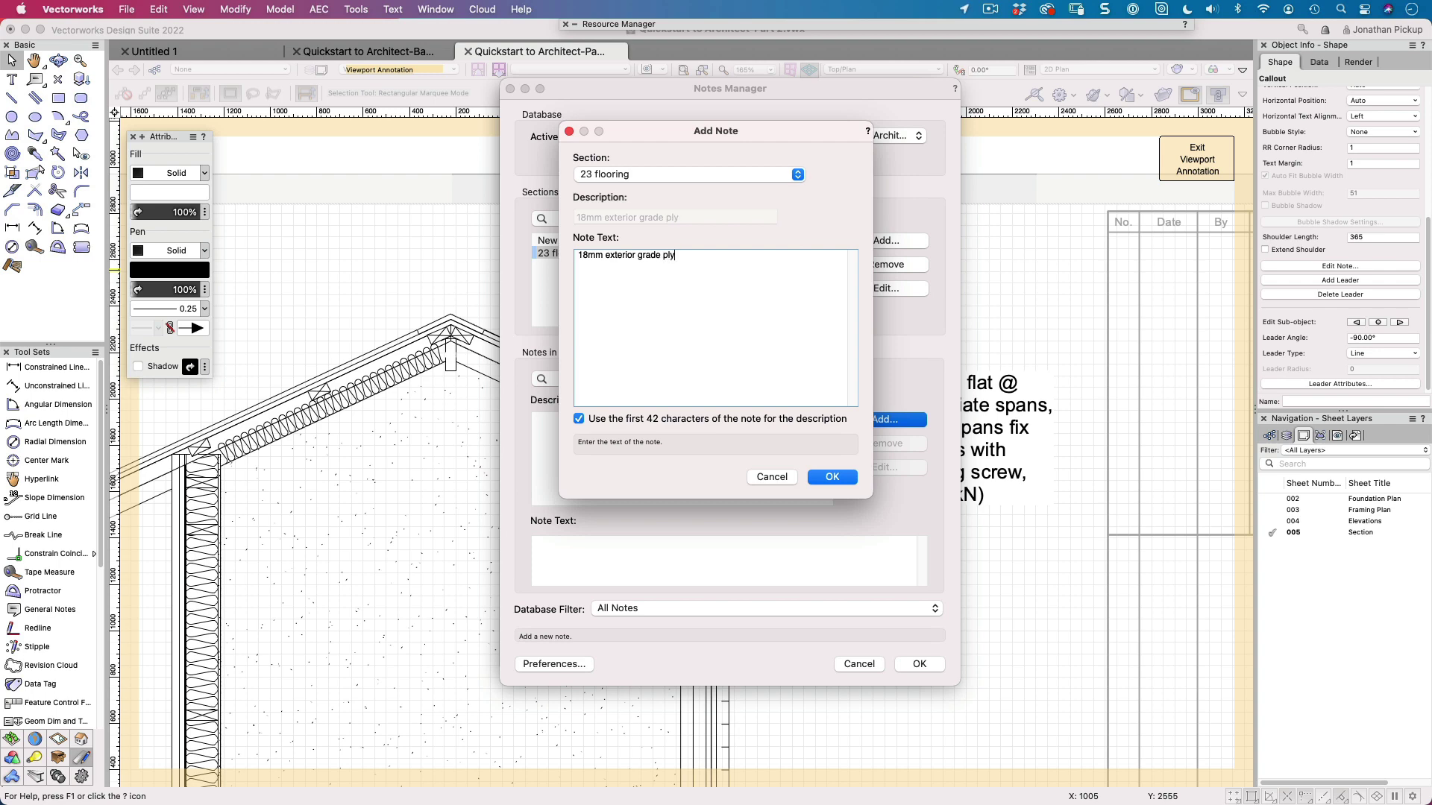
pyautogui.write('wood gradeC-D')
pyautogui.click(720, 255)
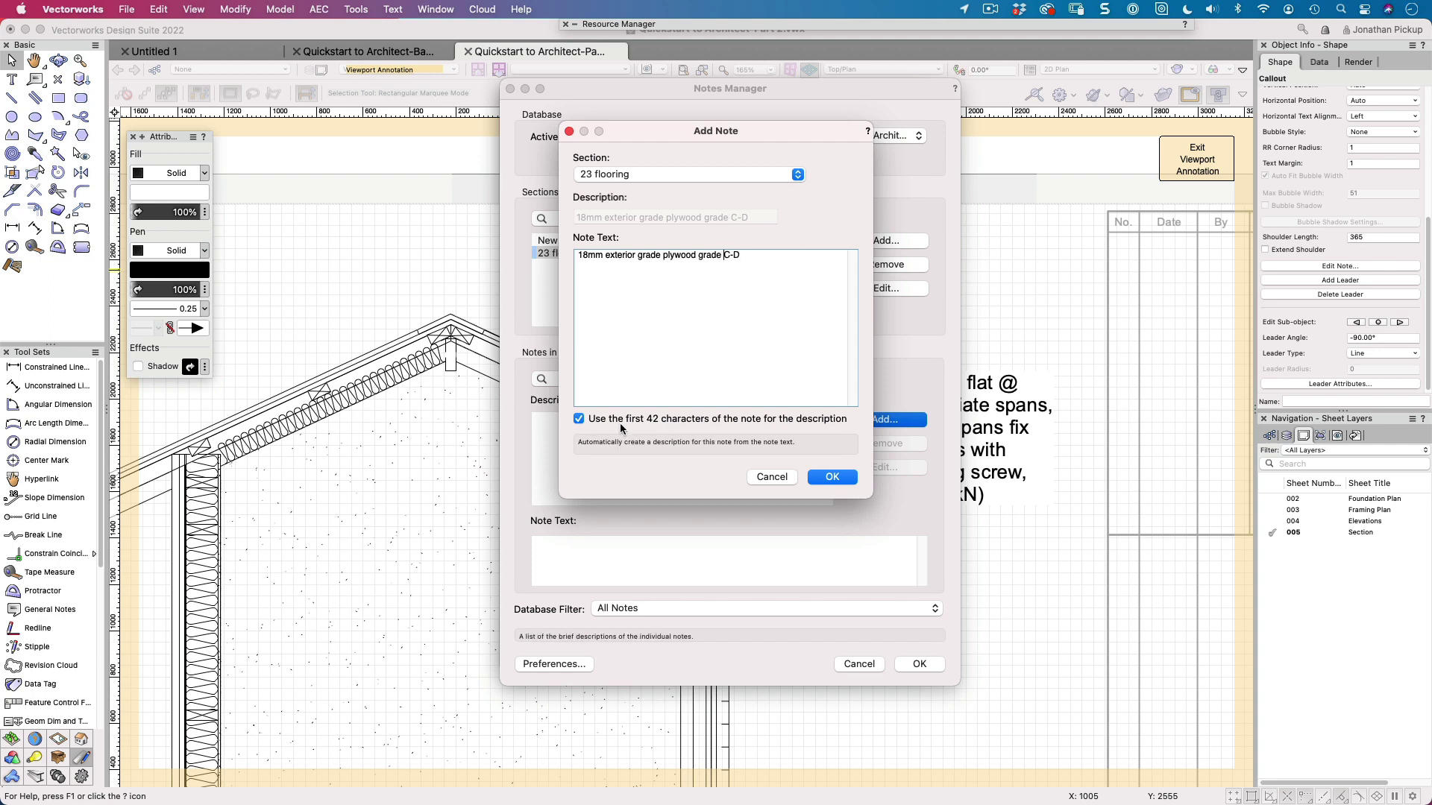
pyautogui.click(594, 420)
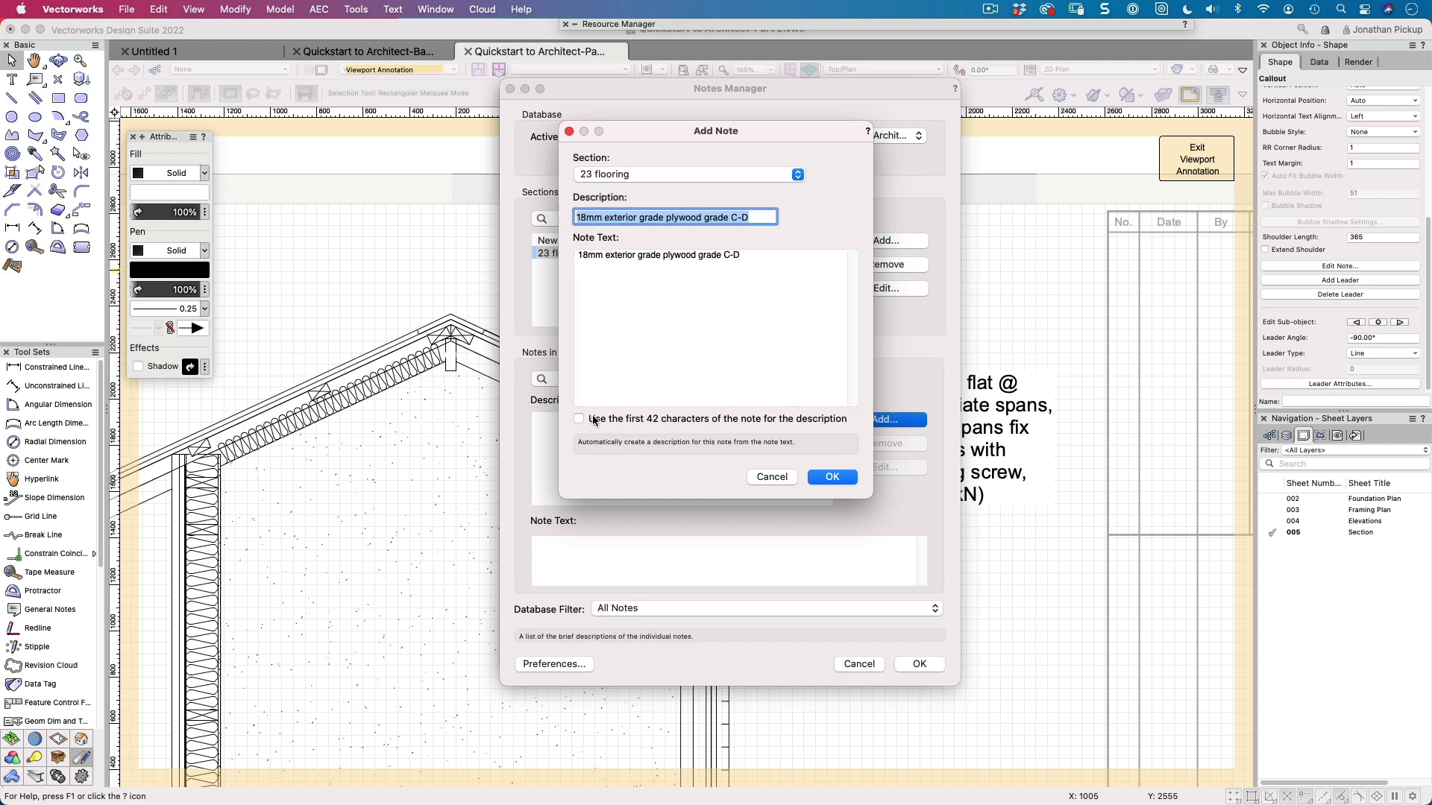
pyautogui.press('BackSpace')
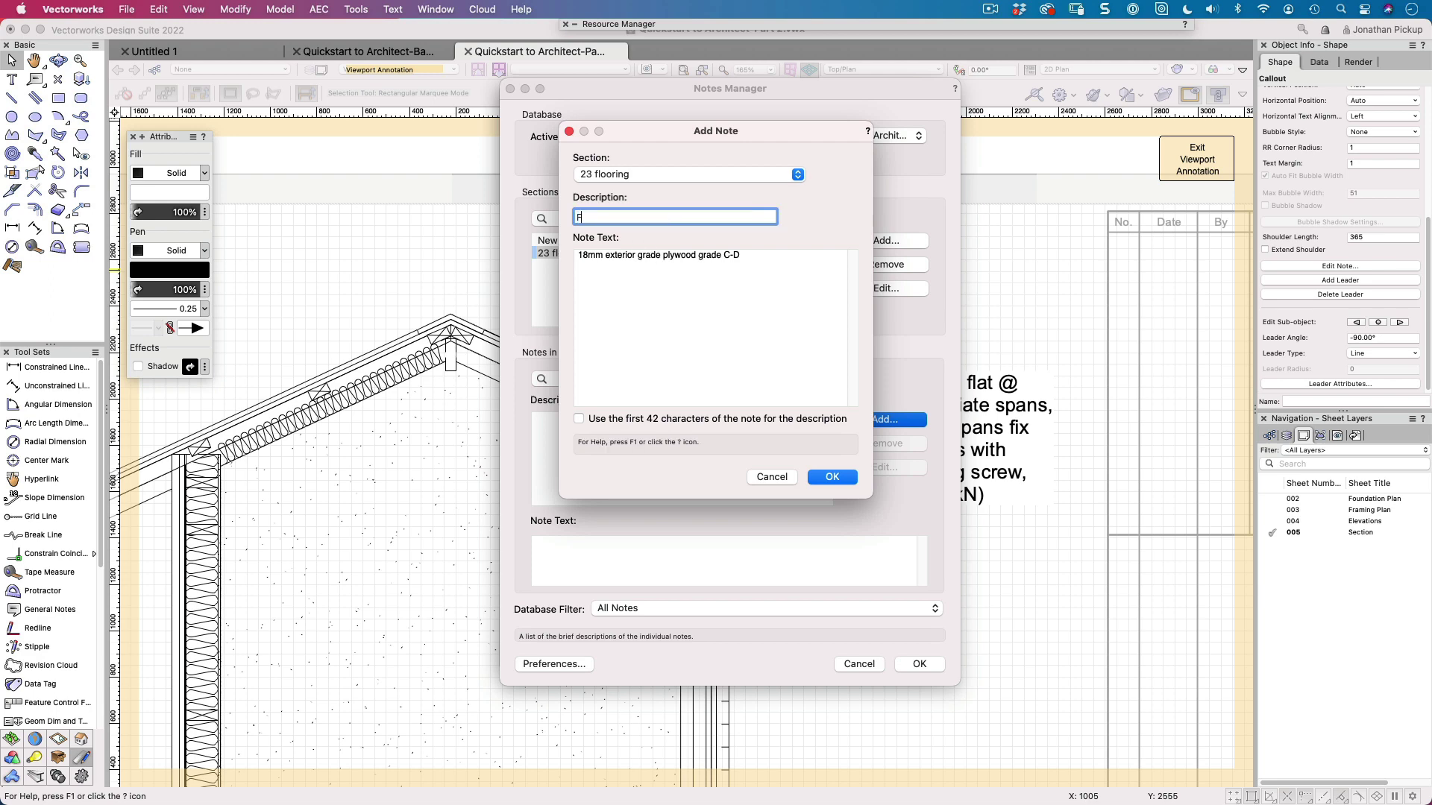
pyautogui.write('Flooring')
pyautogui.click(843, 476)
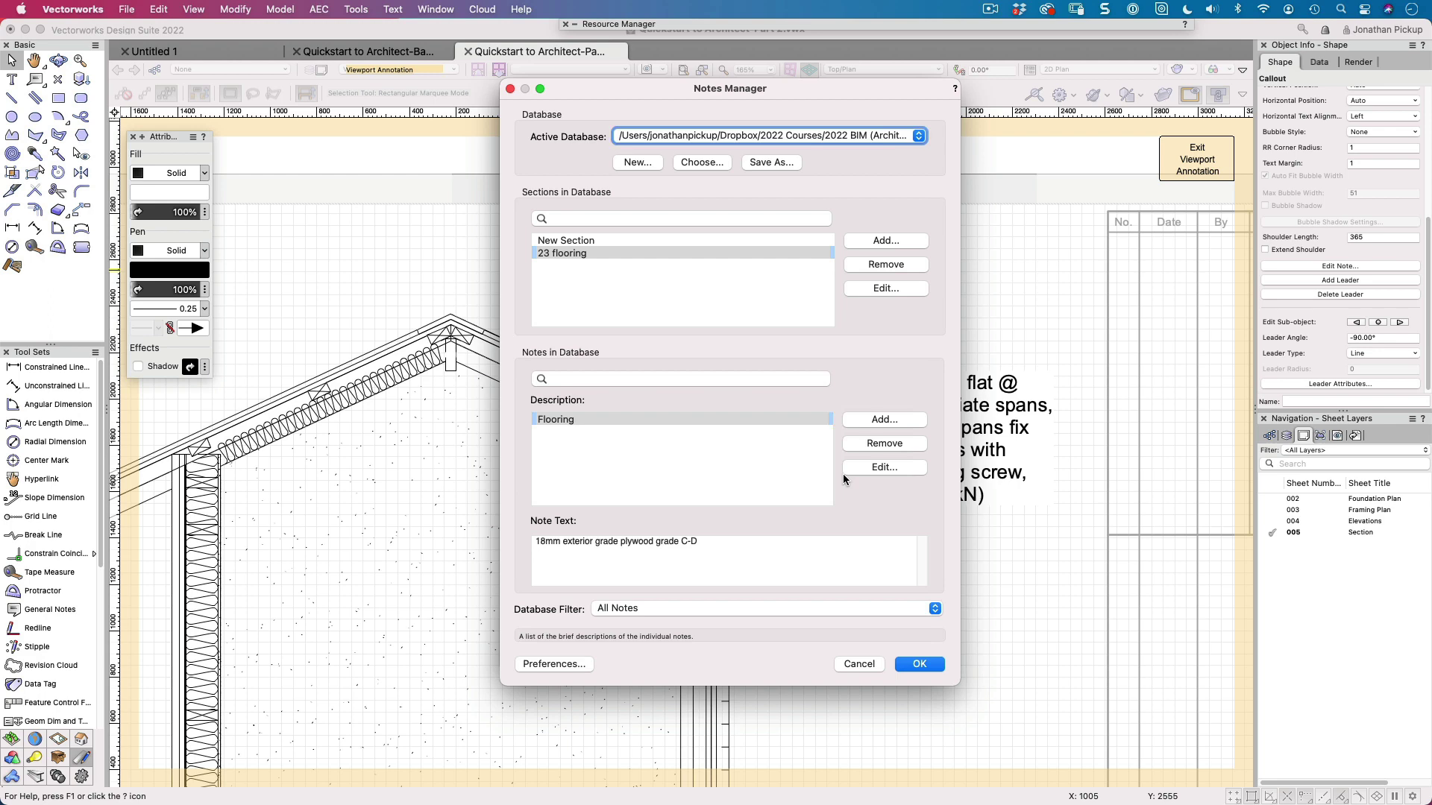
# Step: Add sections '27 Roofs' and '21 Walls' to the notes database, then reselect 23 flooring
pyautogui.click(884, 240)
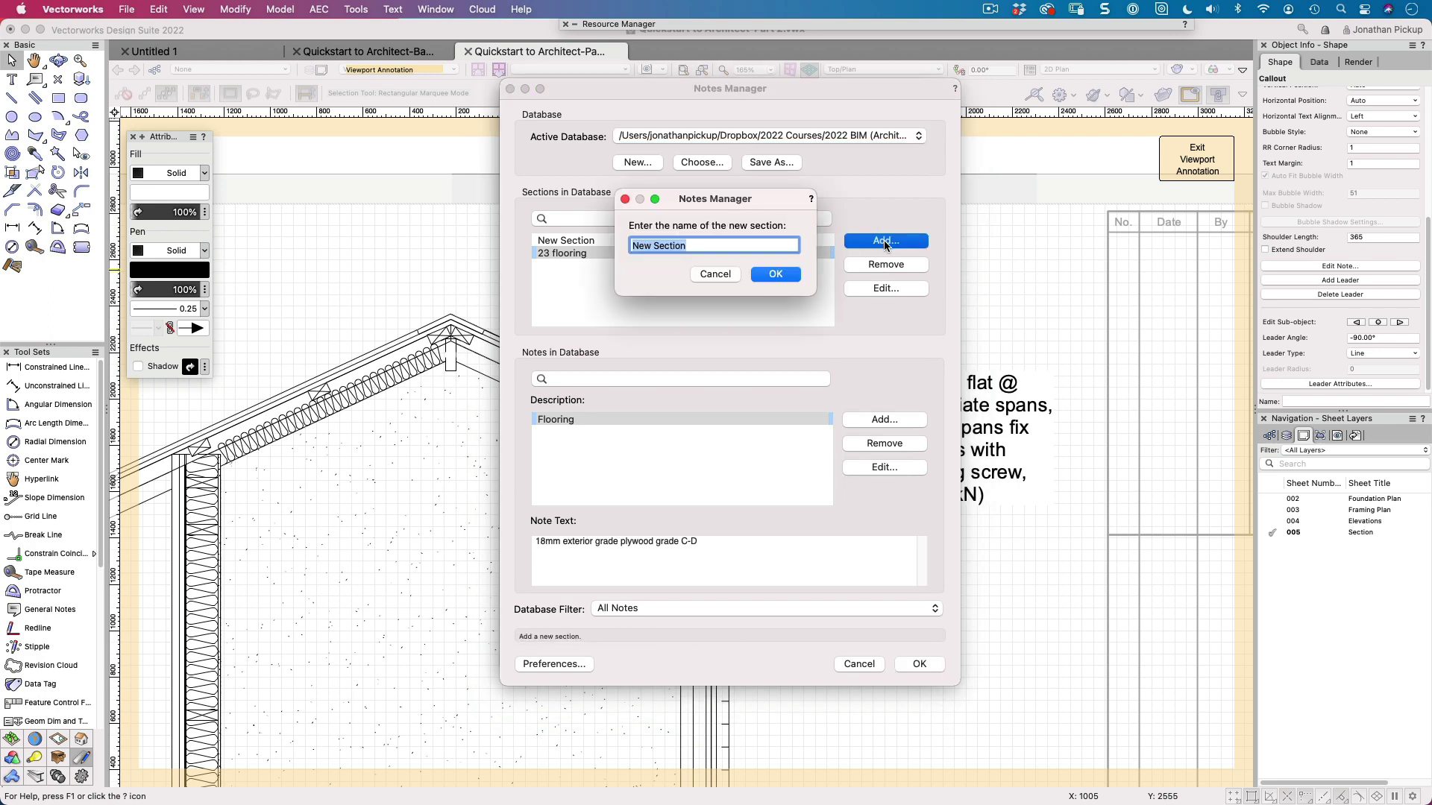
pyautogui.write('27 Roofs')
pyautogui.press('Return')
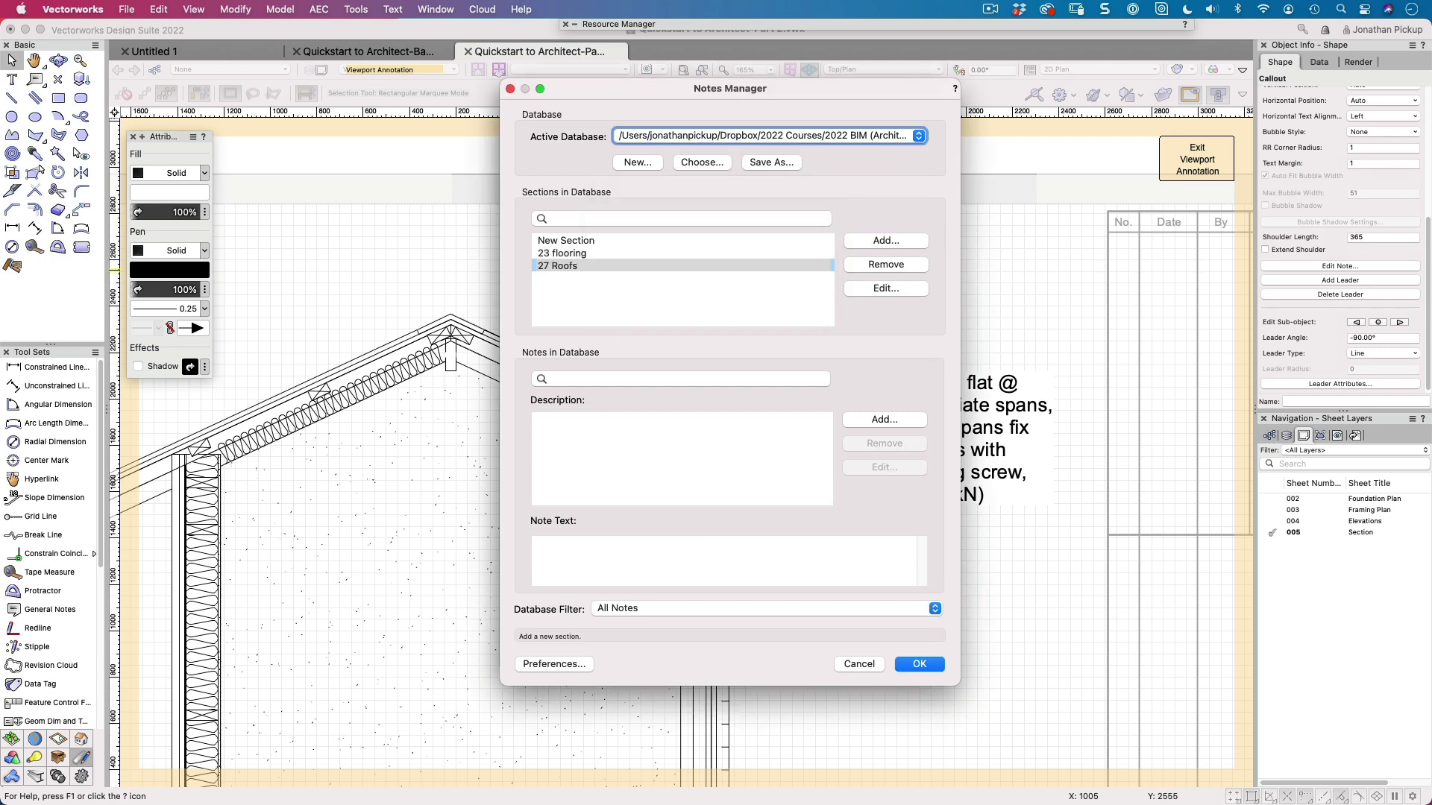
pyautogui.click(885, 240)
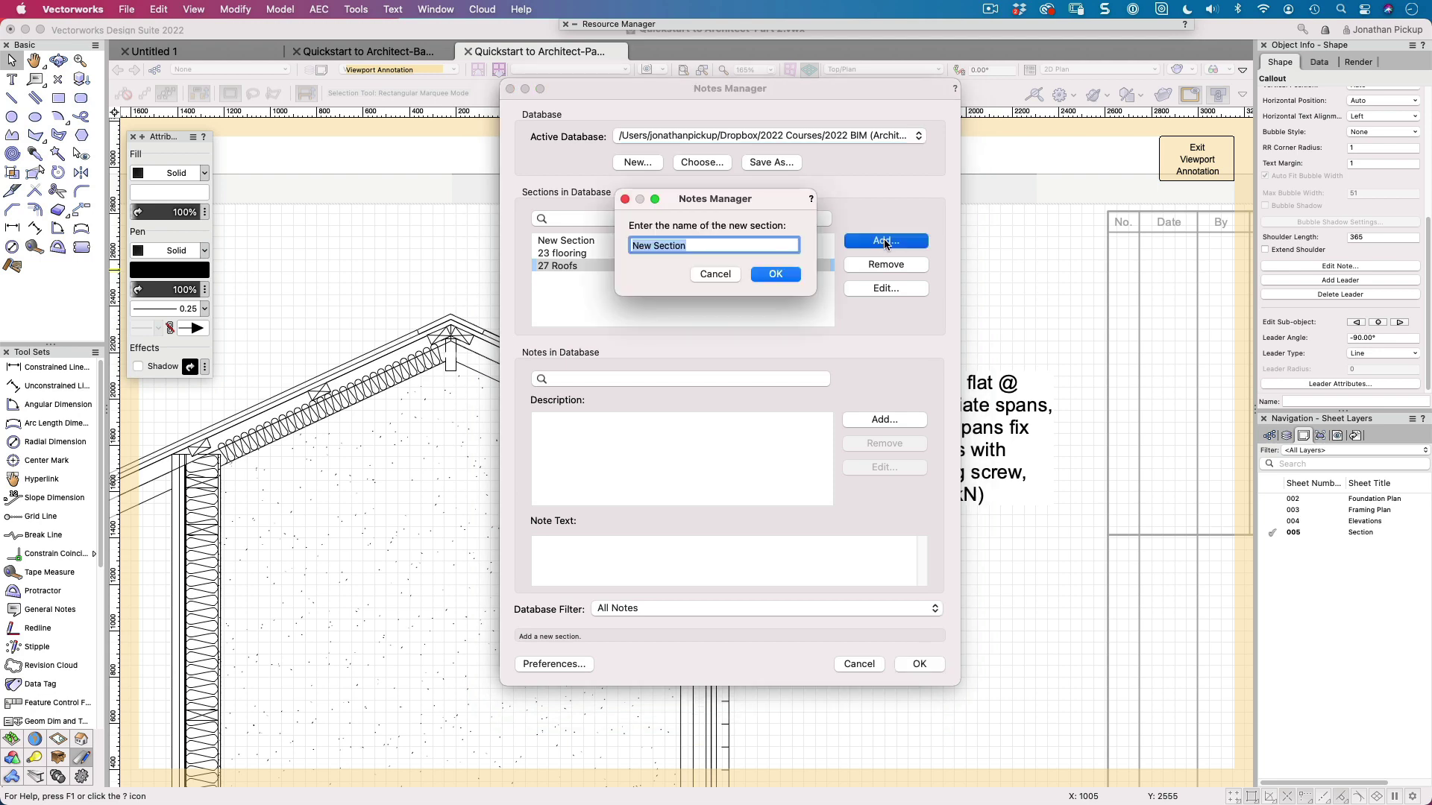
pyautogui.write('2')
pyautogui.write('1 Wal')
pyautogui.write('la')
pyautogui.press('BackSpace')
pyautogui.write('s')
pyautogui.press('Return')
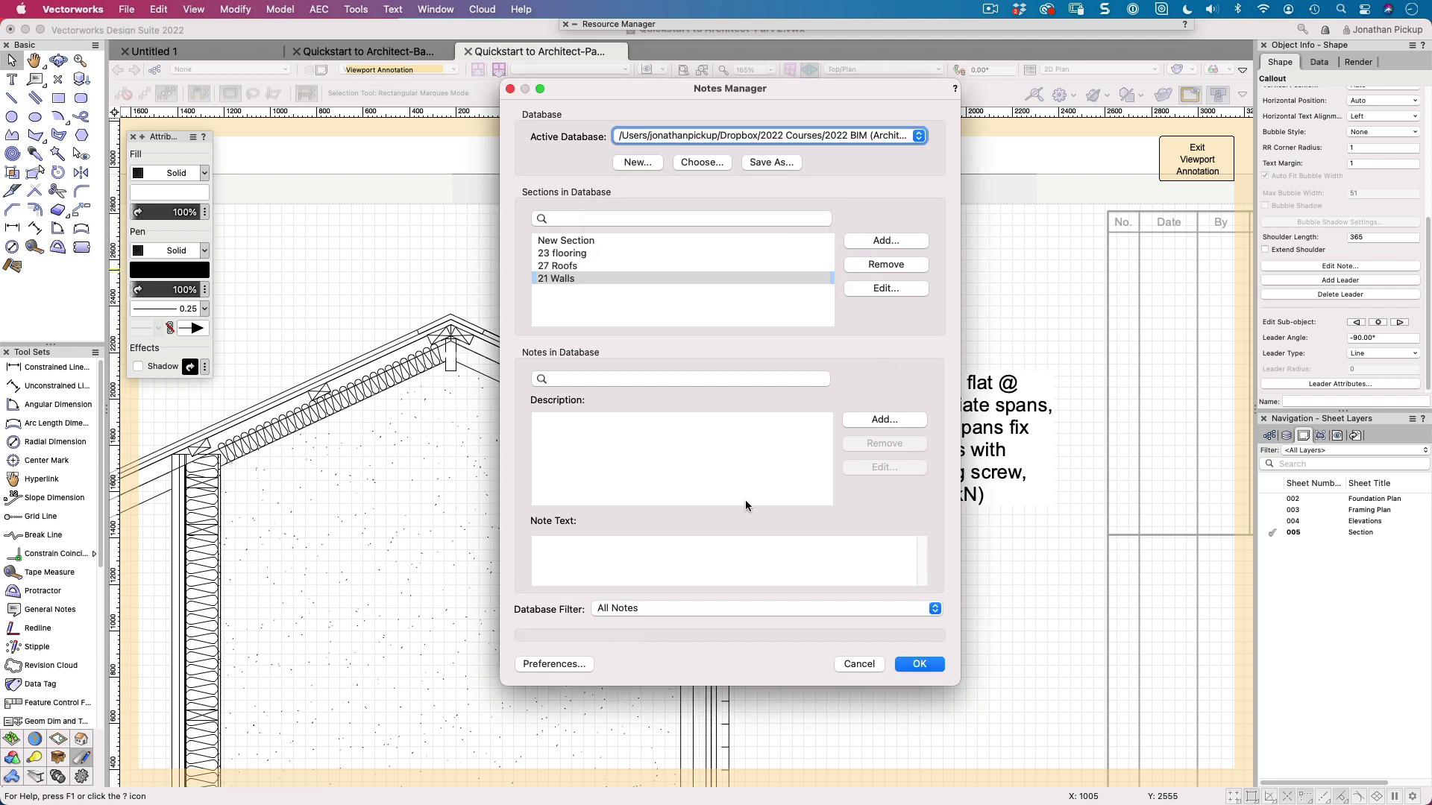
pyautogui.click(566, 254)
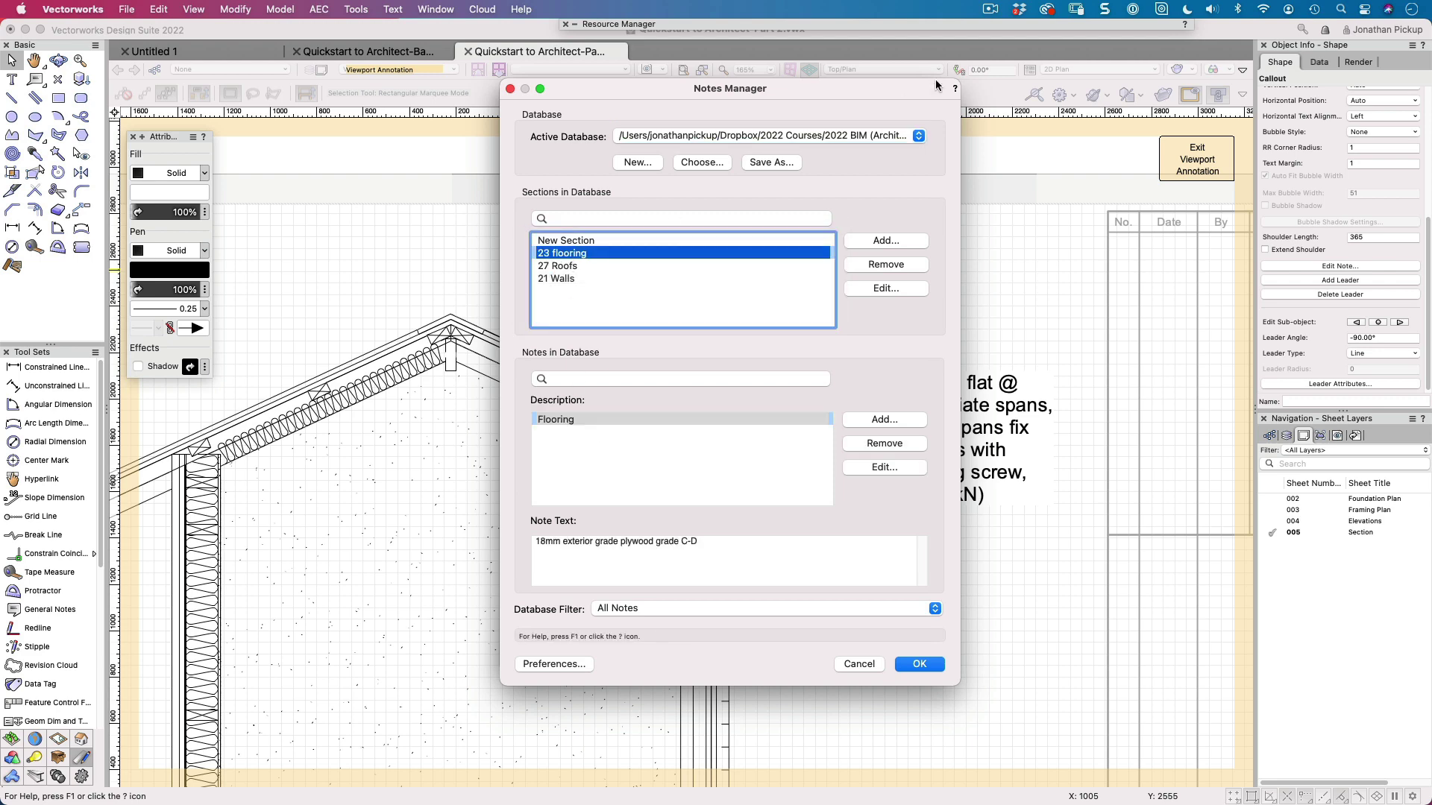
pyautogui.click(593, 459)
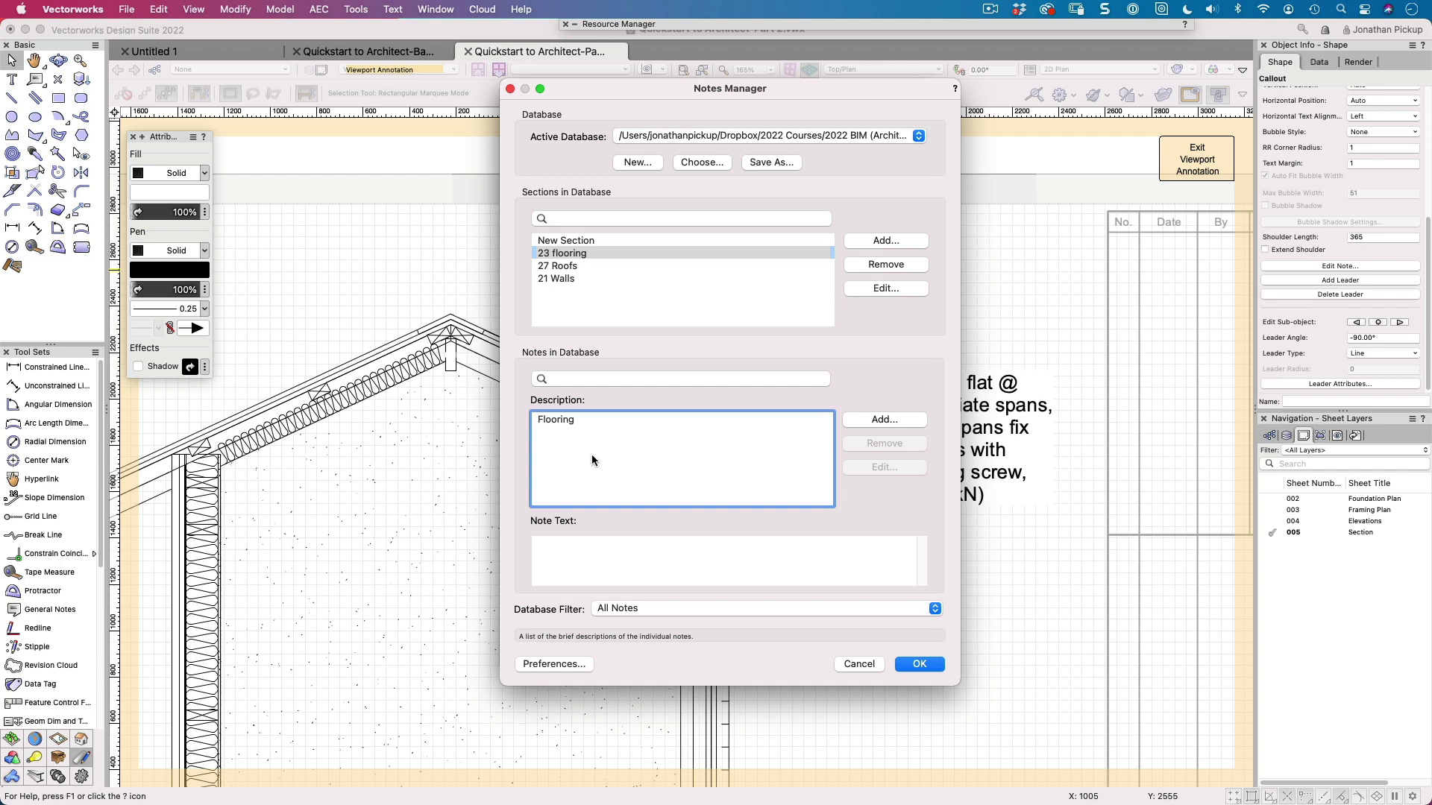
# Step: Load the original project notes database and browse its Foundations, Concrete, Timber and Cladding sections
pyautogui.click(713, 165)
pyautogui.click(735, 458)
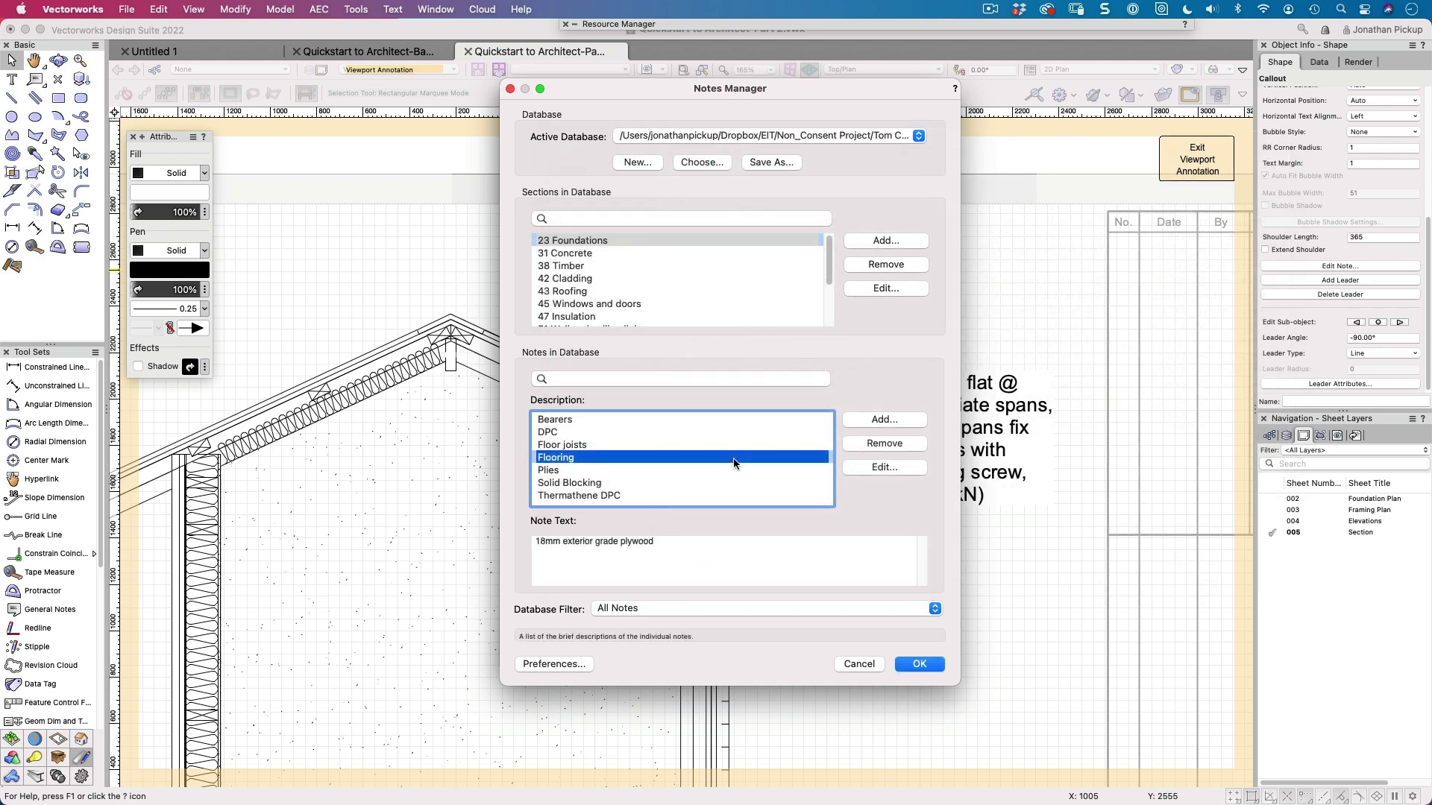
pyautogui.click(542, 242)
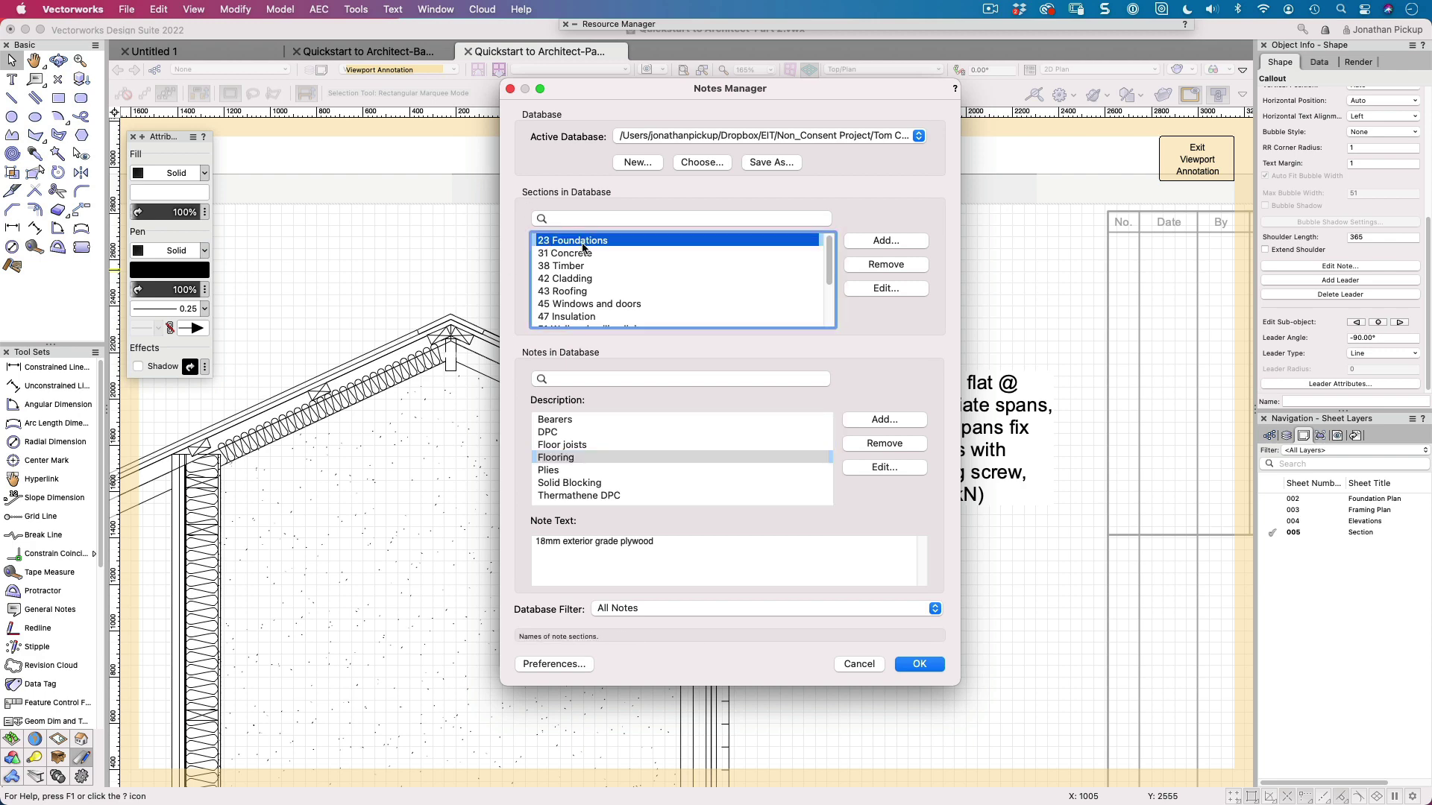
pyautogui.click(569, 255)
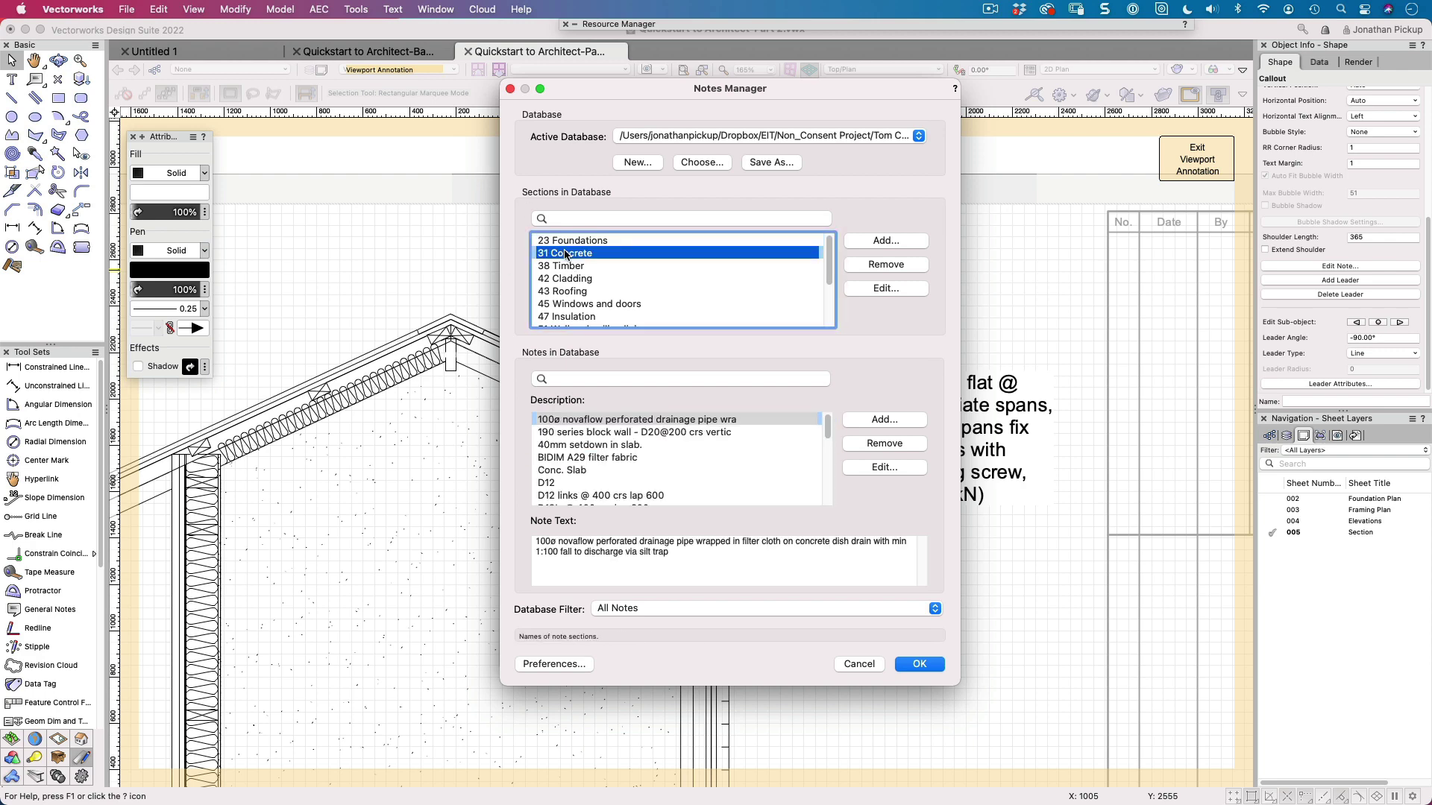
pyautogui.click(570, 271)
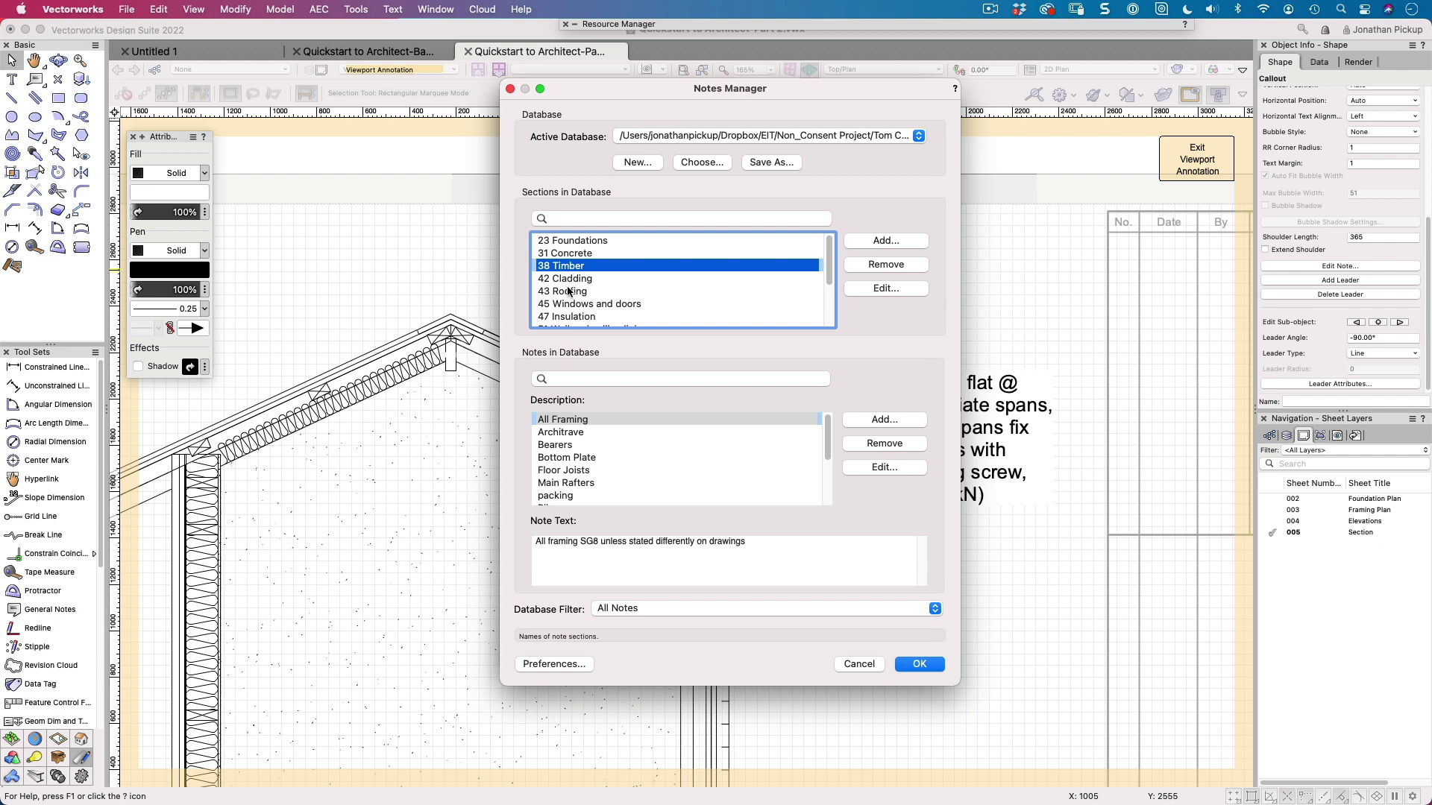
pyautogui.click(570, 292)
pyautogui.click(568, 281)
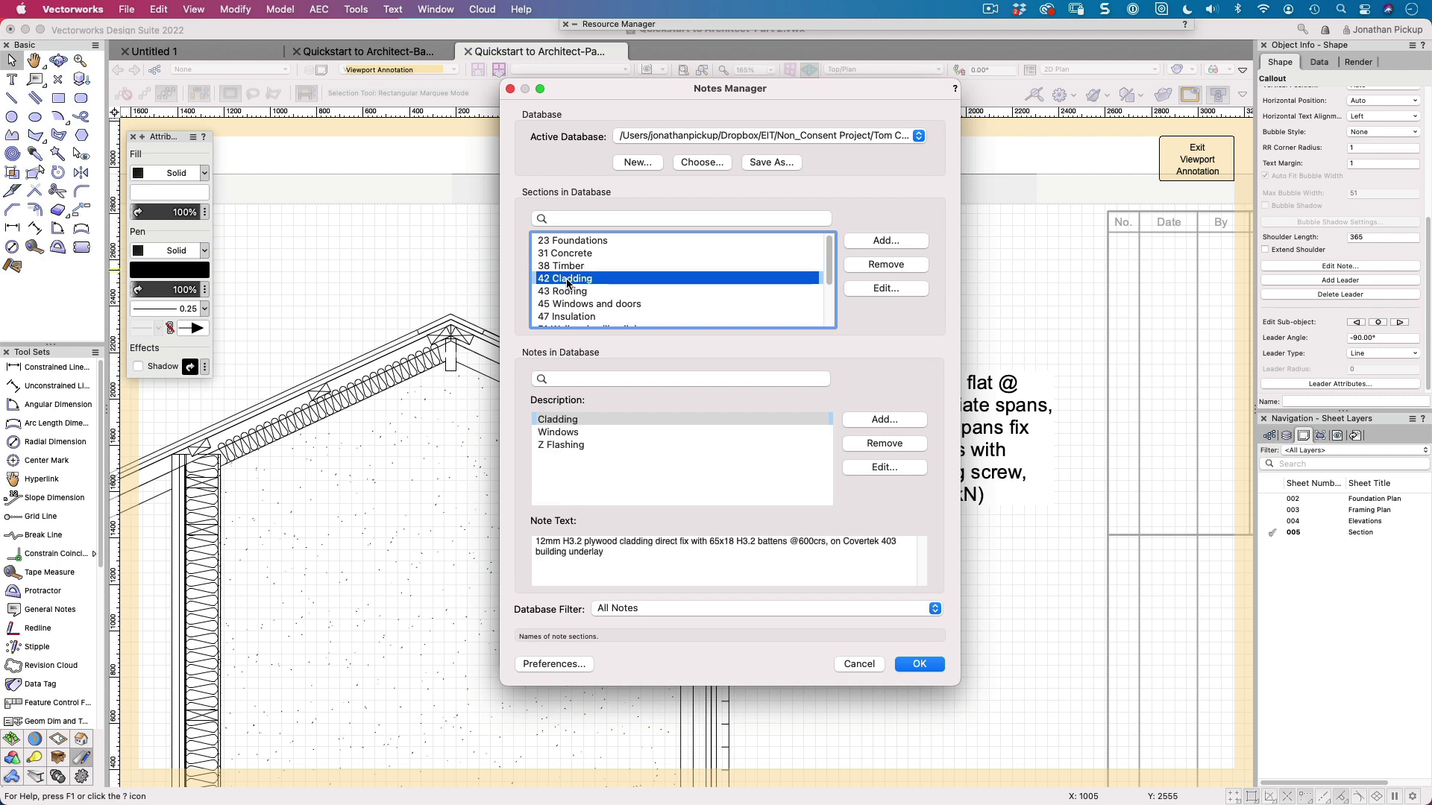
pyautogui.scroll(-1, 567, 284)
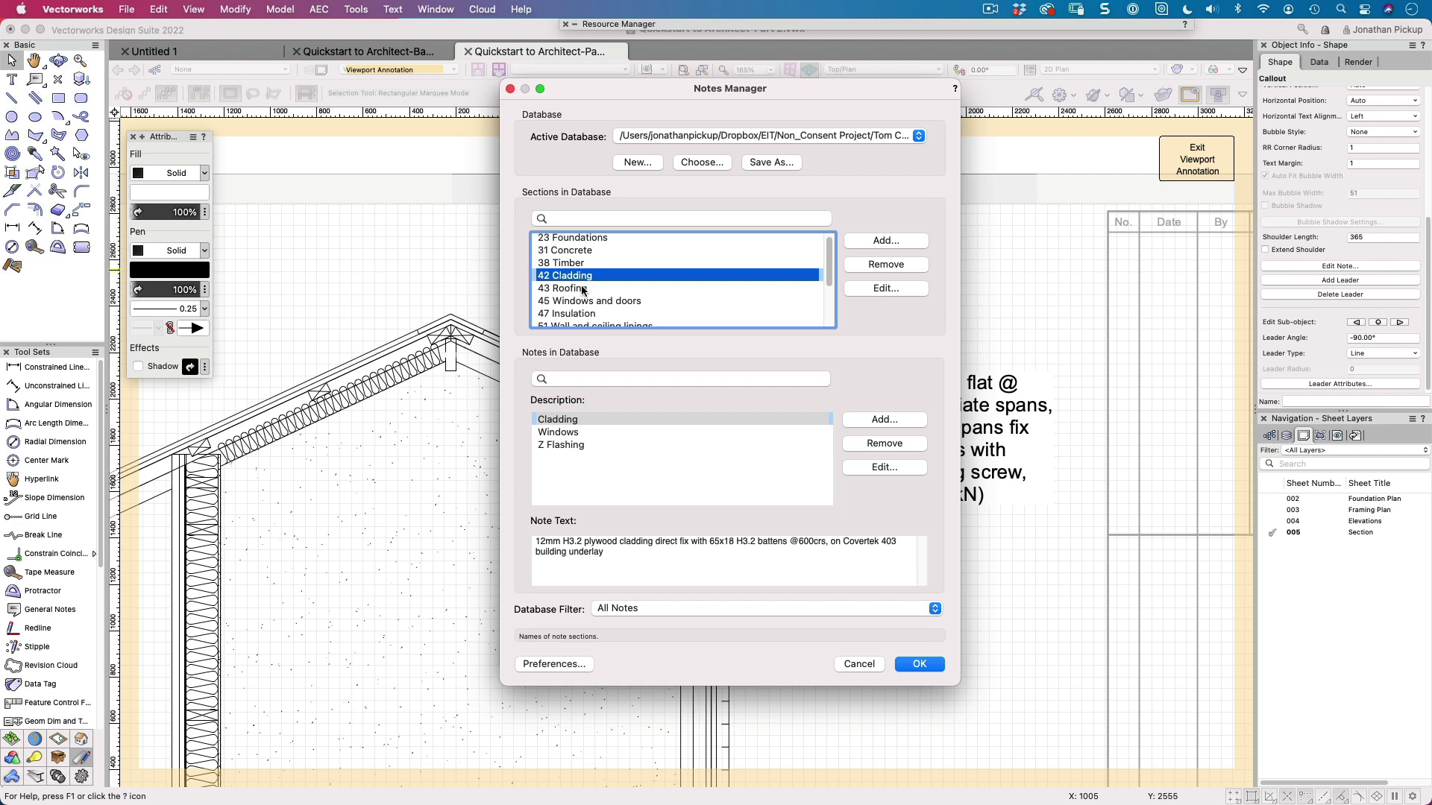
# Step: Open the Flooring note in 23 Foundations for editing
pyautogui.click(586, 239)
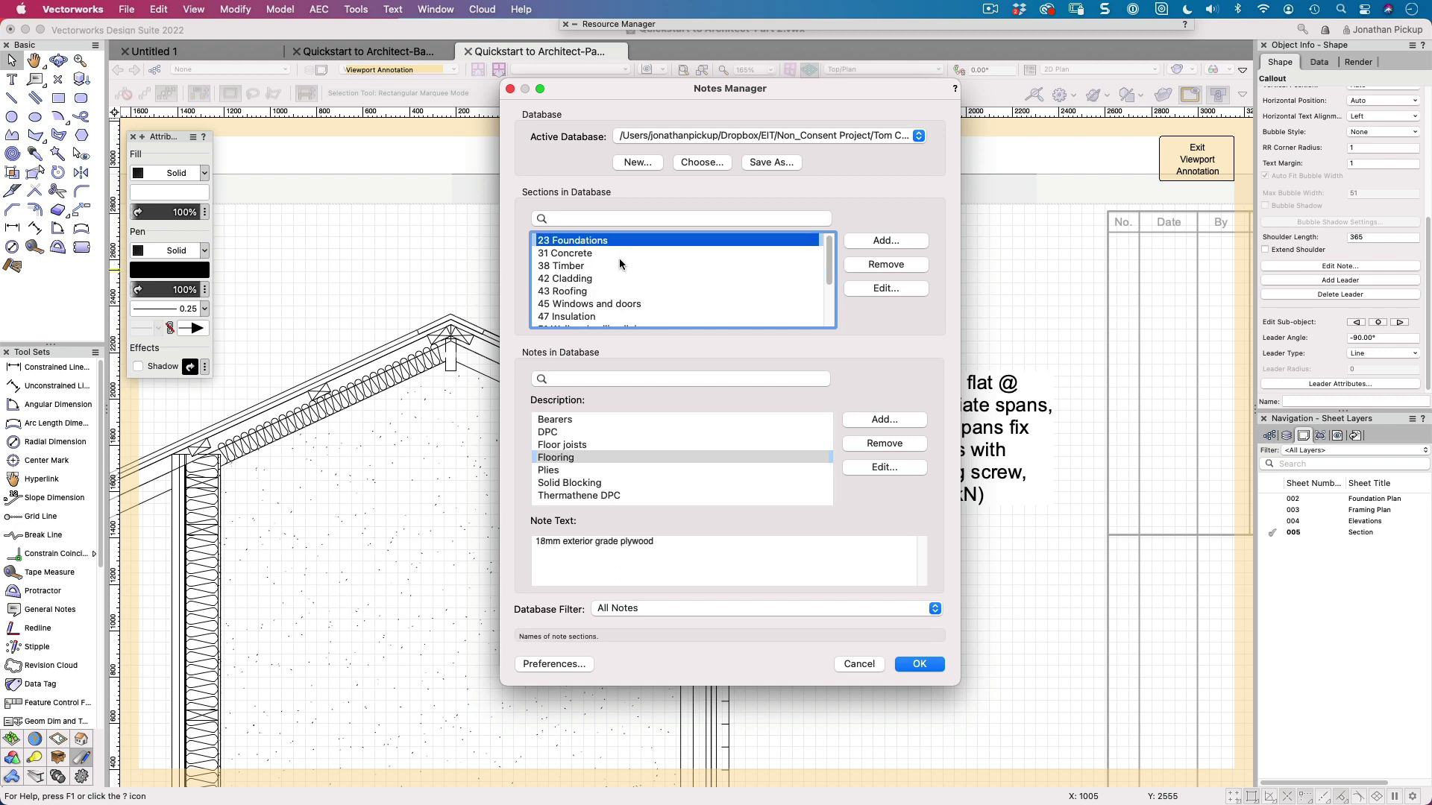
pyautogui.click(556, 464)
pyautogui.click(670, 545)
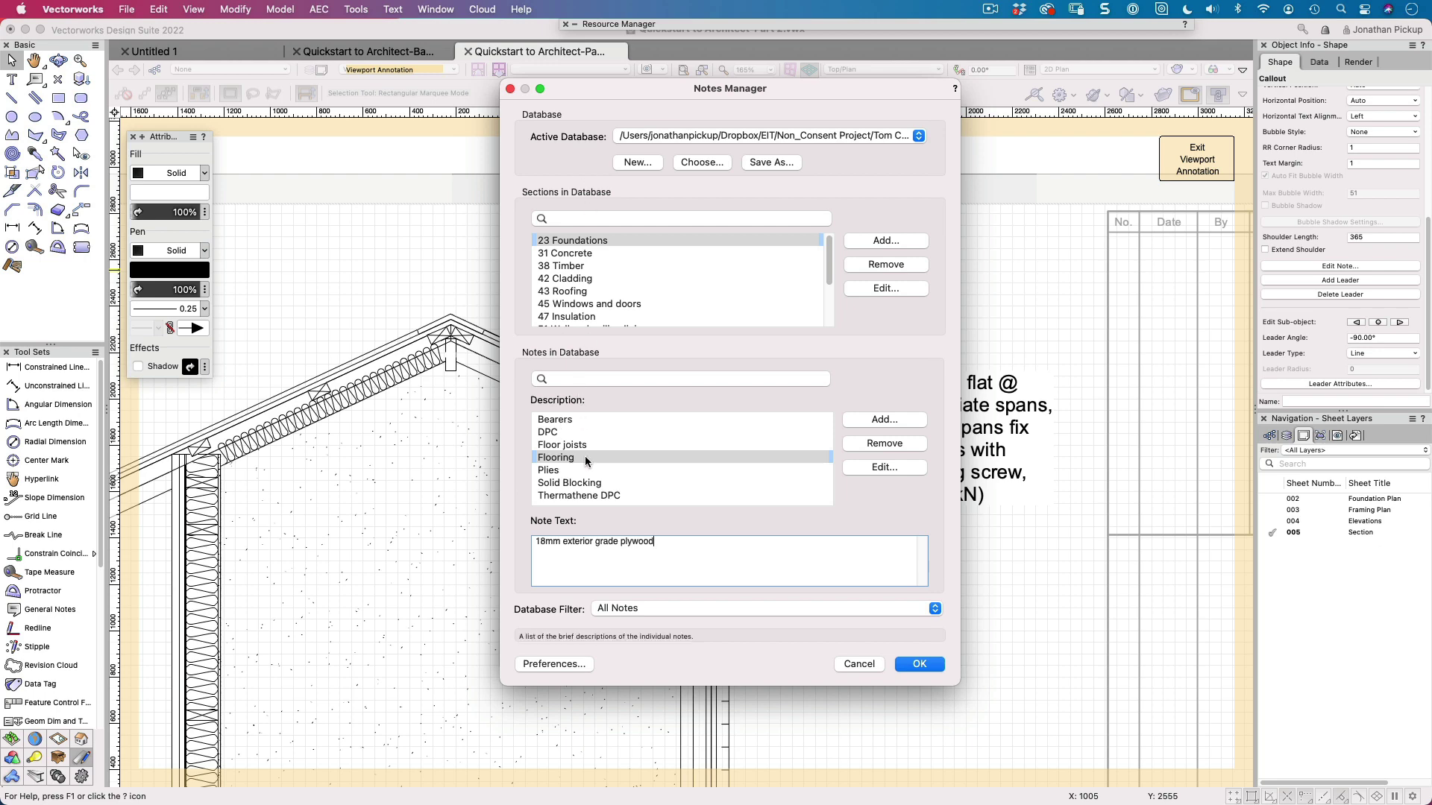
# Step: Save the notes database, keep your Ceiling note version, update all callouts, and apply the roofing note
pyautogui.click(929, 667)
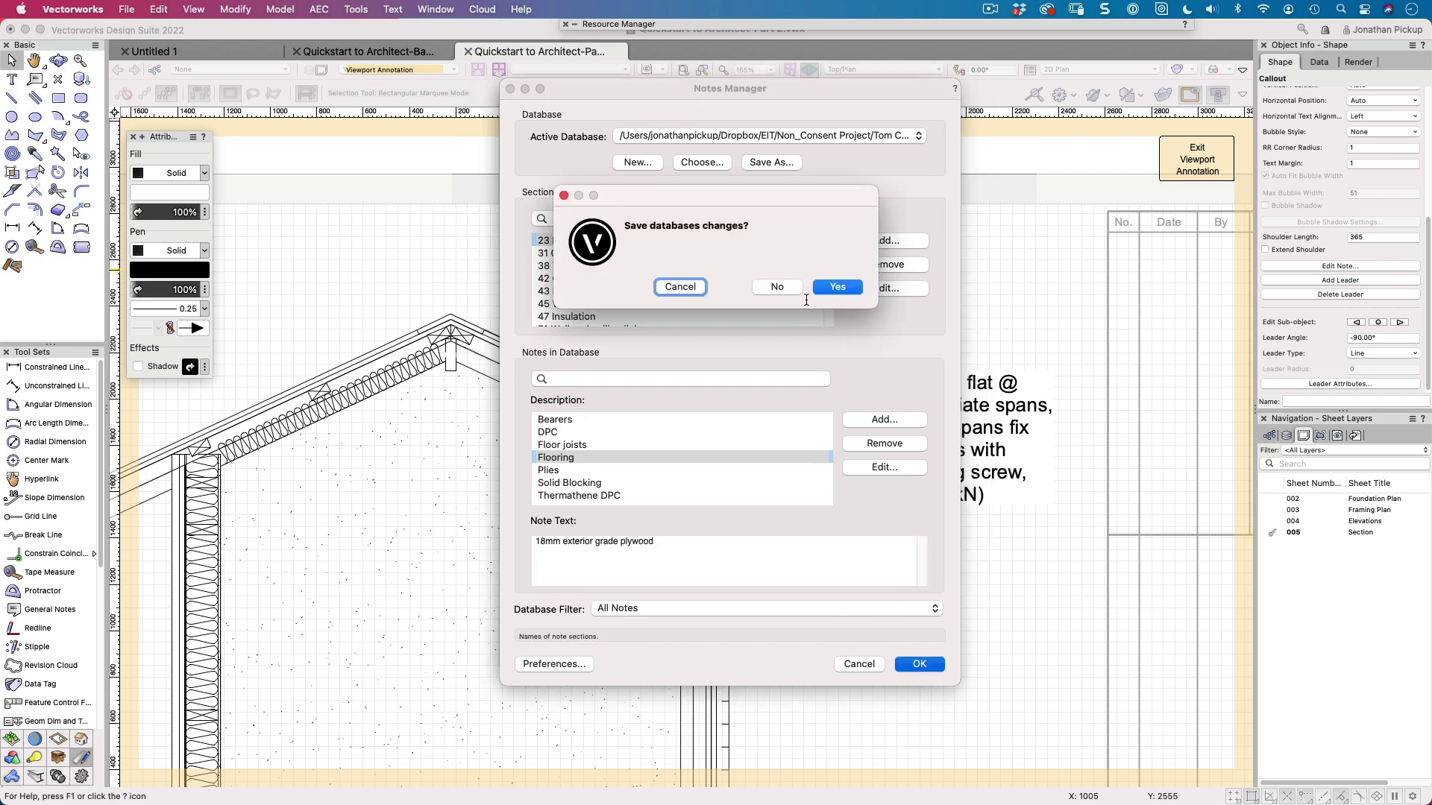
pyautogui.click(839, 287)
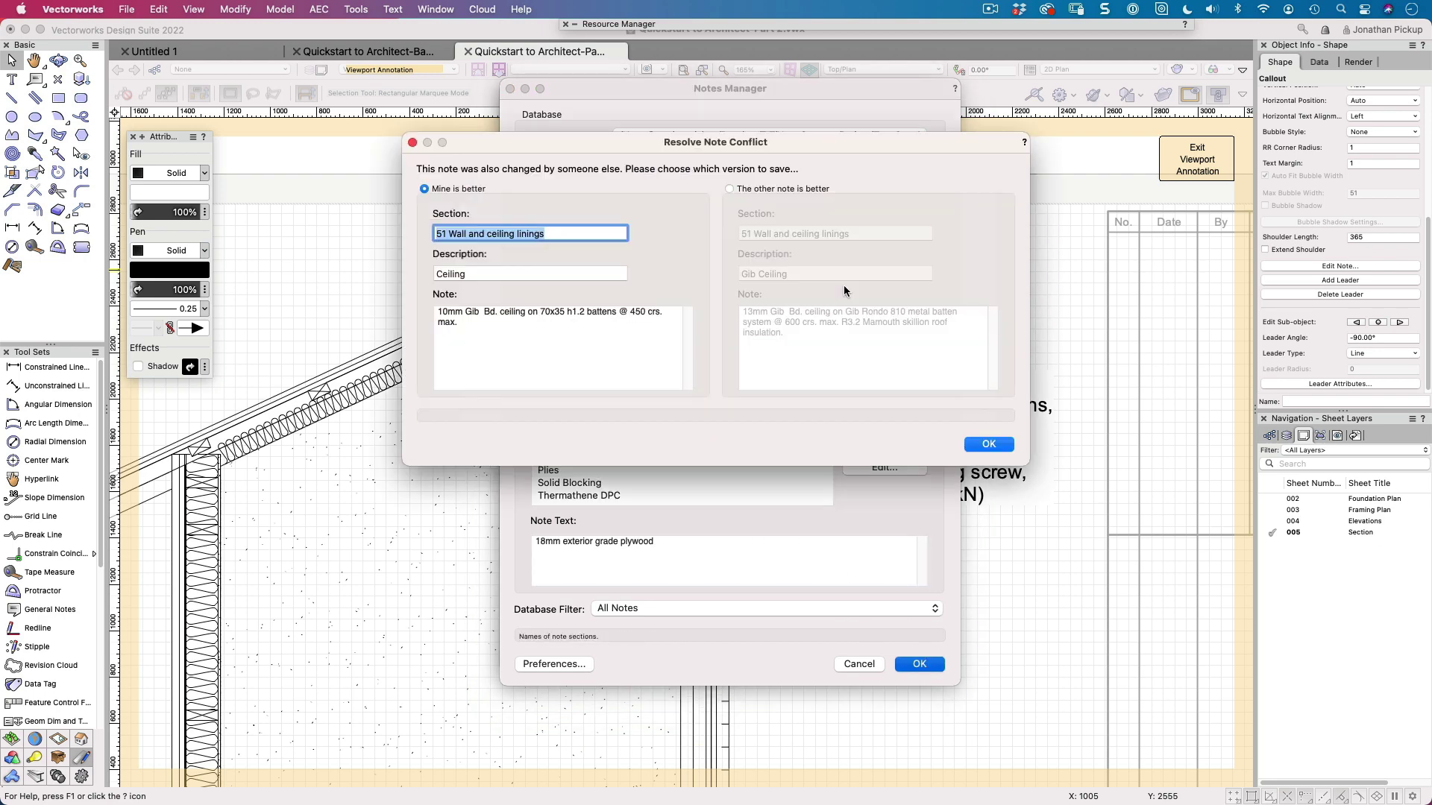
pyautogui.click(988, 443)
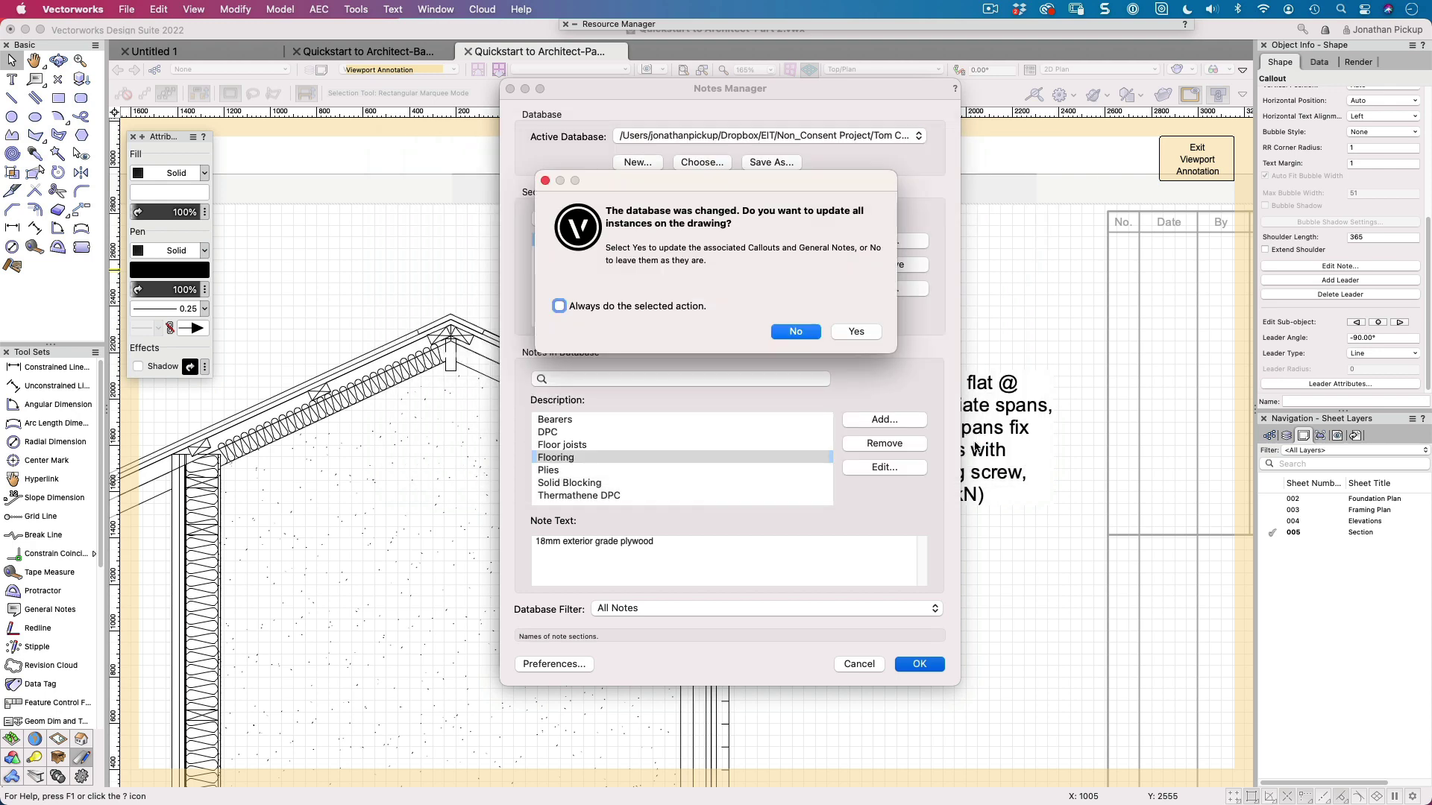
pyautogui.click(858, 332)
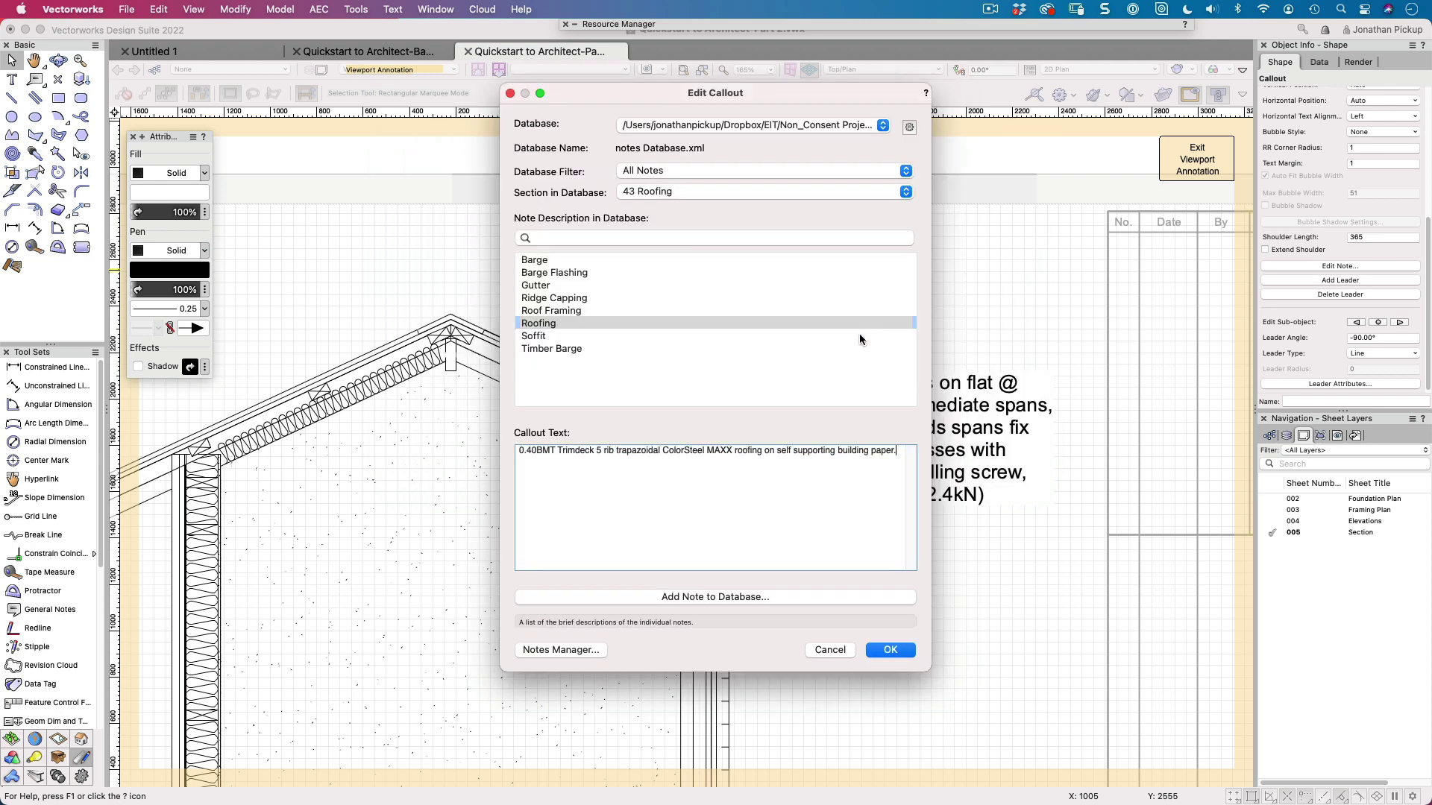
pyautogui.click(883, 649)
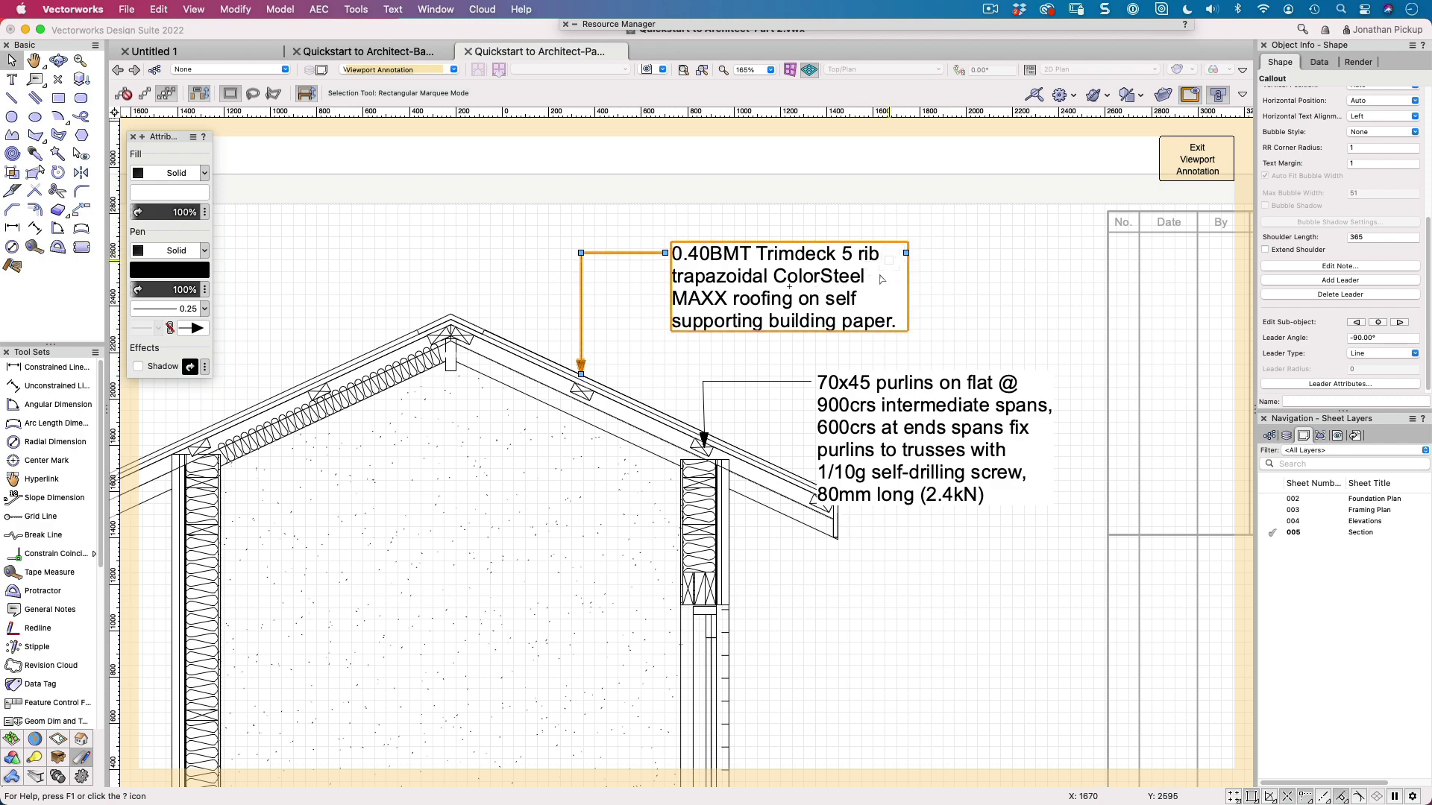
# Step: Move the purlins callout up and left, and set its Horizontal Position to Left
pyautogui.scroll(-3, 746, 347)
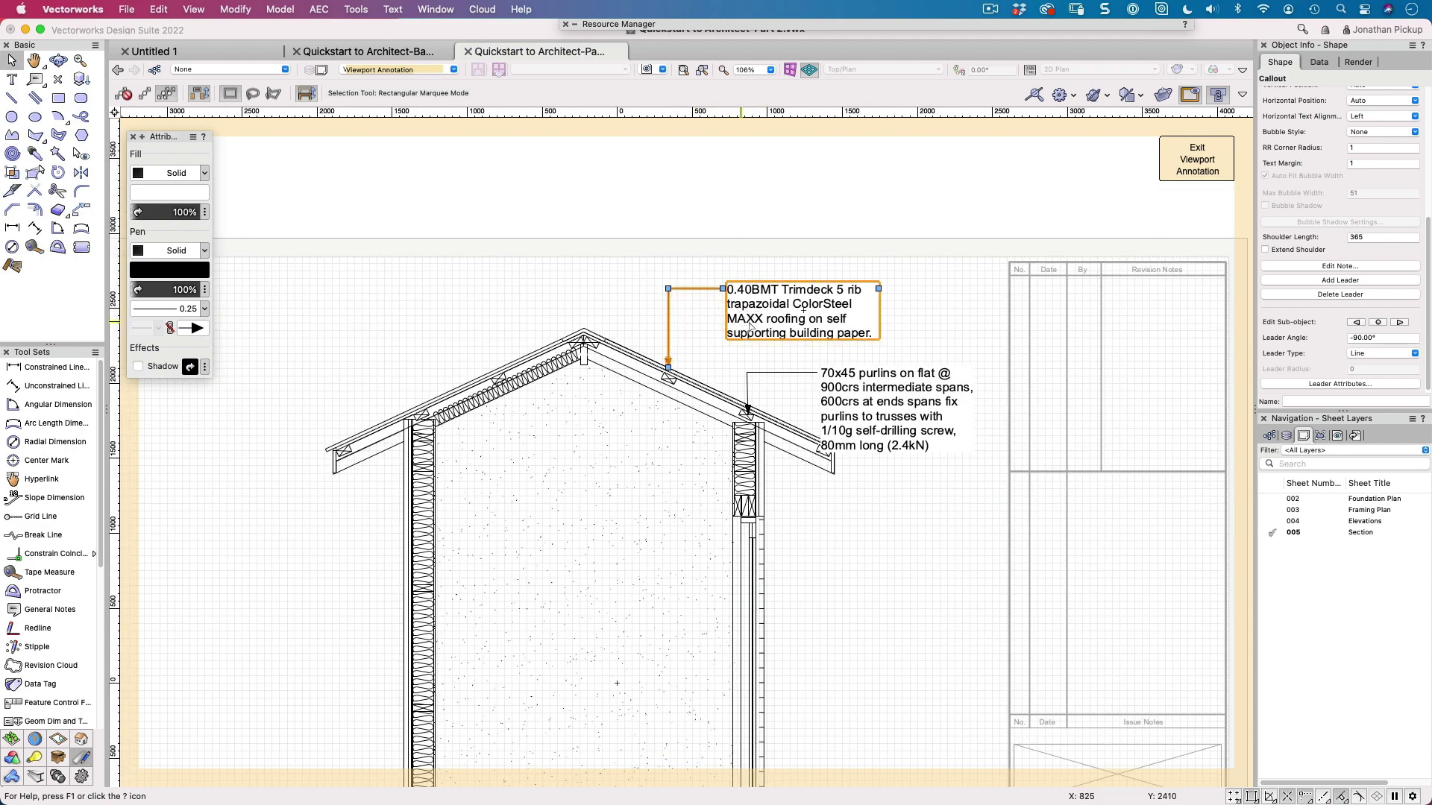
pyautogui.moveTo(655, 288); pyautogui.dragTo(785, 328, button='middle')
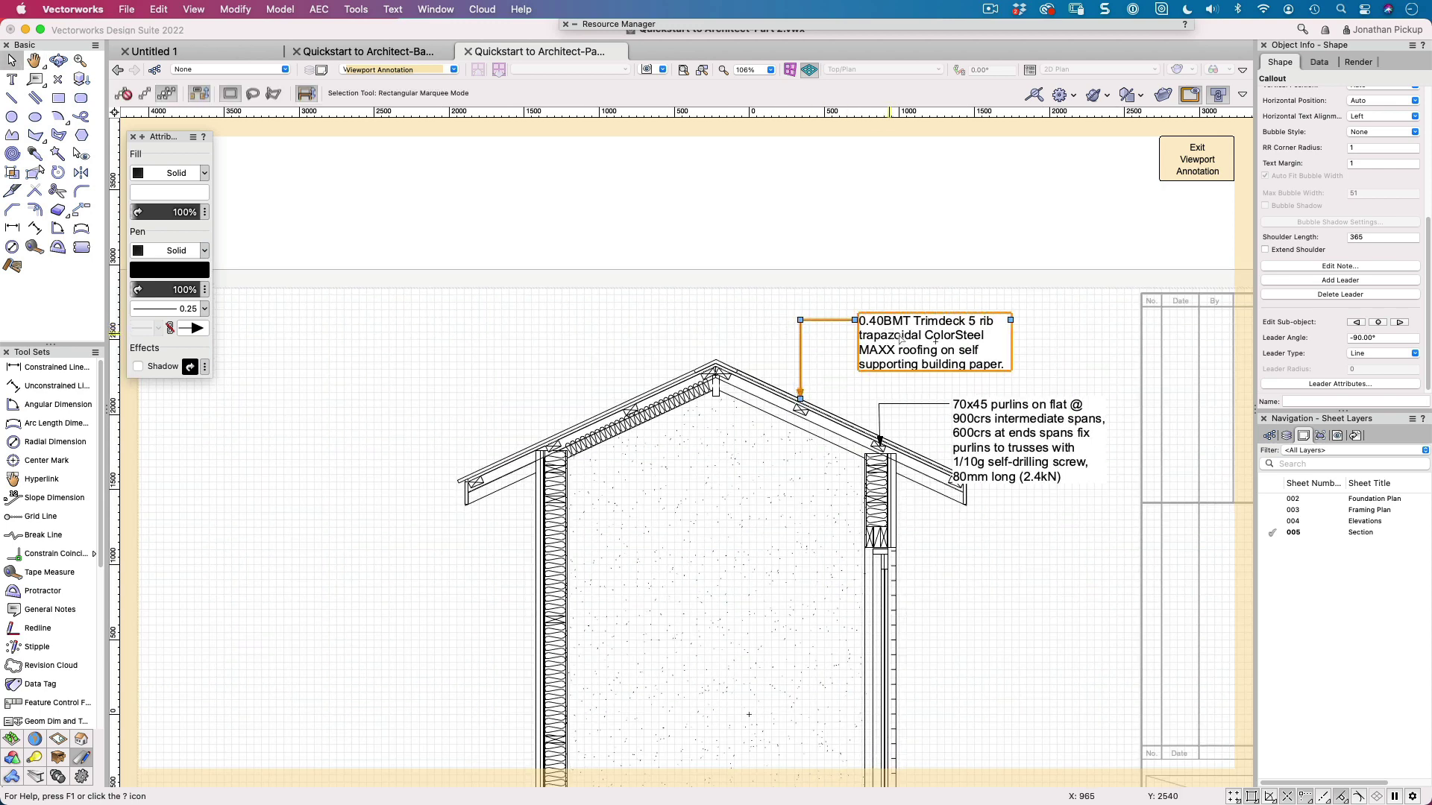
pyautogui.moveTo(991, 441); pyautogui.dragTo(440, 367)
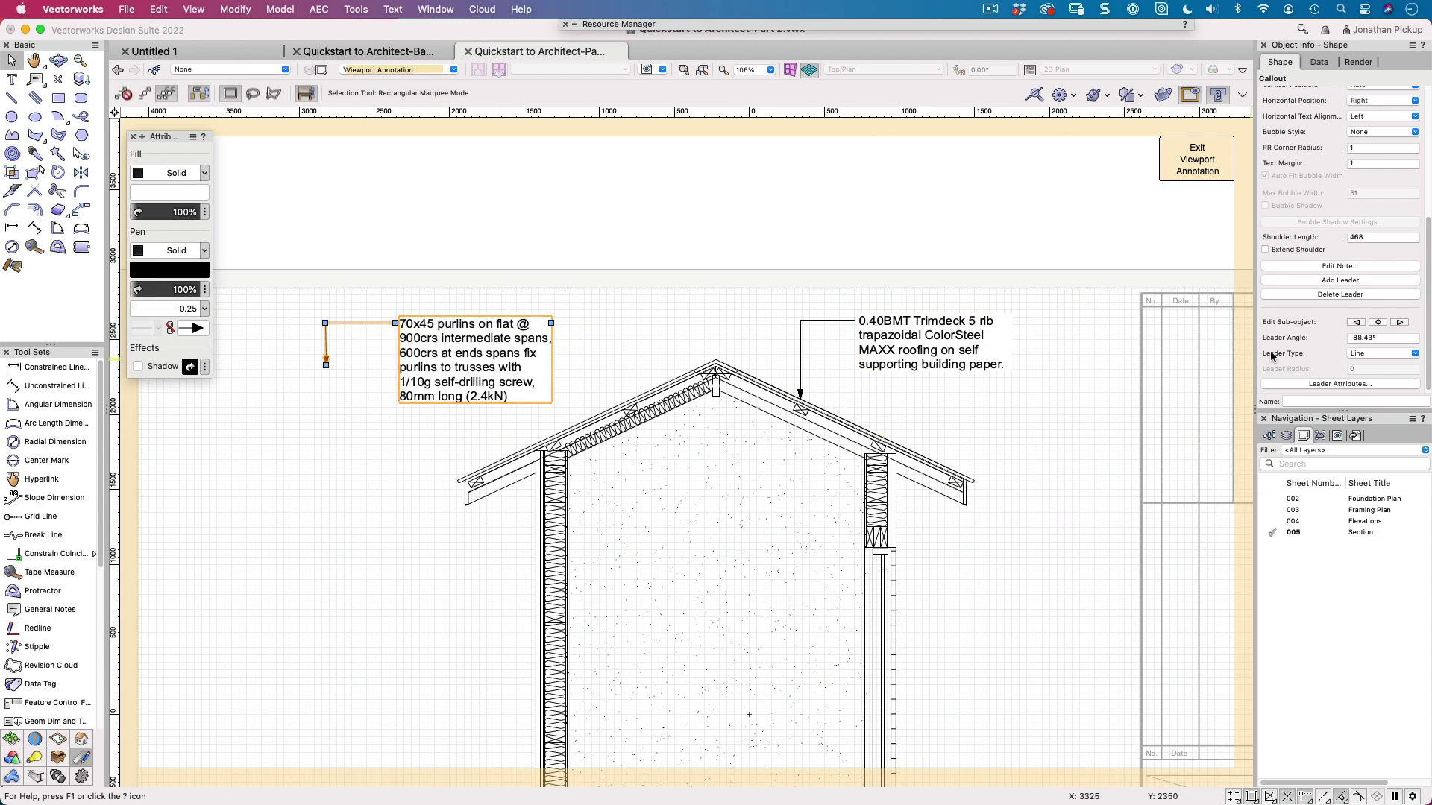
pyautogui.scroll(4, 1334, 176)
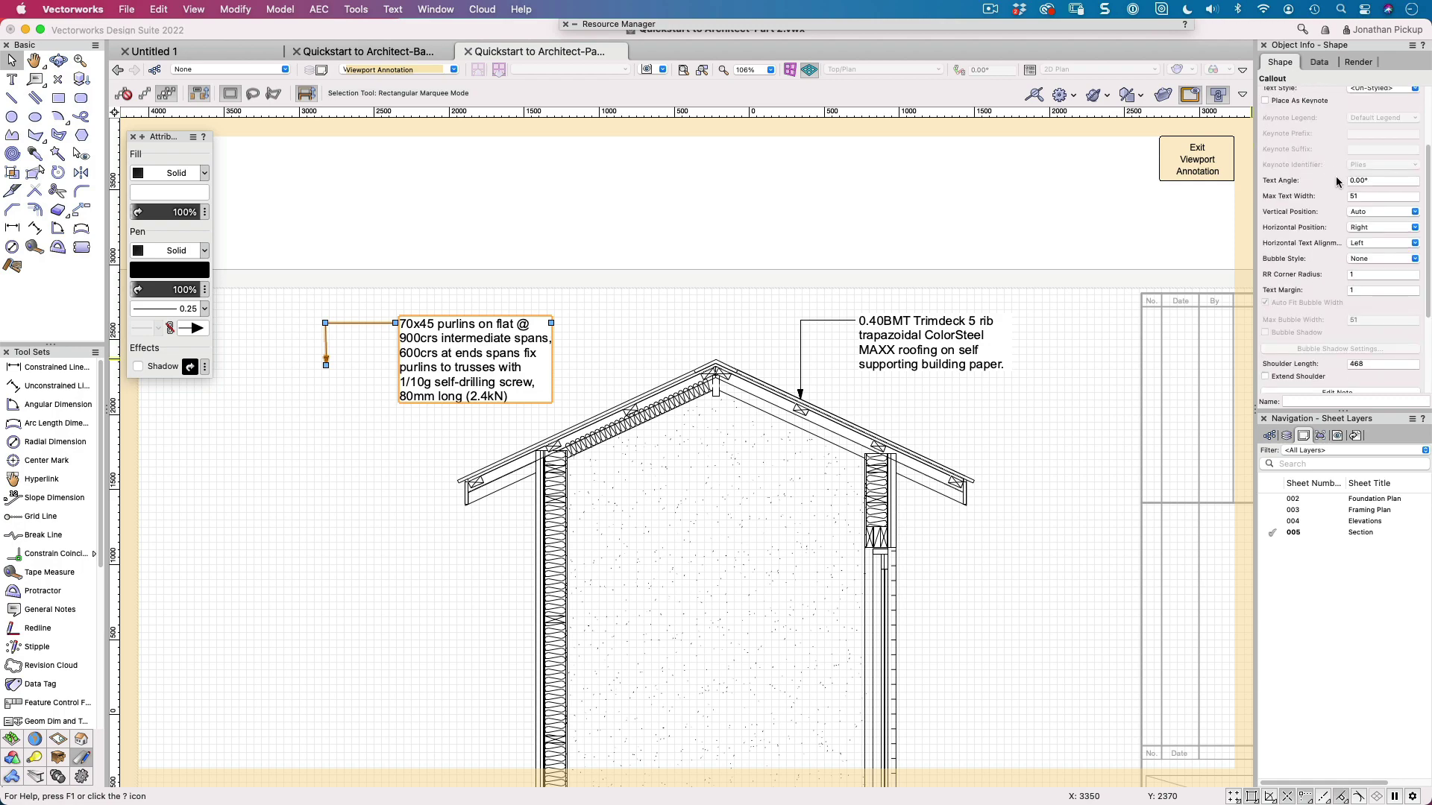
pyautogui.click(1379, 229)
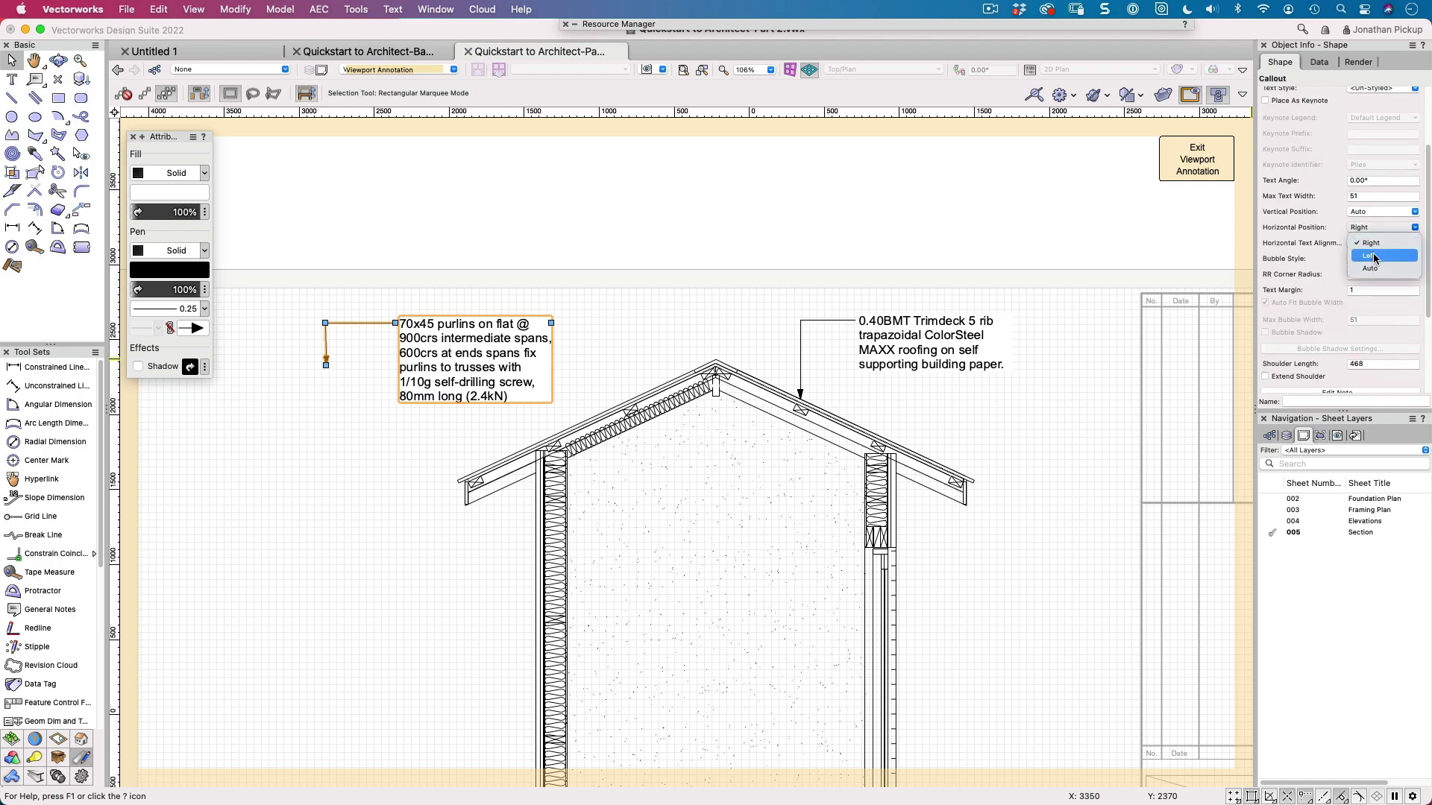
pyautogui.click(1376, 256)
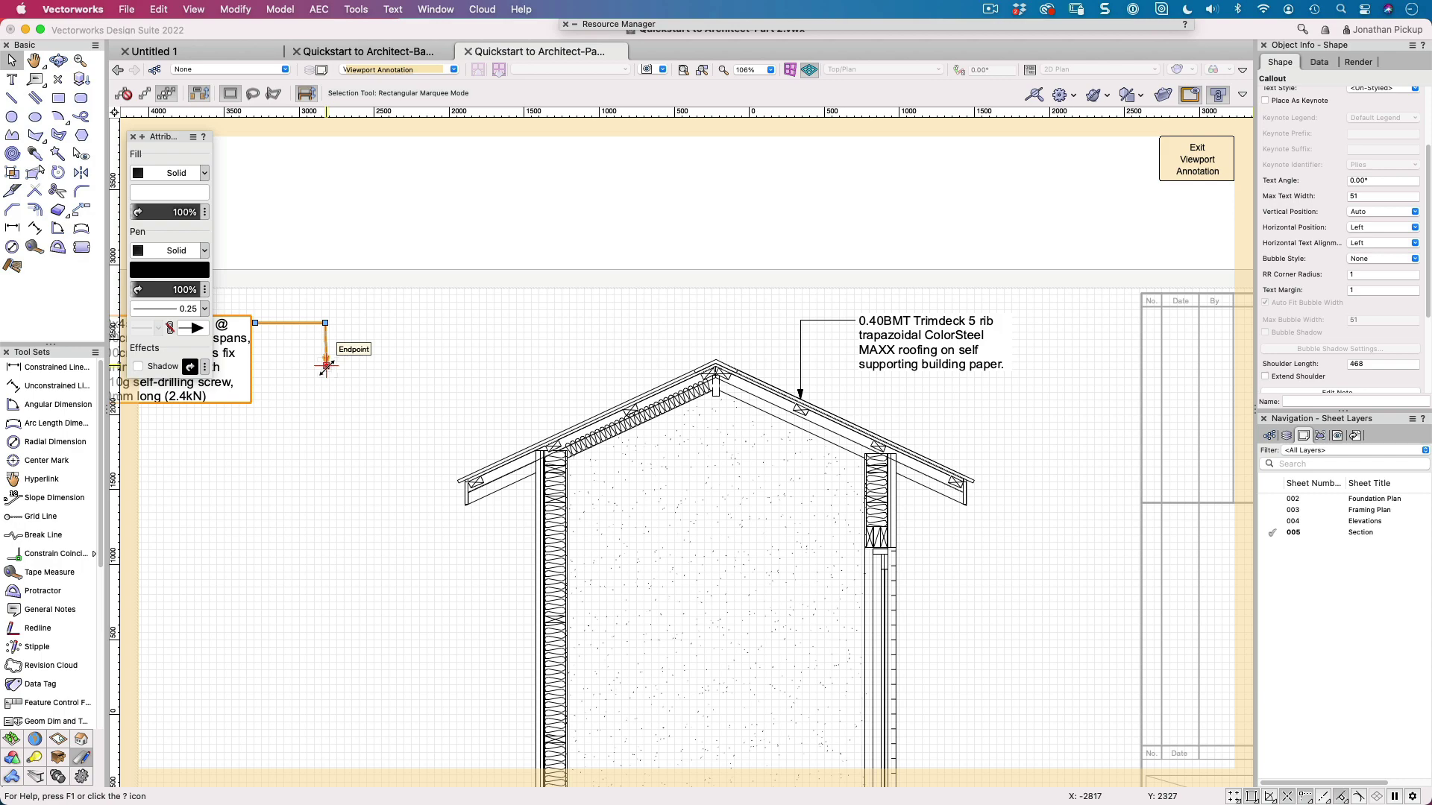
pyautogui.scroll(5, 326, 367)
# Step: Point the purlins leader at the roof purlin with the callout text raised above the roof
pyautogui.moveTo(325, 367); pyautogui.dragTo(393, 319)
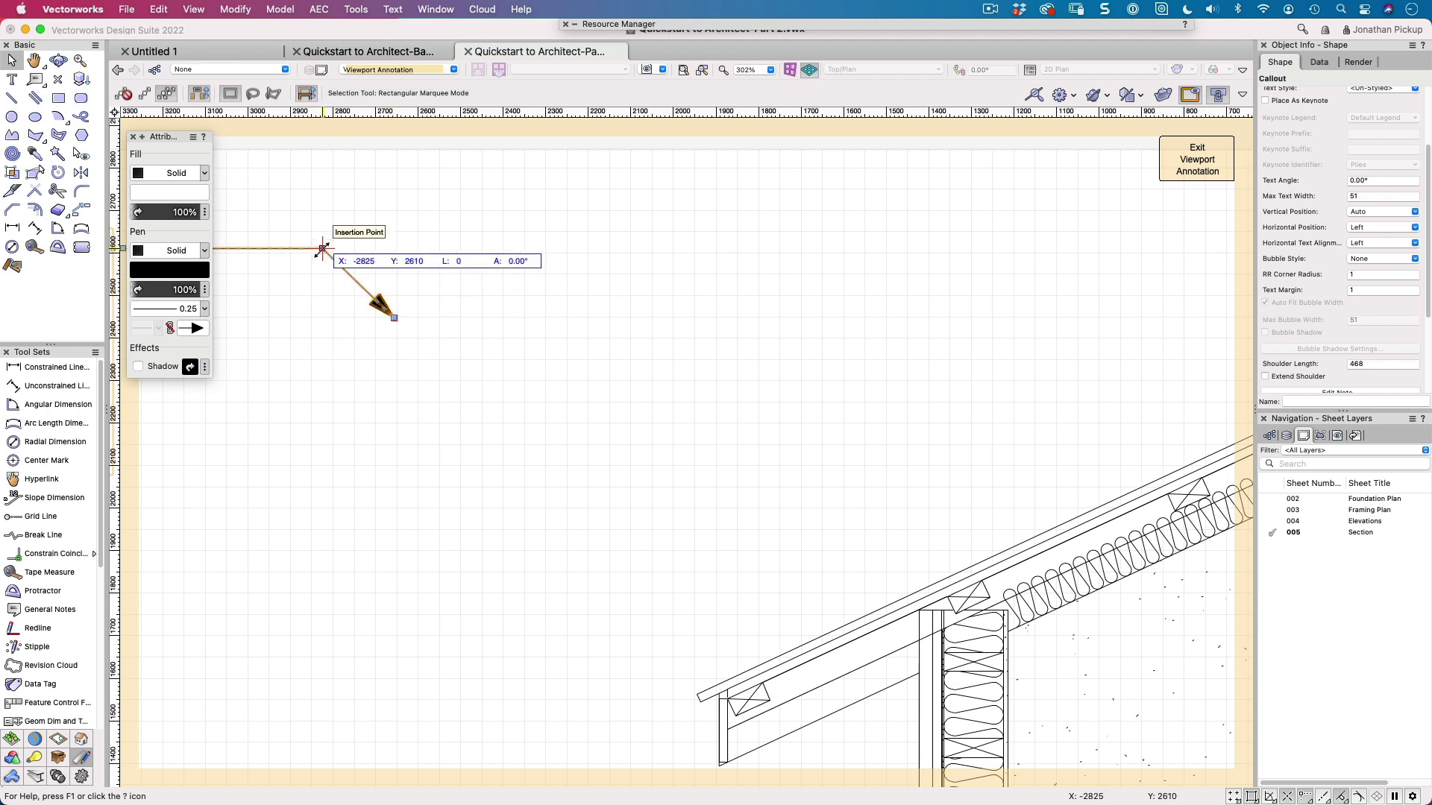
pyautogui.moveTo(322, 248); pyautogui.dragTo(1185, 485)
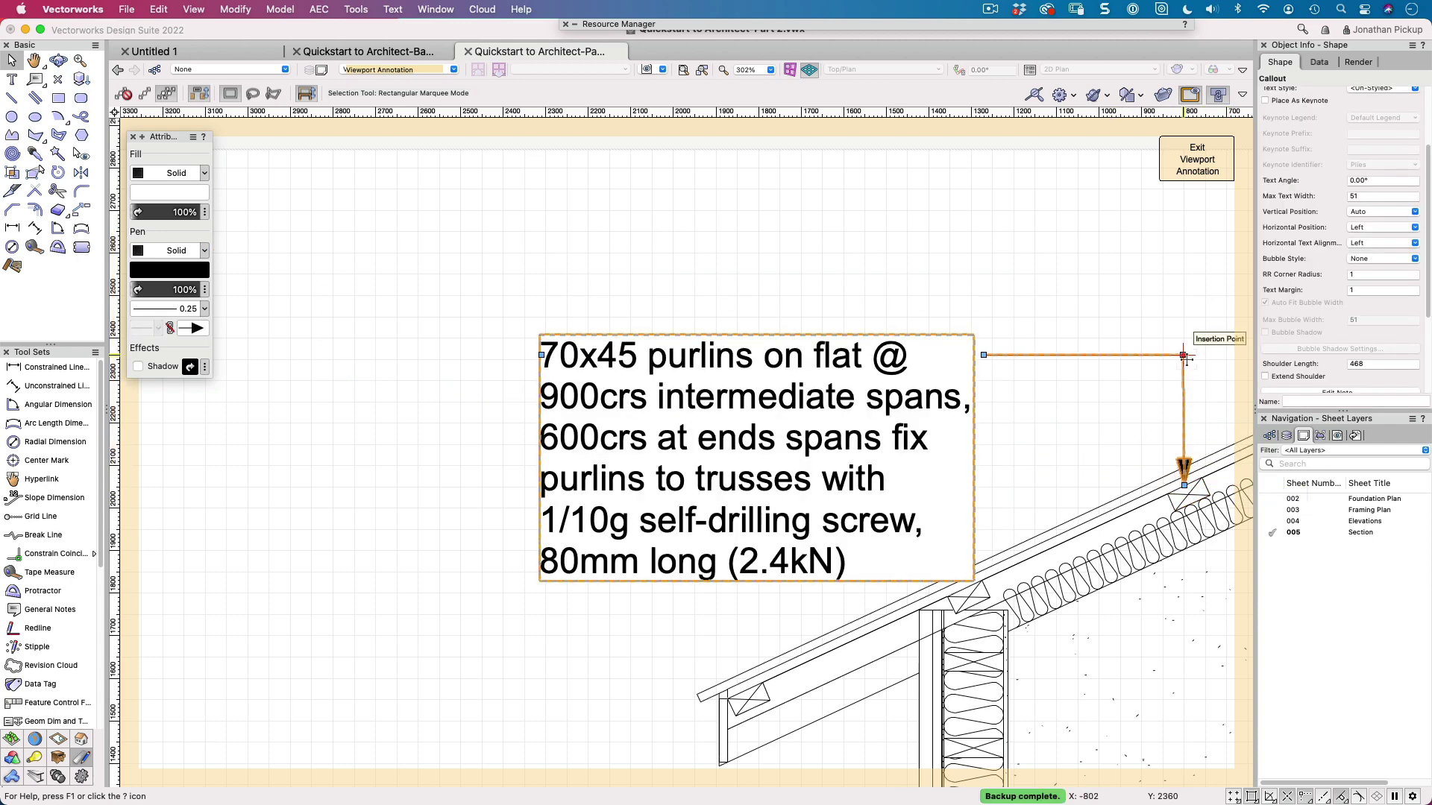
pyautogui.moveTo(1184, 355); pyautogui.dragTo(1184, 220)
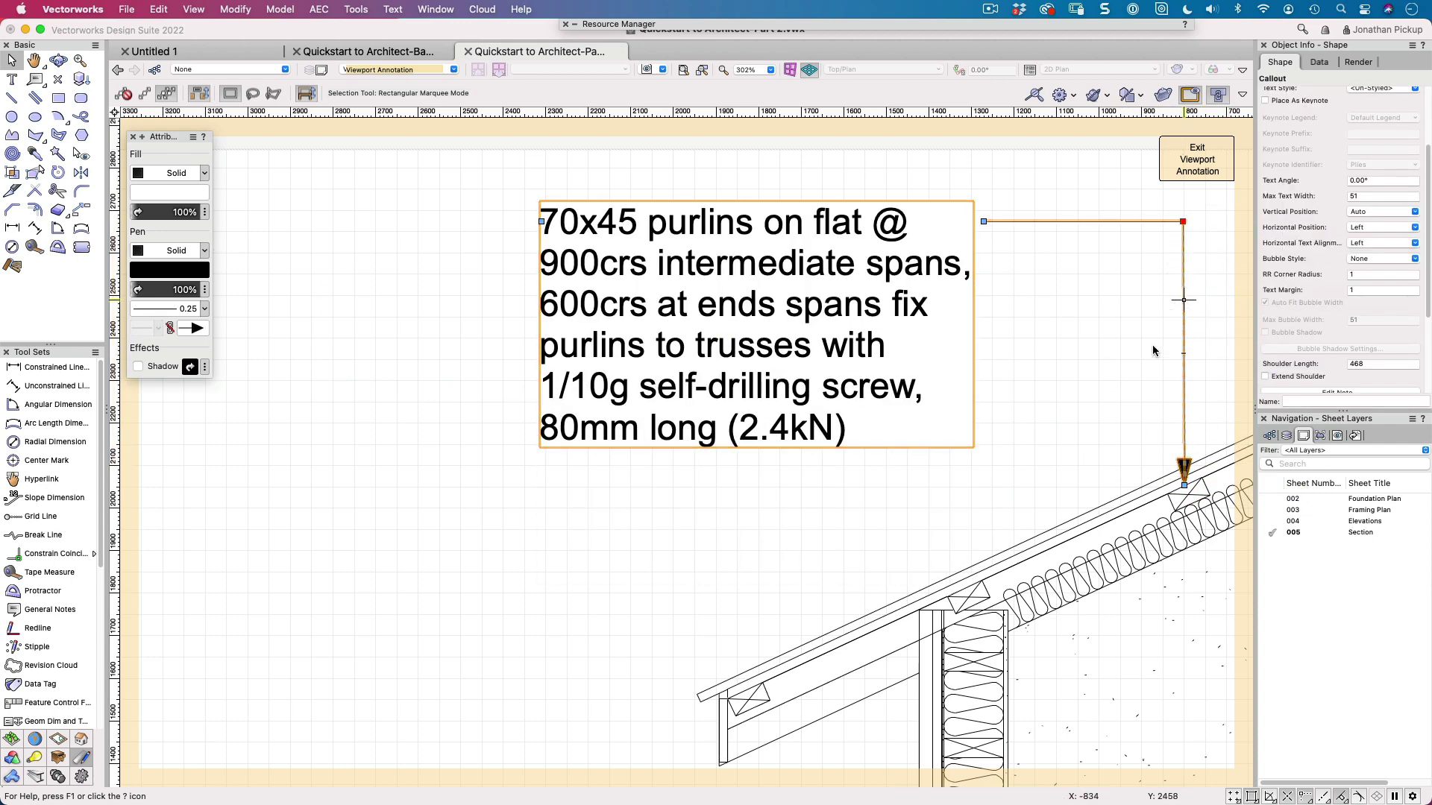
# Step: Duplicate the purlins callout below and left, aiming the copy's arrow at the wall top
pyautogui.press('space')
pyautogui.moveTo(1110, 368); pyautogui.dragTo(889, 265)
pyautogui.scroll(-3, 835, 358)
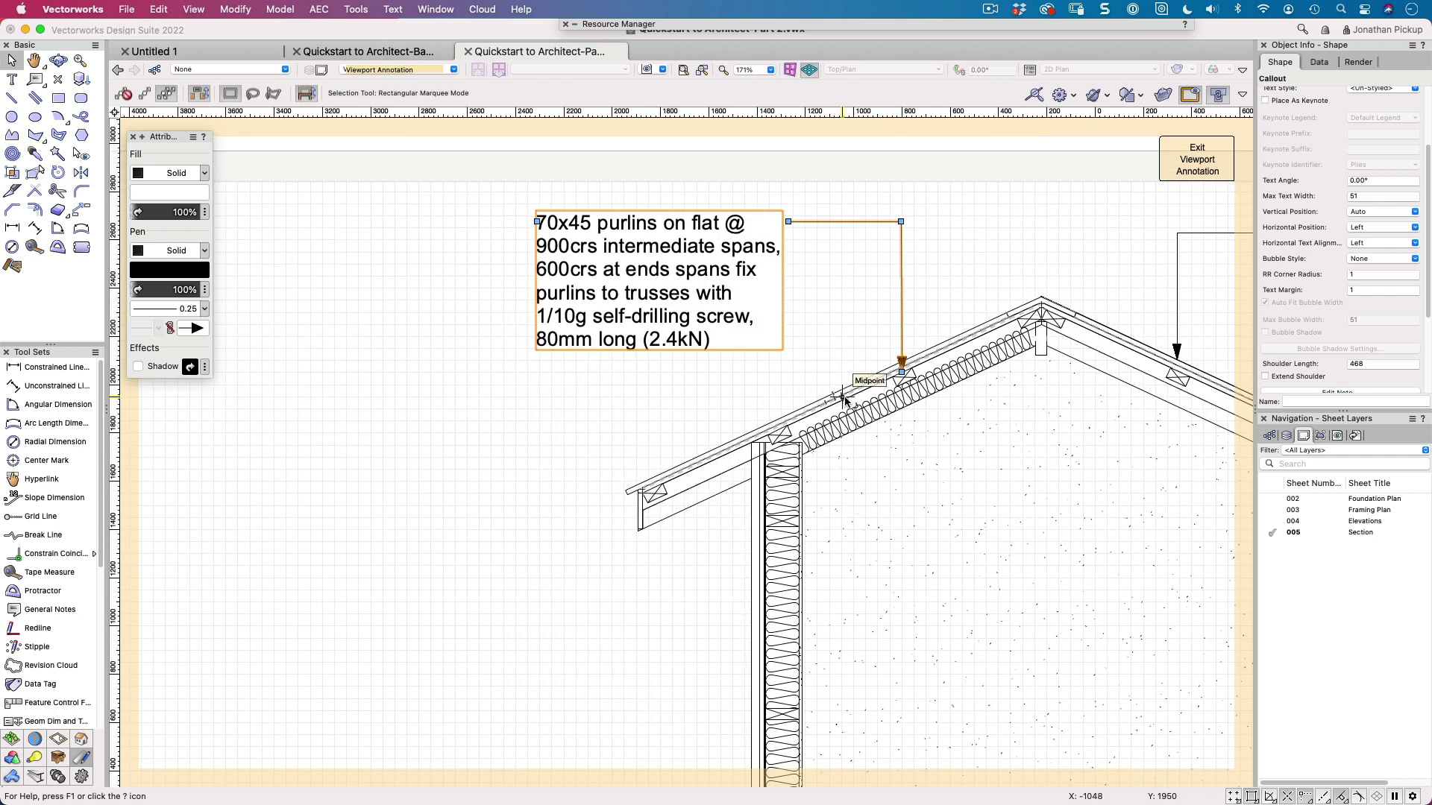
pyautogui.keyDown('alt'); pyautogui.moveTo(701, 261); pyautogui.dragTo(437, 569); pyautogui.keyUp('alt')
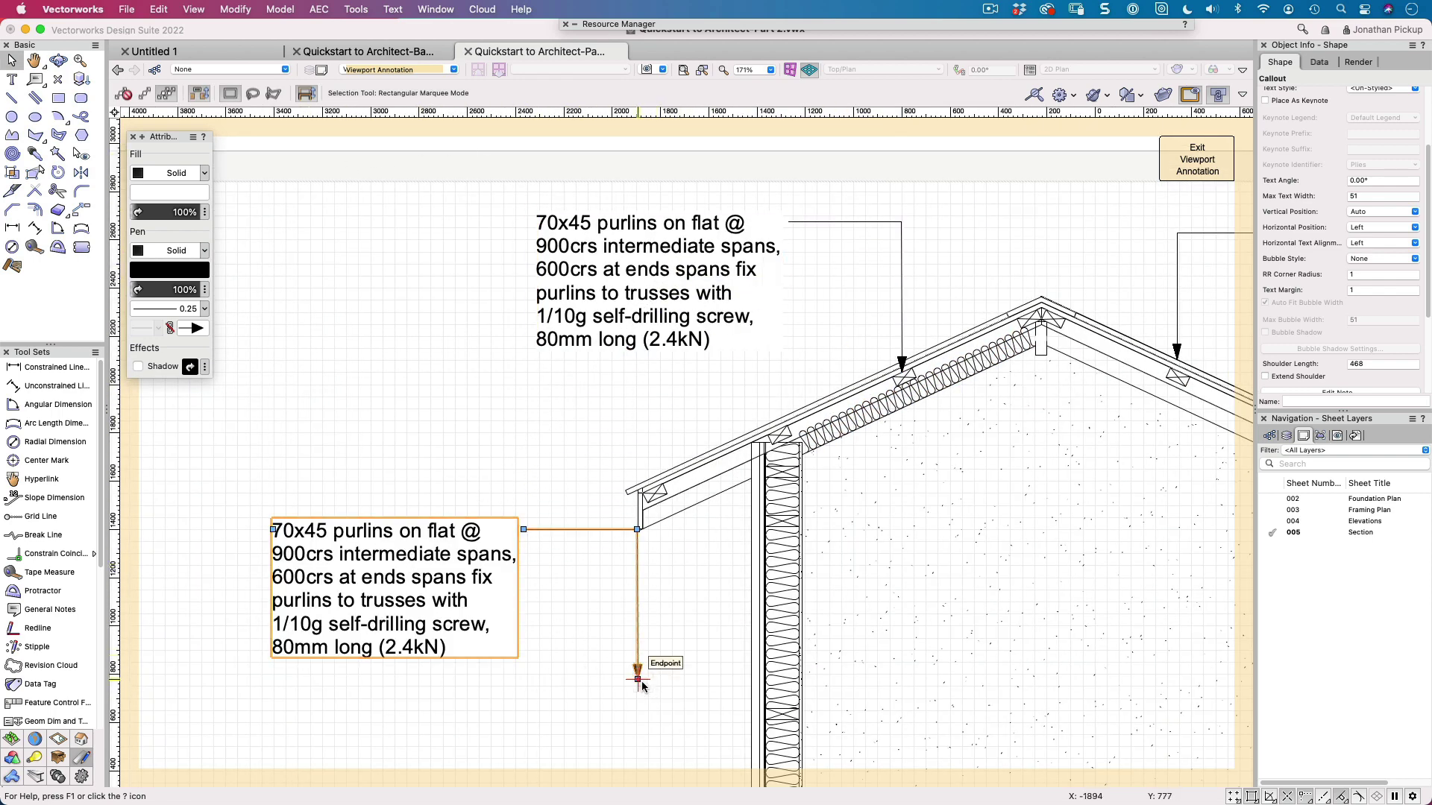
pyautogui.moveTo(637, 678); pyautogui.dragTo(722, 530)
pyautogui.press('Escape')
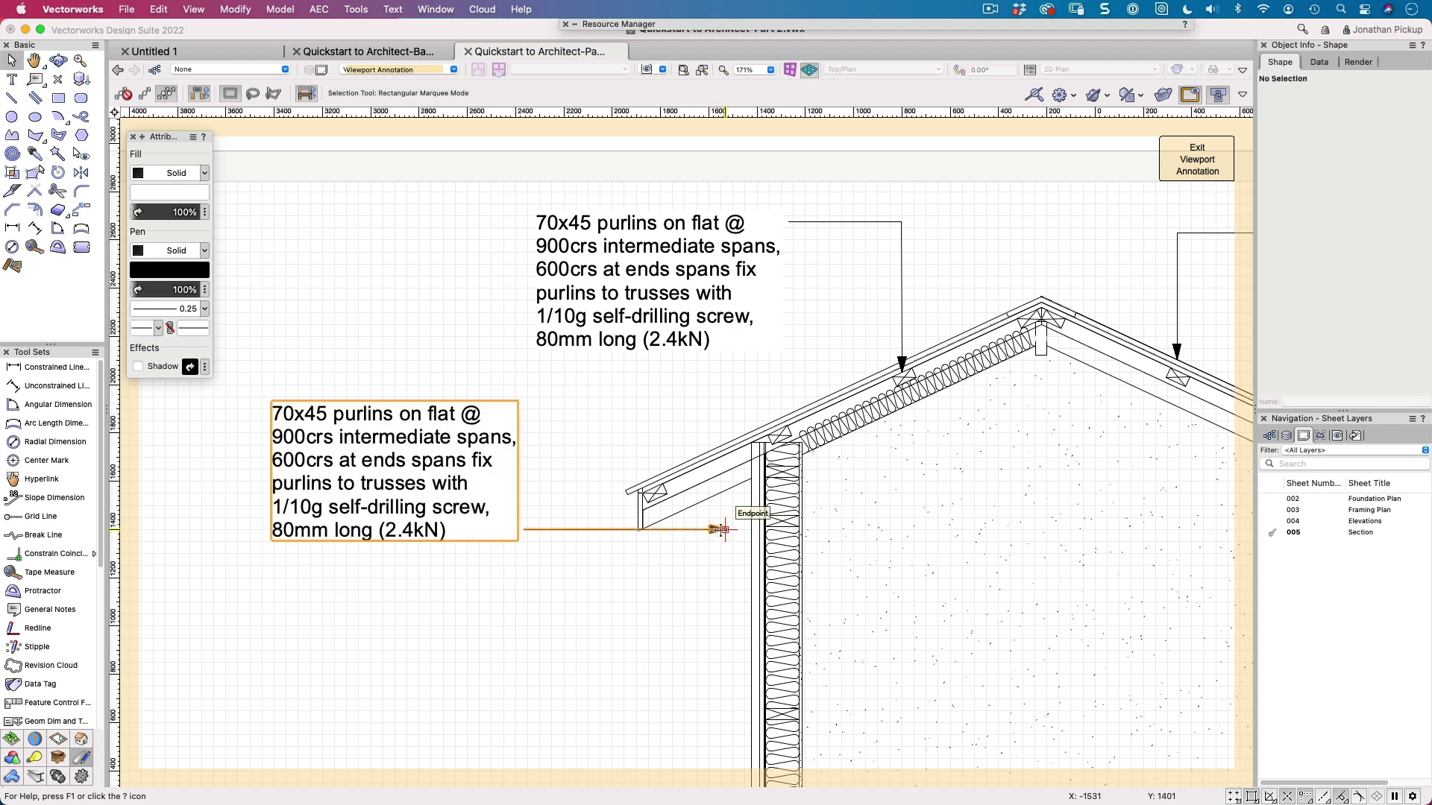
# Step: Extend the copied callout's arrow onto the wall framing
pyautogui.click(727, 529)
pyautogui.press('Escape')
pyautogui.moveTo(725, 530); pyautogui.dragTo(766, 527)
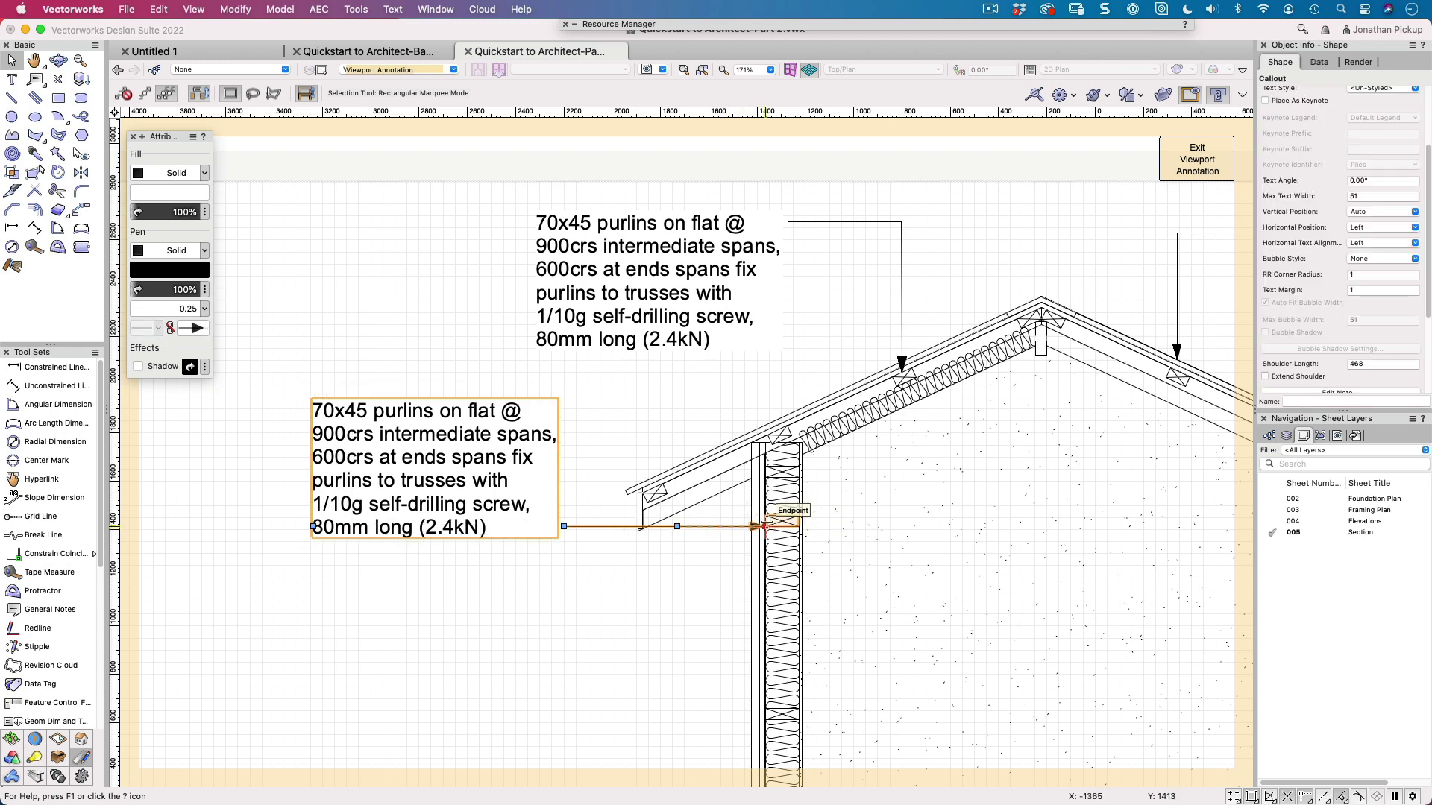
# Step: Assign the Studs note from the 38 Timber section to the copied callout
pyautogui.doubleClick(412, 440)
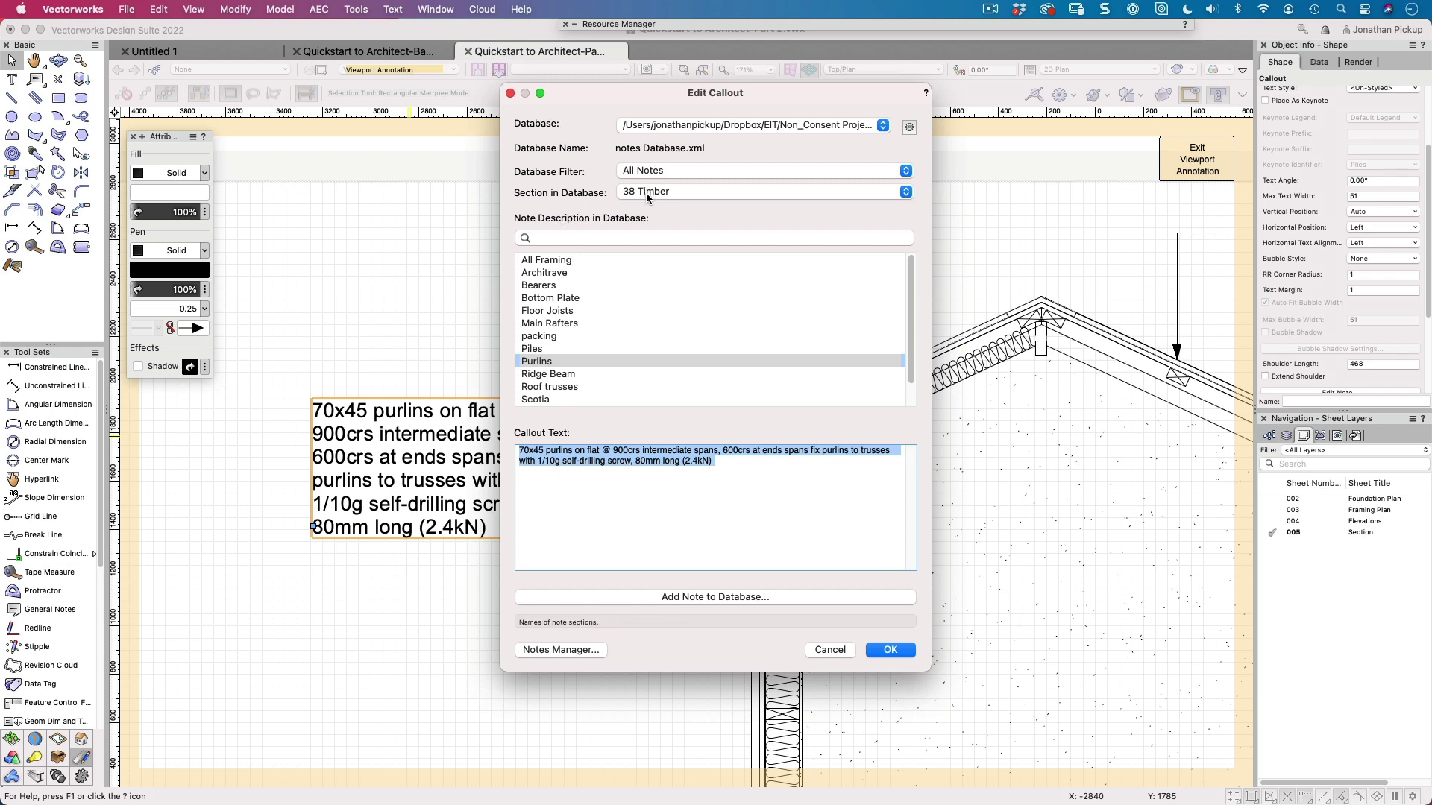
pyautogui.click(647, 192)
pyautogui.click(581, 305)
pyautogui.scroll(-3, 578, 350)
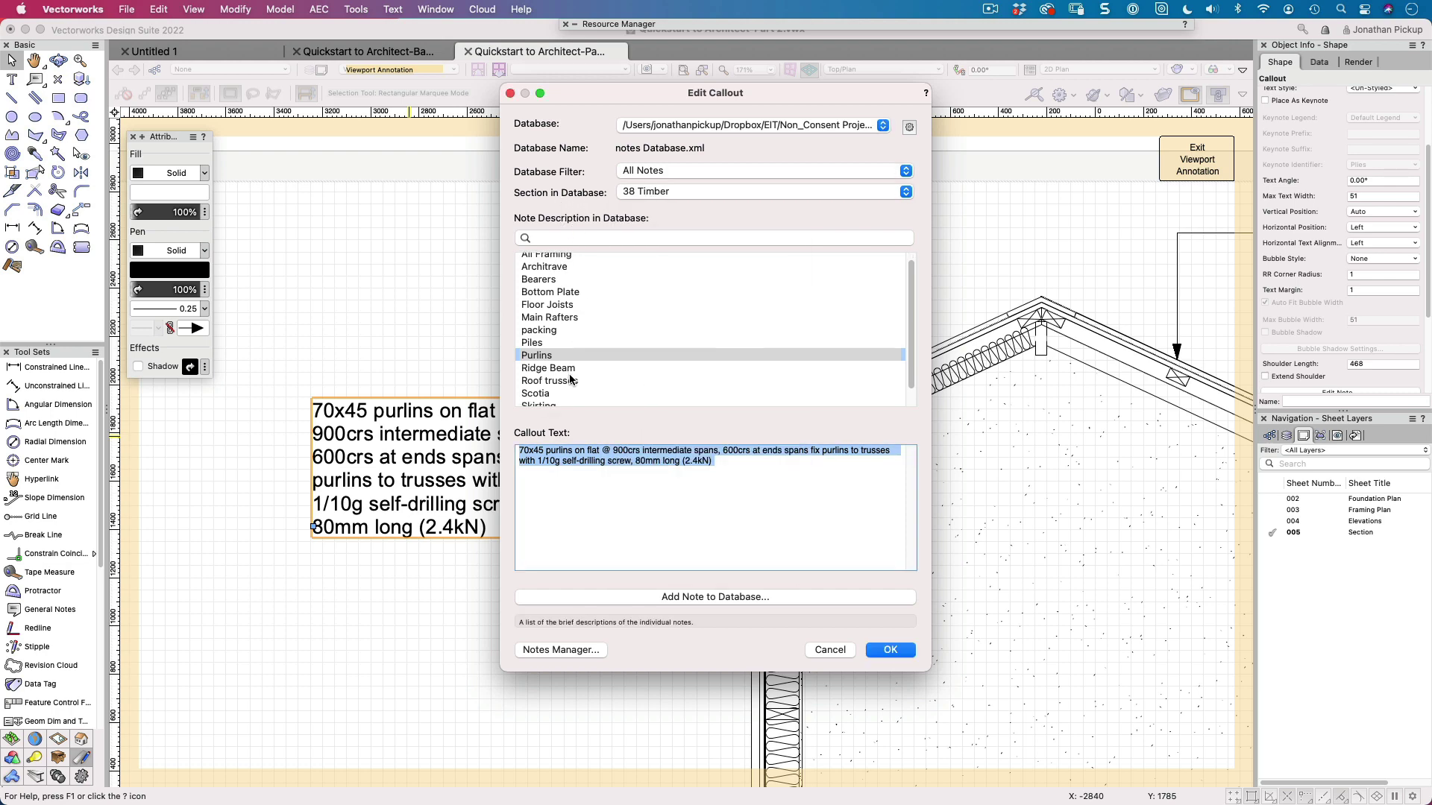
pyautogui.click(525, 403)
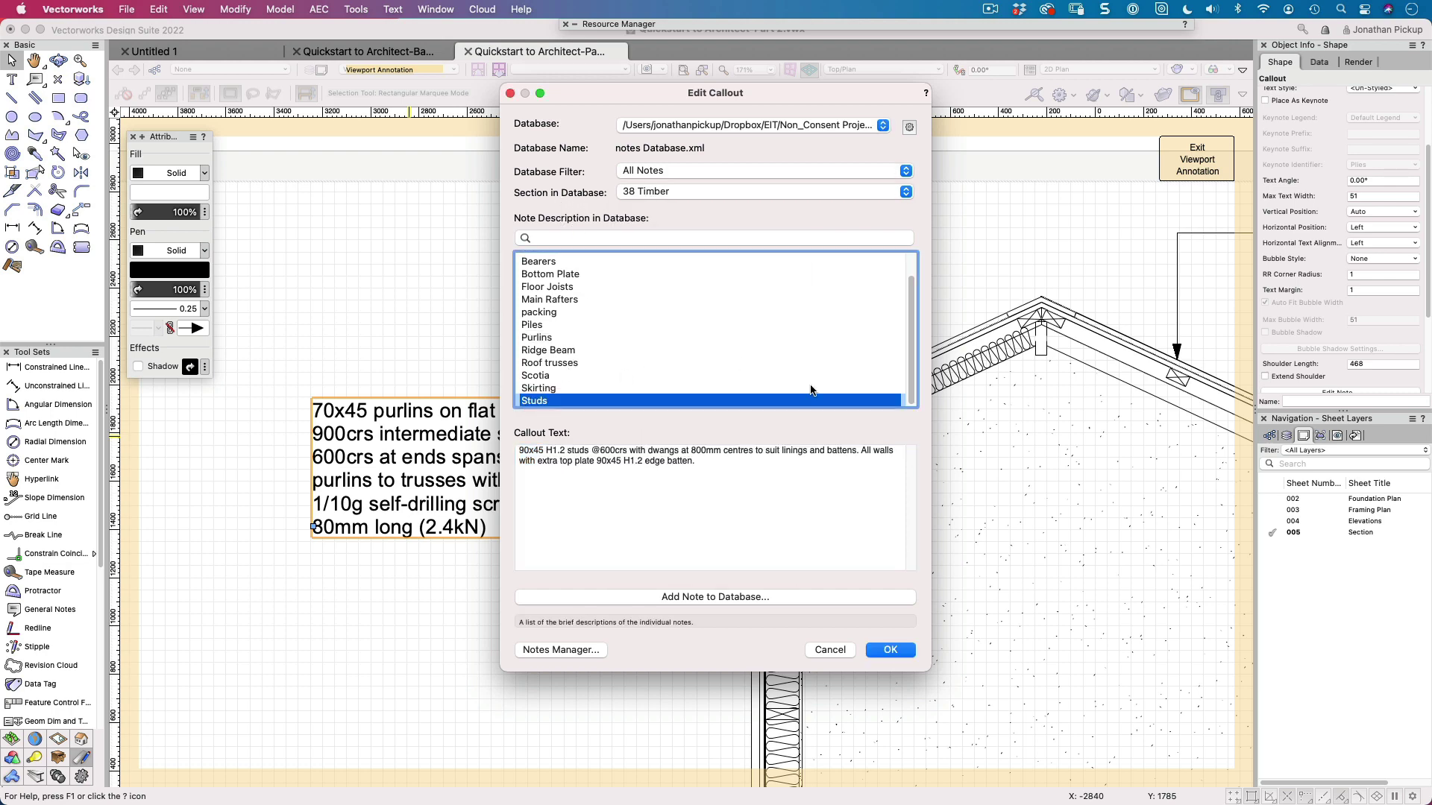
pyautogui.click(891, 650)
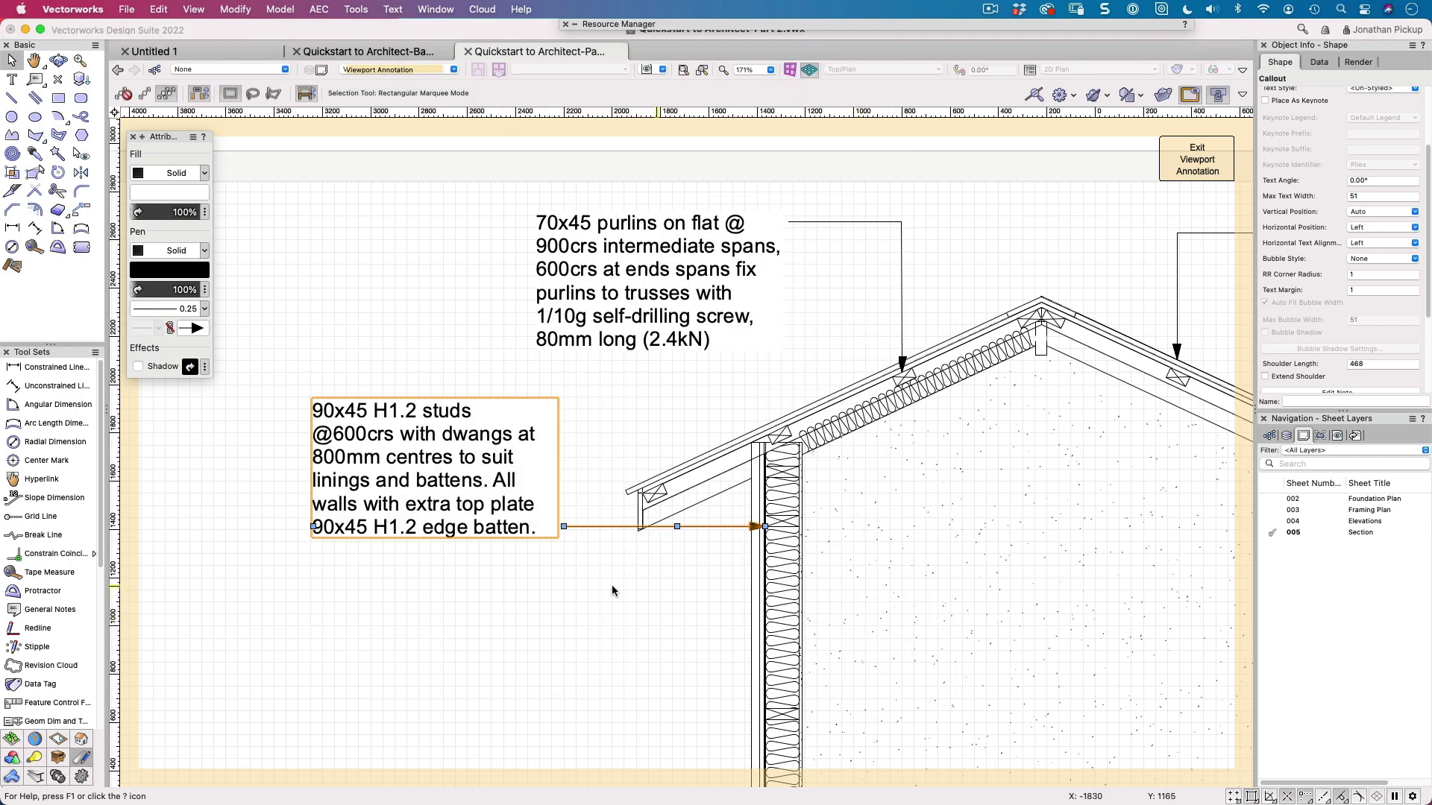
pyautogui.scroll(-5, 537, 410)
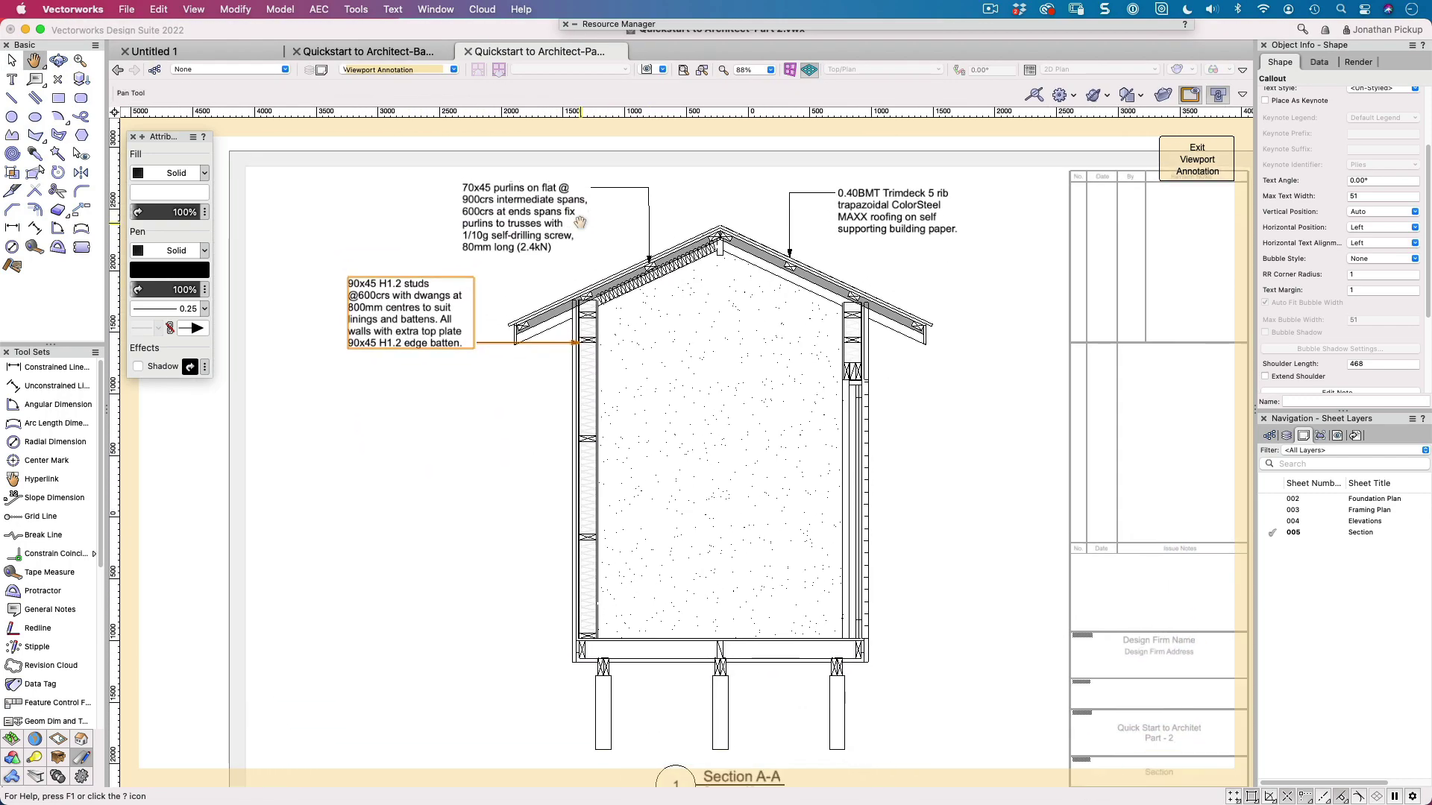